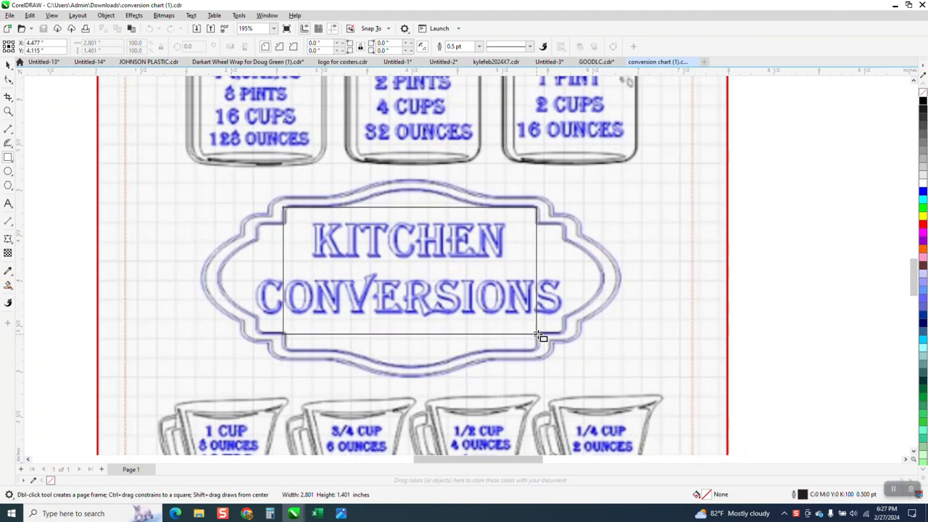
Draw a rectangle about 3.36 by 1.20 inches across the taller one on the inner frame, and center the two rectangles.
{"action": "mouse_move", "coordinate": [562, 223]}
{"action": "left_mouse_down"}
{"action": "mouse_move", "coordinate": [559, 337]}
{"action": "mouse_move", "coordinate": [262, 337]}
{"action": "mouse_move", "coordinate": [268, 332]}
{"action": "left_mouse_up"}
{"action": "scroll", "coordinate": [432, 308], "scroll_direction": "down", "scroll_amount": 2}
{"action": "left_click", "coordinate": [8, 64]}
{"action": "left_click", "coordinate": [300, 247]}
{"action": "scroll", "coordinate": [300, 247], "scroll_direction": "down", "scroll_amount": 3}
{"action": "left_click_drag", "start_coordinate": [295, 225], "coordinate": [615, 331]}
{"action": "left_click", "coordinate": [616, 326]}
Move the chart image aside from the rectangles, and undo the move together with the vertical centering.
{"action": "scroll", "coordinate": [616, 326], "scroll_direction": "down", "scroll_amount": 1}
{"action": "left_click_drag", "start_coordinate": [608, 249], "coordinate": [842, 249]}
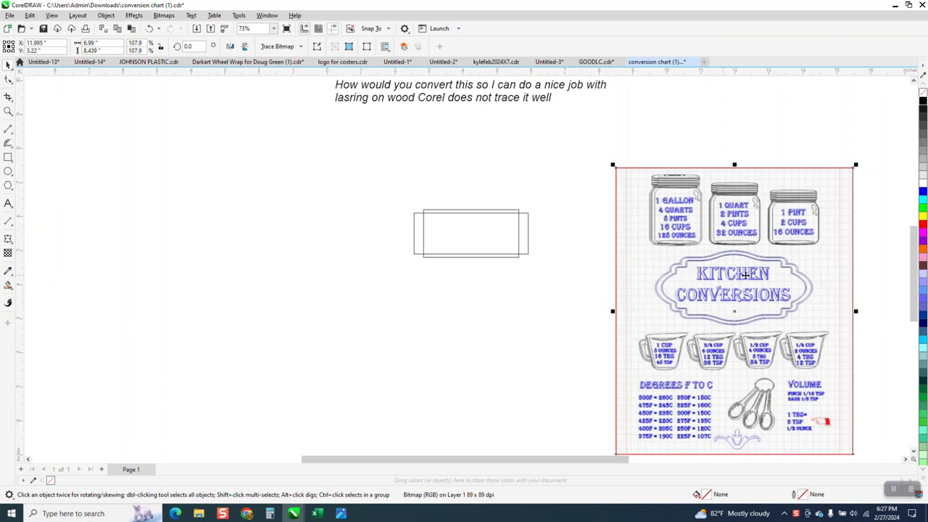
{"action": "left_click", "coordinate": [147, 29]}
{"action": "left_click", "coordinate": [147, 29]}
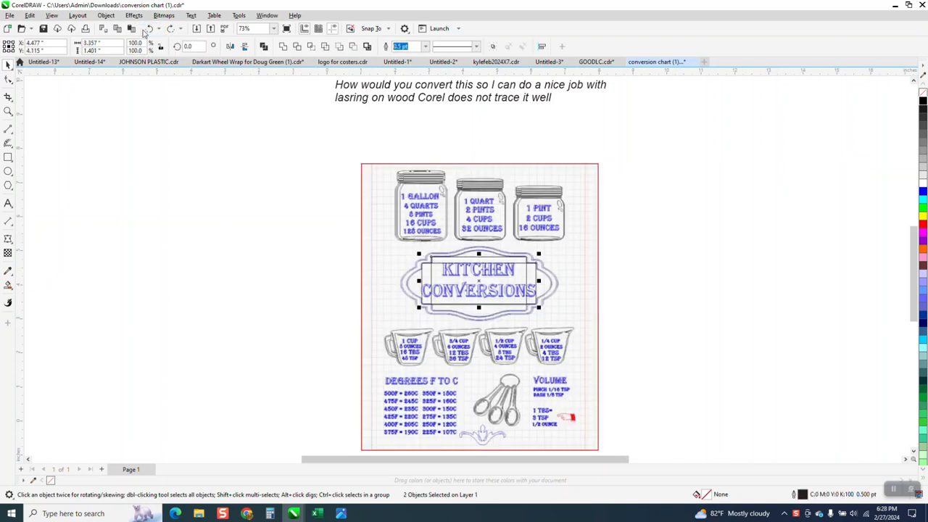
Dimension the left, right and top gaps between the edges of the two overlapping rectangles.
{"action": "left_click", "coordinate": [8, 111]}
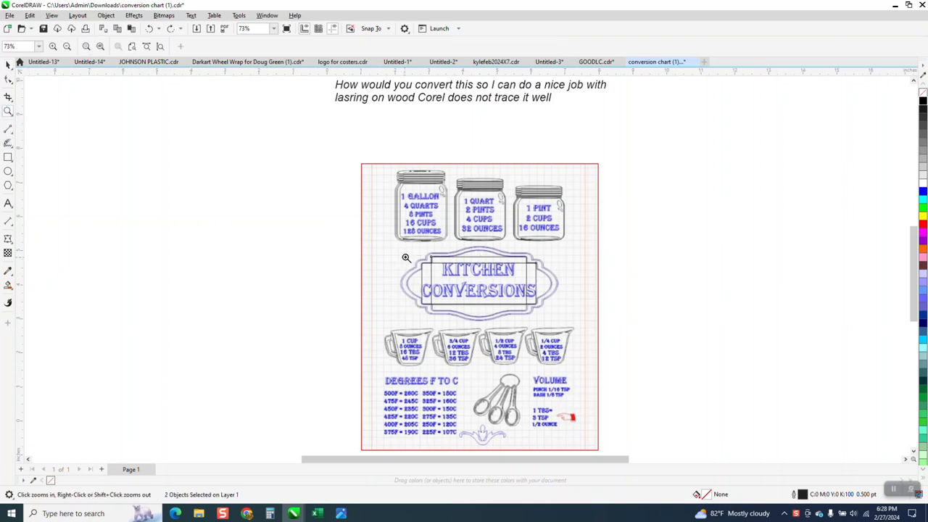
{"action": "left_click_drag", "start_coordinate": [403, 255], "coordinate": [560, 326]}
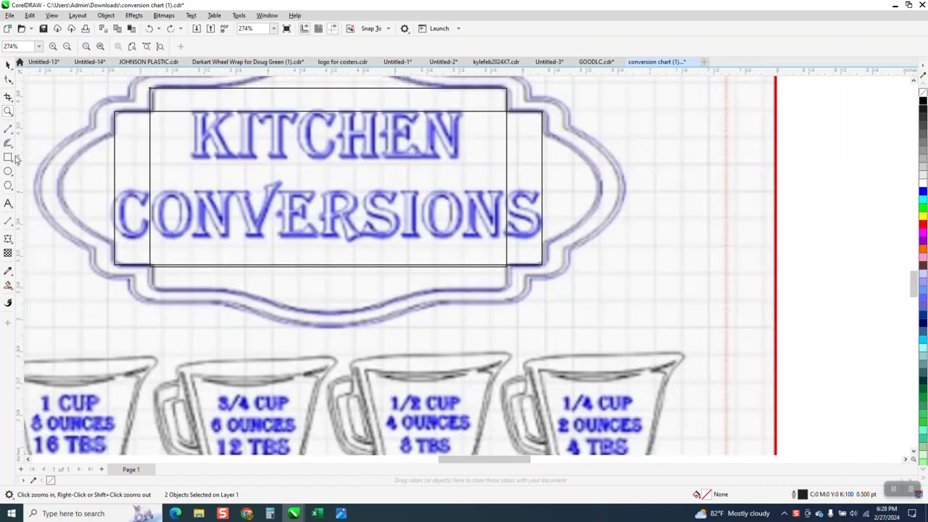
{"action": "left_click", "coordinate": [11, 229]}
{"action": "left_click", "coordinate": [51, 208]}
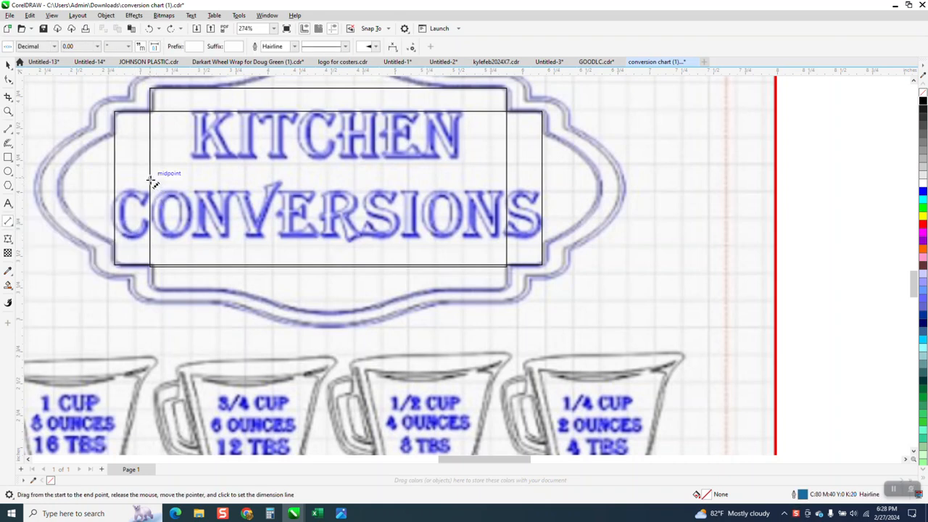
{"action": "left_click_drag", "start_coordinate": [115, 177], "coordinate": [150, 177]}
{"action": "left_click", "coordinate": [126, 181]}
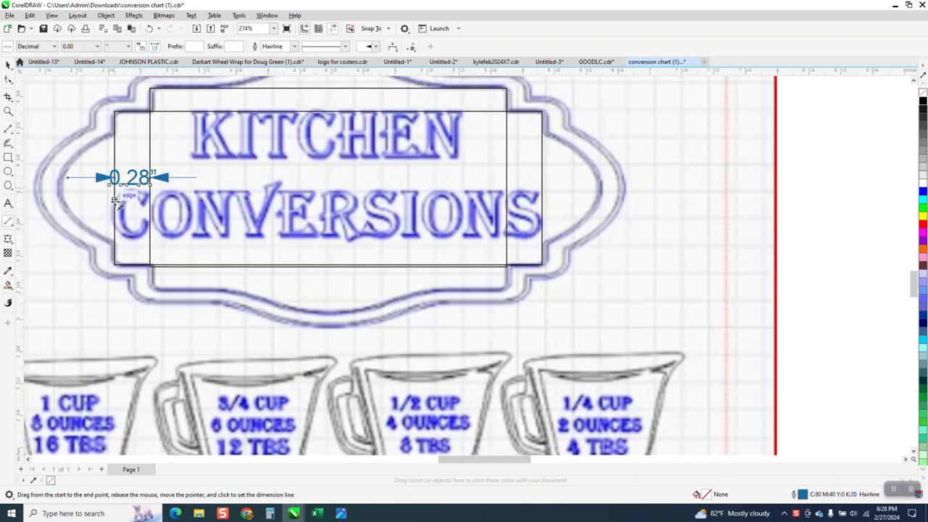
{"action": "left_click_drag", "start_coordinate": [543, 174], "coordinate": [507, 174]}
{"action": "left_click", "coordinate": [508, 177]}
{"action": "scroll", "coordinate": [507, 203], "scroll_direction": "down", "scroll_amount": 1}
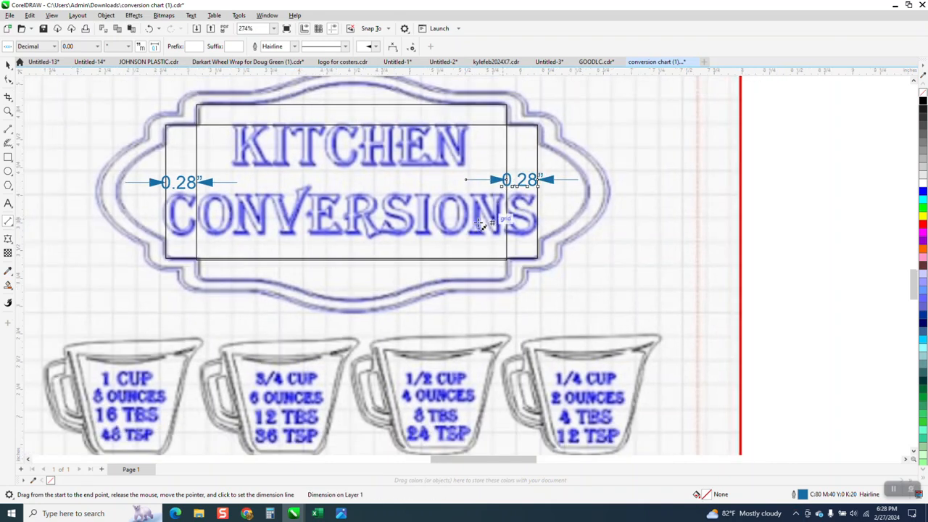
{"action": "left_click_drag", "start_coordinate": [353, 108], "coordinate": [353, 125]}
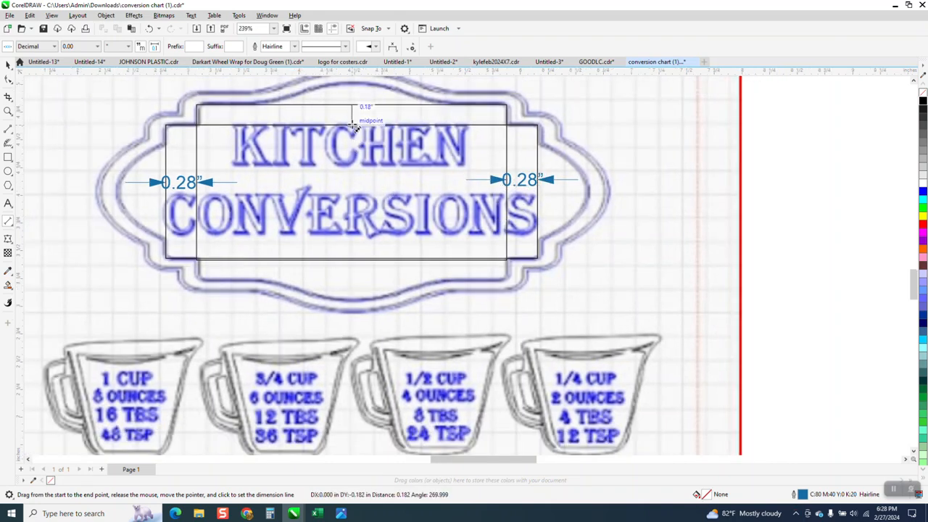
{"action": "left_click", "coordinate": [352, 128]}
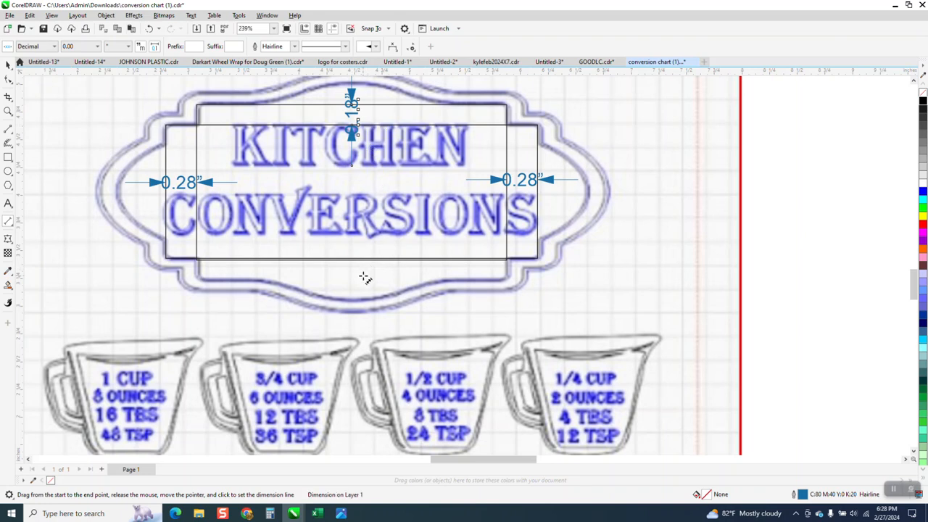
Stretch the taller rectangle's bottom edge down to the inner frame line, making it about 1.57 inches high.
{"action": "left_click", "coordinate": [8, 64]}
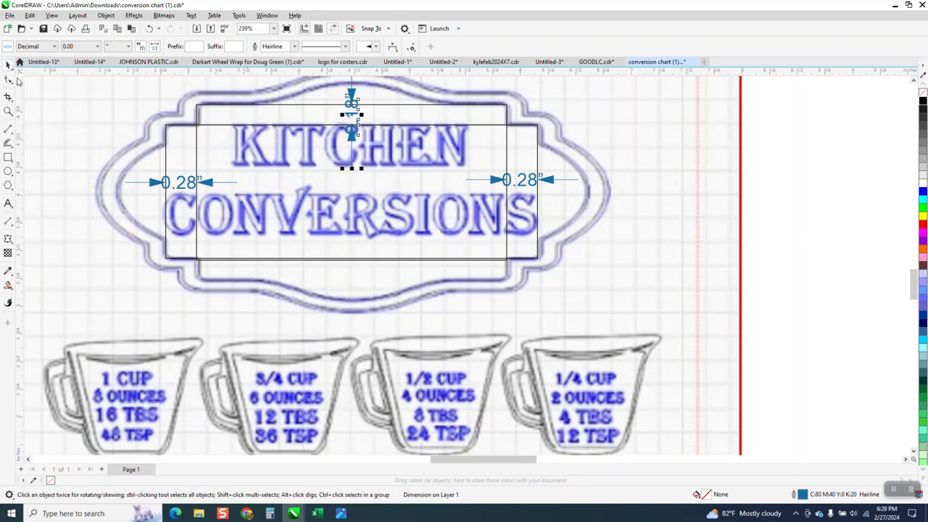
{"action": "left_click", "coordinate": [507, 241]}
{"action": "left_click_drag", "start_coordinate": [351, 258], "coordinate": [352, 281]}
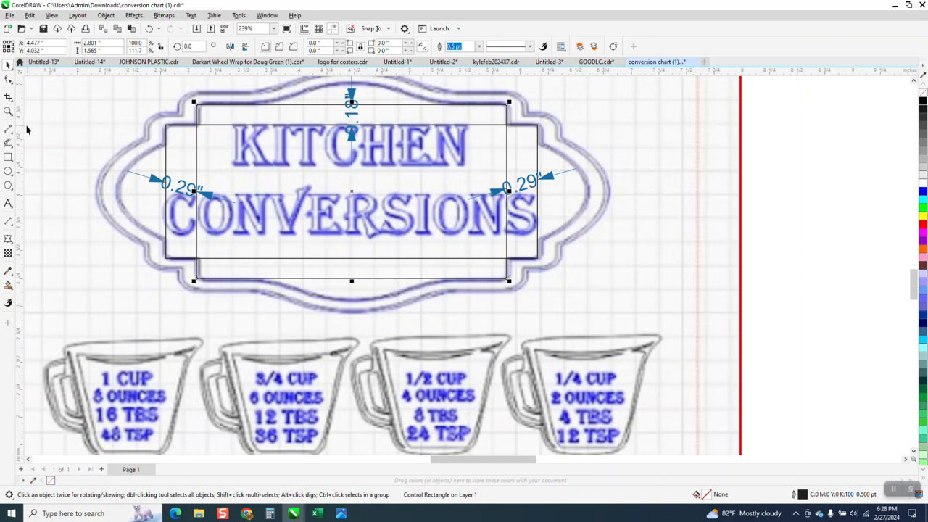
Dimension the gap between the bottom edges of the two rectangles.
{"action": "left_click", "coordinate": [8, 220]}
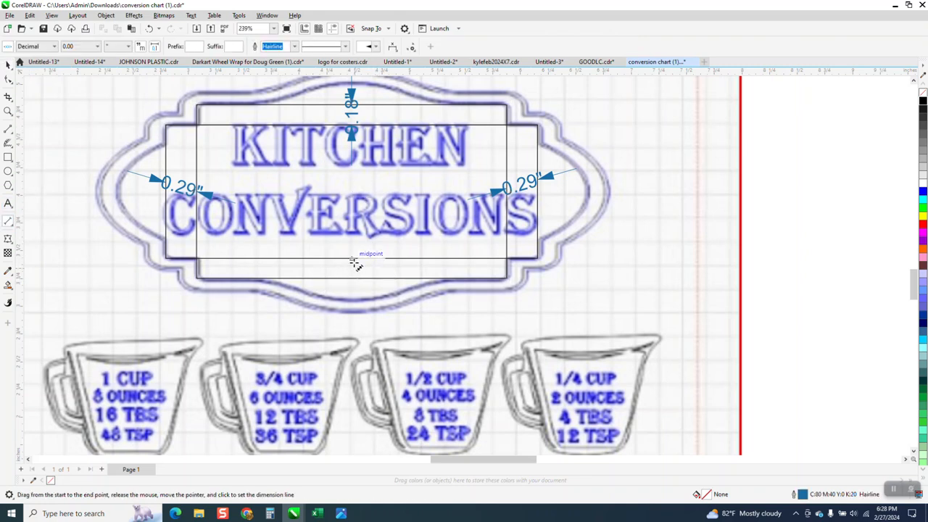
{"action": "left_click_drag", "start_coordinate": [352, 268], "coordinate": [352, 279]}
{"action": "left_click", "coordinate": [352, 279]}
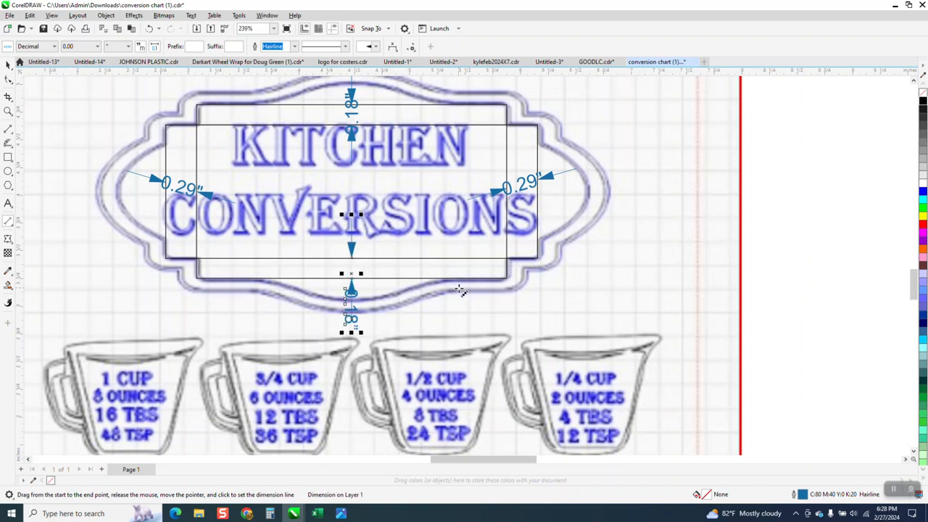
{"action": "scroll", "coordinate": [470, 295], "scroll_direction": "down", "scroll_amount": 2}
{"action": "key", "text": "space"}
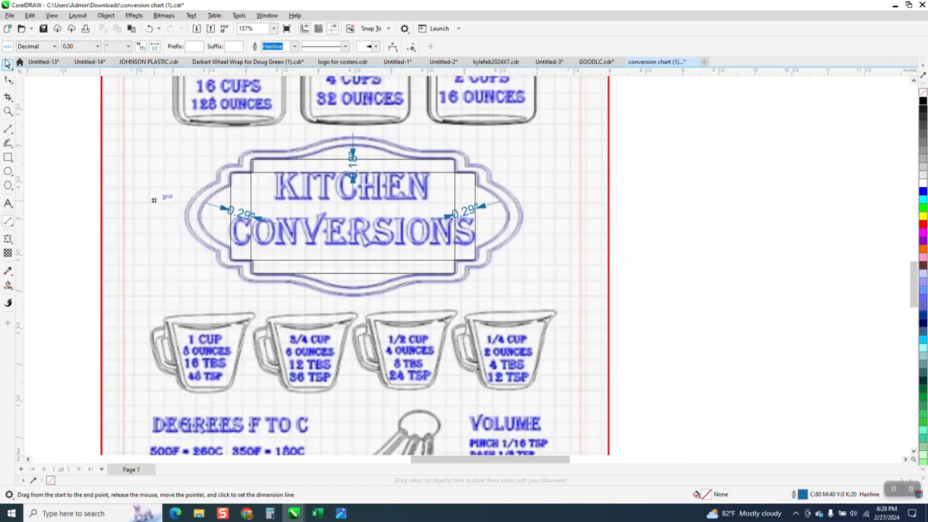
Undo the gap dimensions and the stretch of the taller rectangle.
{"action": "scroll", "coordinate": [394, 255], "scroll_direction": "down", "scroll_amount": 1}
{"action": "left_click", "coordinate": [151, 29]}
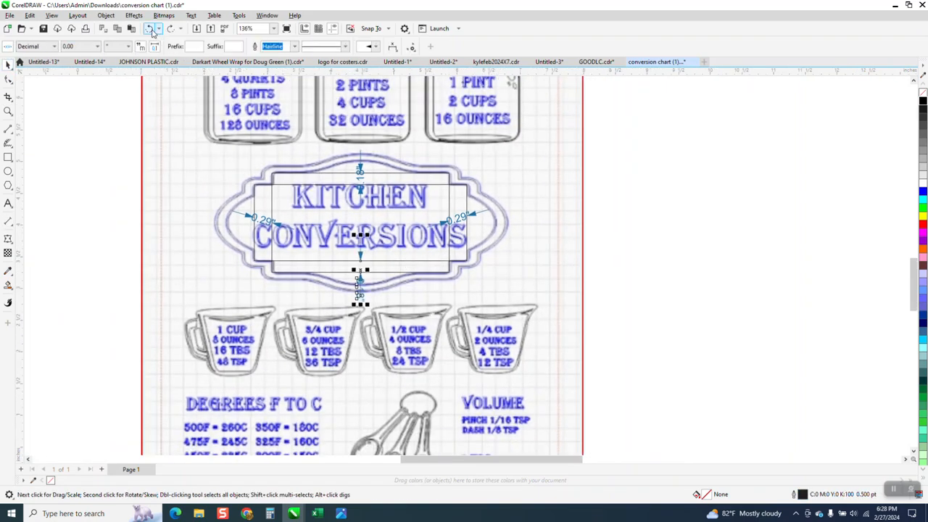
{"action": "left_click", "coordinate": [151, 29]}
{"action": "left_click", "coordinate": [151, 29]}
{"action": "left_click", "coordinate": [151, 29]}
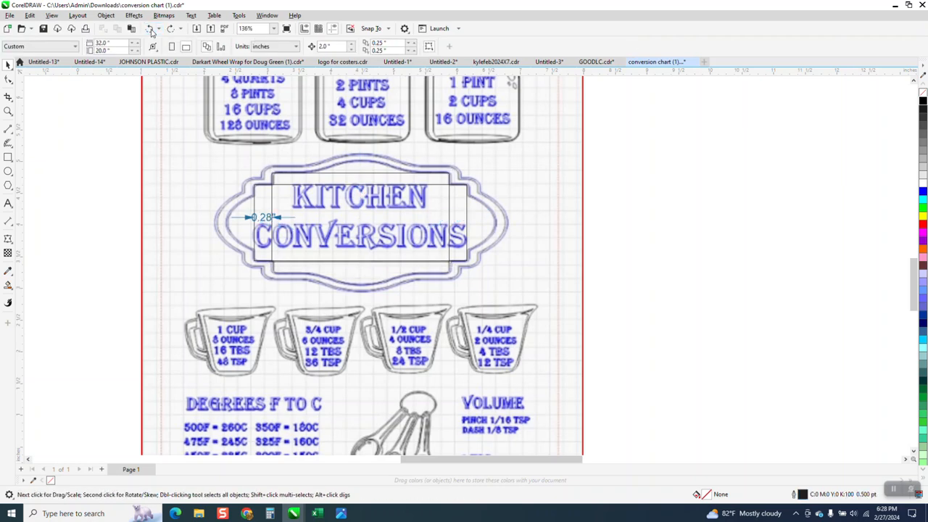
{"action": "left_click", "coordinate": [151, 29]}
{"action": "left_click", "coordinate": [151, 29]}
{"action": "left_click", "coordinate": [151, 29]}
{"action": "left_click", "coordinate": [151, 29]}
{"action": "left_click", "coordinate": [173, 32]}
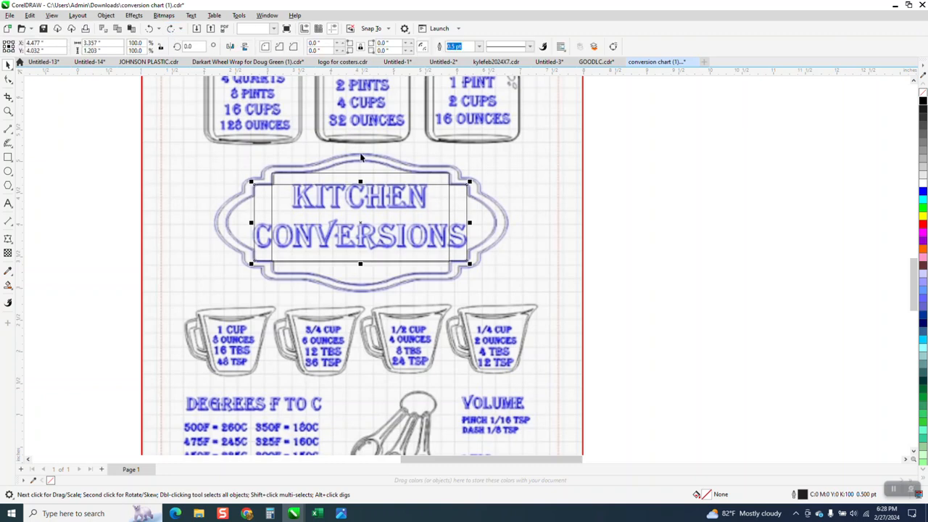
{"action": "scroll", "coordinate": [309, 196], "scroll_direction": "down", "scroll_amount": 5}
{"action": "left_click_drag", "start_coordinate": [309, 197], "coordinate": [398, 226]}
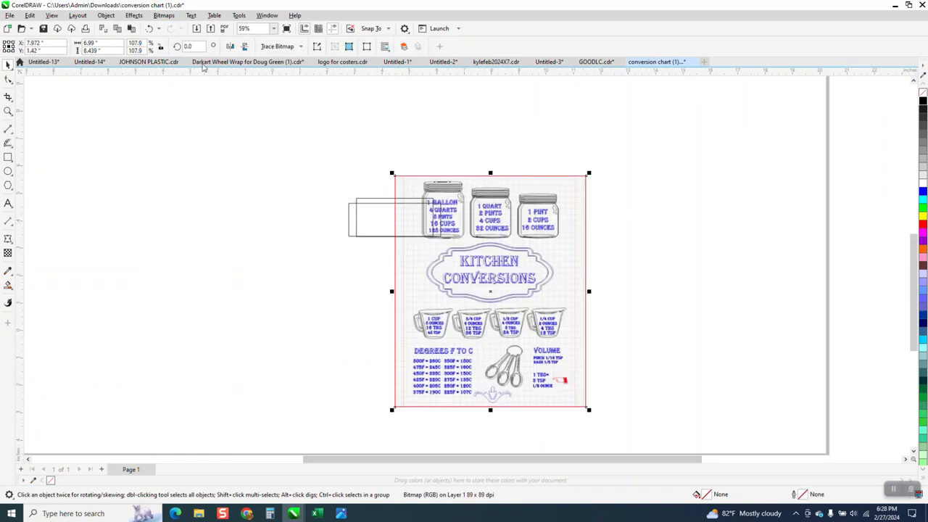
{"action": "left_click", "coordinate": [151, 29]}
Extend the taller rectangle's bottom edge to the frame's lower inner line, for a height of about 1.57 inches.
{"action": "key", "text": "z"}
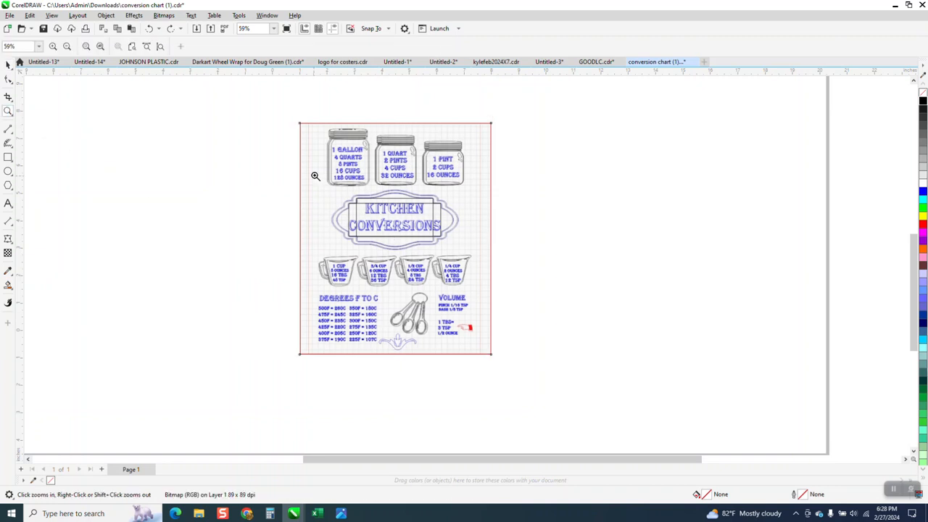
{"action": "left_click", "coordinate": [429, 236]}
{"action": "left_click", "coordinate": [8, 64]}
{"action": "left_click", "coordinate": [214, 211]}
{"action": "left_click", "coordinate": [711, 299]}
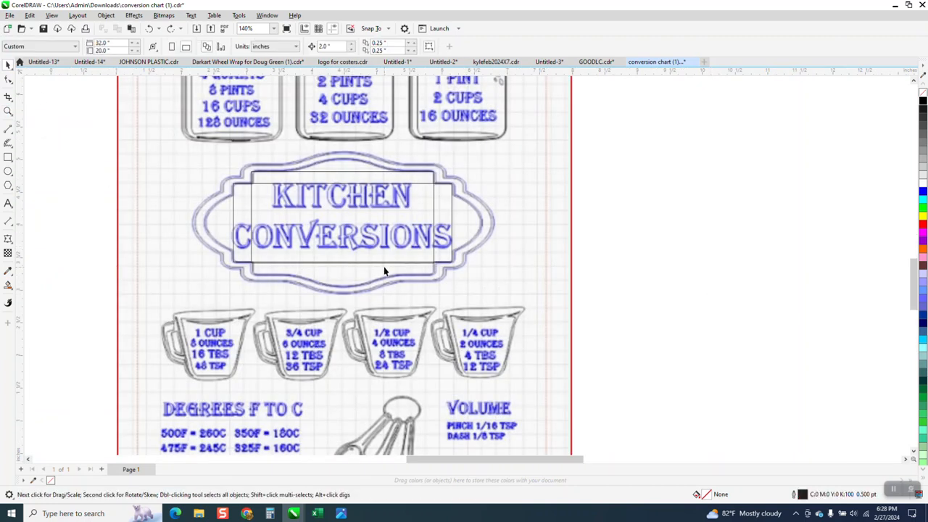
{"action": "left_click", "coordinate": [435, 229]}
{"action": "left_click_drag", "start_coordinate": [343, 267], "coordinate": [343, 276]}
Move the chart image to the right, clear of the two rectangles.
{"action": "left_click_drag", "start_coordinate": [458, 276], "coordinate": [918, 297]}
{"action": "left_click", "coordinate": [520, 307]}
{"action": "scroll", "coordinate": [522, 306], "scroll_direction": "down", "scroll_amount": 1}
{"action": "left_click_drag", "start_coordinate": [518, 271], "coordinate": [801, 276]}
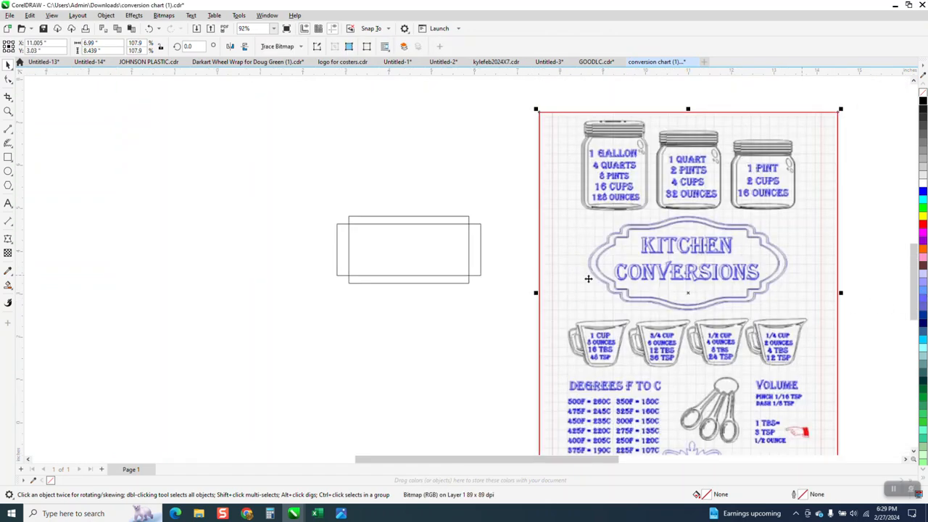
Try centering the two rectangles on the page, and undo the centering.
{"action": "left_click", "coordinate": [8, 110]}
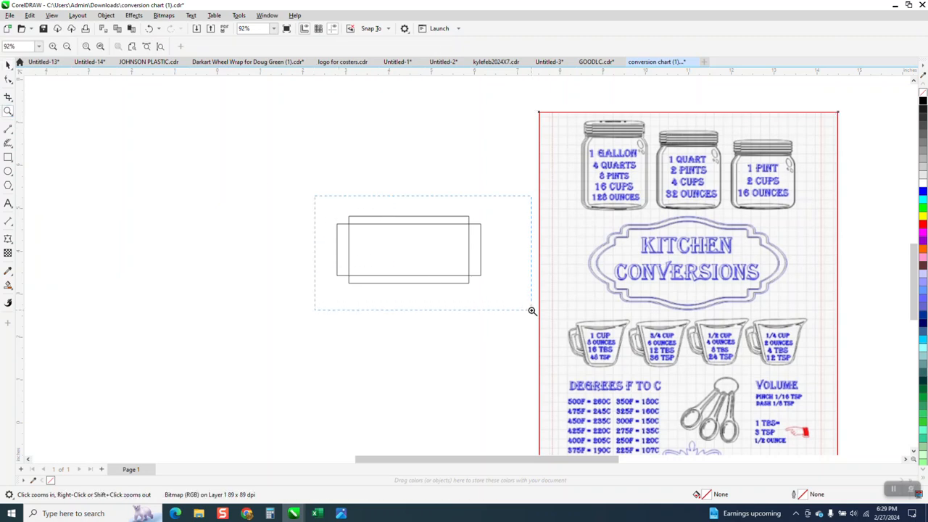
{"action": "left_click_drag", "start_coordinate": [532, 311], "coordinate": [527, 311]}
{"action": "left_click", "coordinate": [8, 64]}
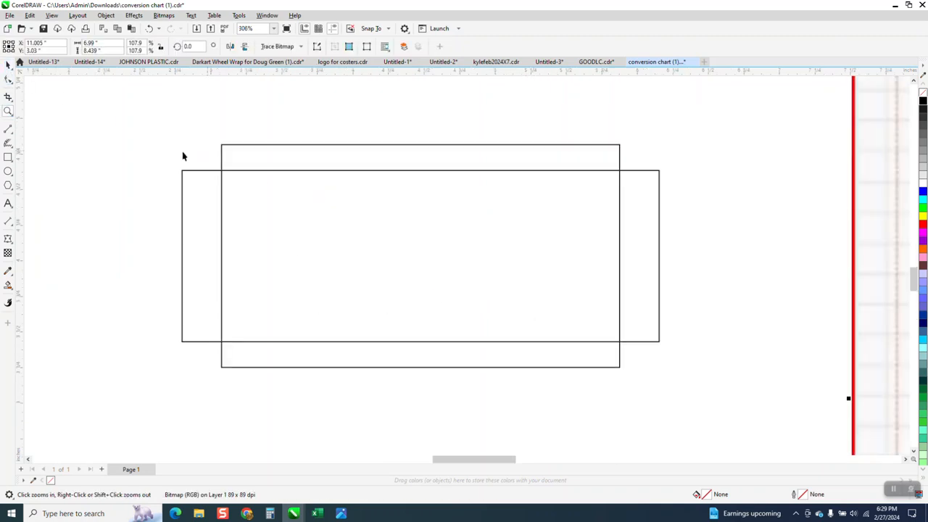
{"action": "left_click_drag", "start_coordinate": [685, 387], "coordinate": [753, 408]}
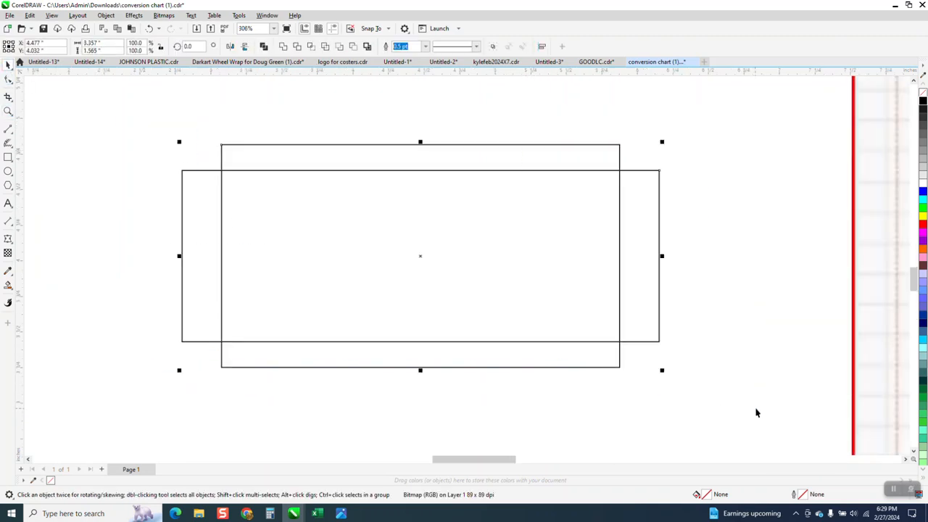
{"action": "key", "text": "p"}
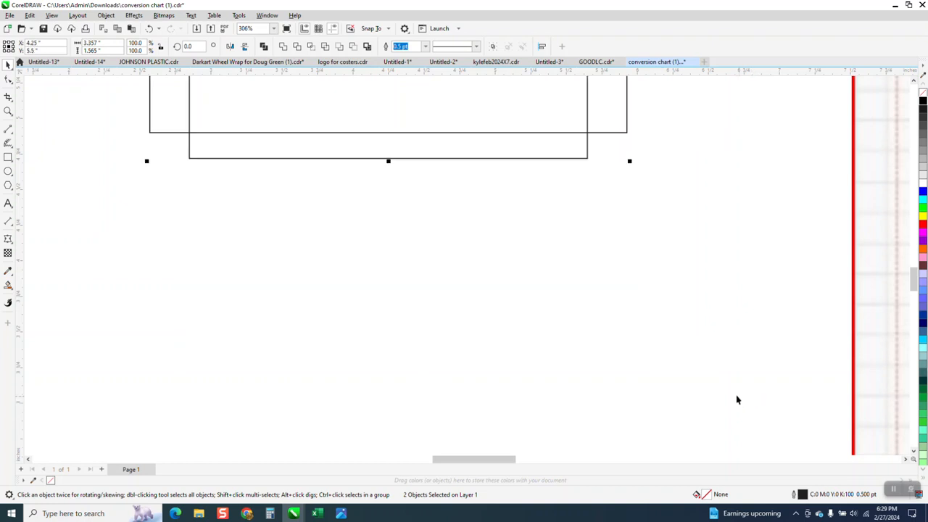
{"action": "scroll", "coordinate": [629, 397], "scroll_direction": "down", "scroll_amount": 1}
{"action": "left_click", "coordinate": [153, 29]}
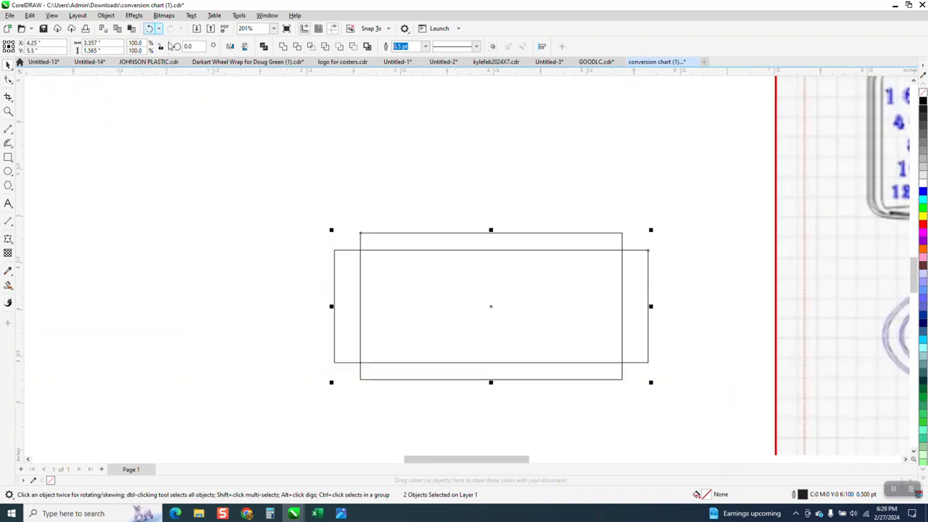
Move both crossed rectangles upward and center them together on the page.
{"action": "scroll", "coordinate": [503, 296], "scroll_direction": "down", "scroll_amount": 1}
{"action": "left_click_drag", "start_coordinate": [491, 299], "coordinate": [474, 221]}
{"action": "left_click", "coordinate": [8, 111]}
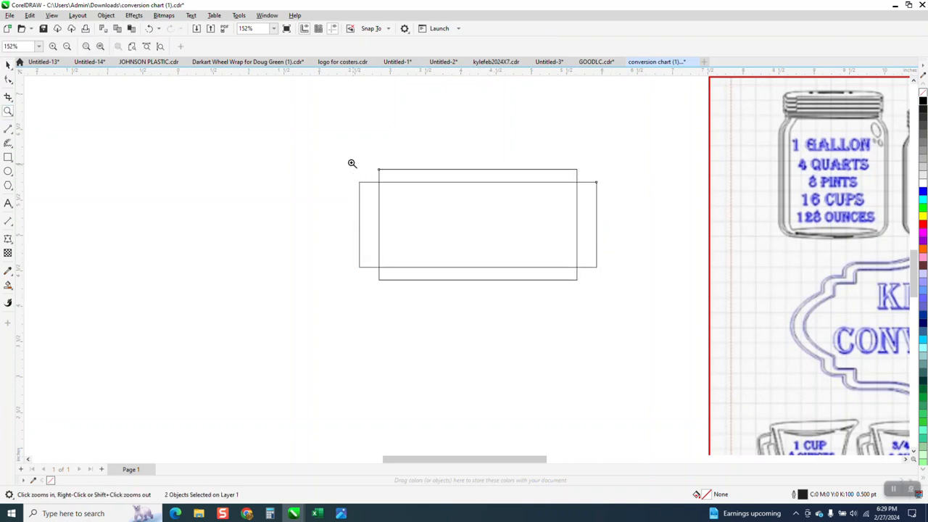
{"action": "left_click_drag", "start_coordinate": [763, 362], "coordinate": [763, 362]}
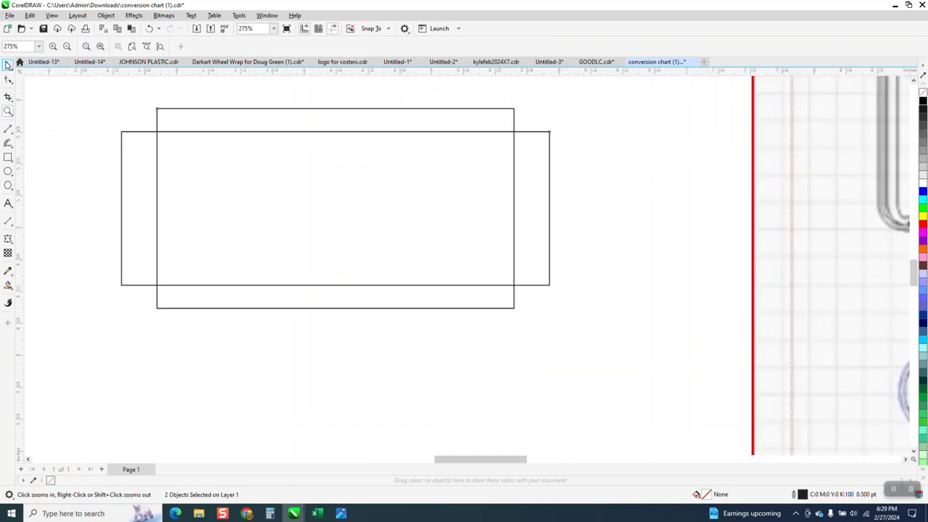
{"action": "left_click", "coordinate": [8, 64]}
{"action": "left_click_drag", "start_coordinate": [98, 86], "coordinate": [600, 358]}
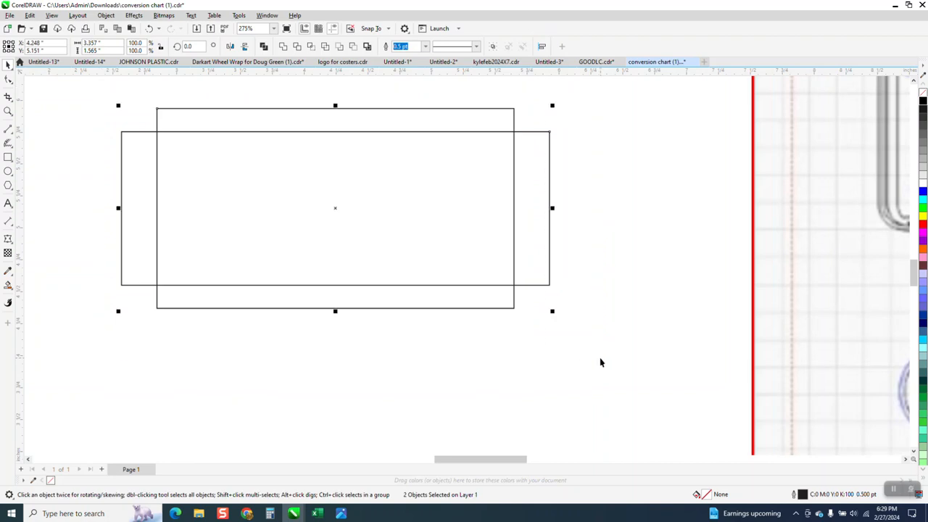
{"action": "scroll", "coordinate": [594, 364], "scroll_direction": "down", "scroll_amount": 2}
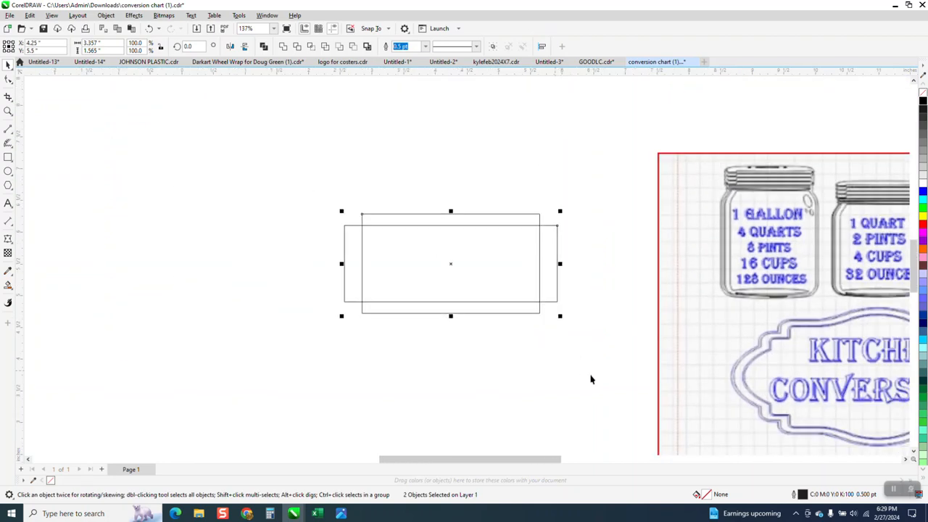
Remove the inner overlapping segments of the two rectangles with Virtual Segment Delete, leaving only the notched outline.
{"action": "left_click", "coordinate": [12, 103]}
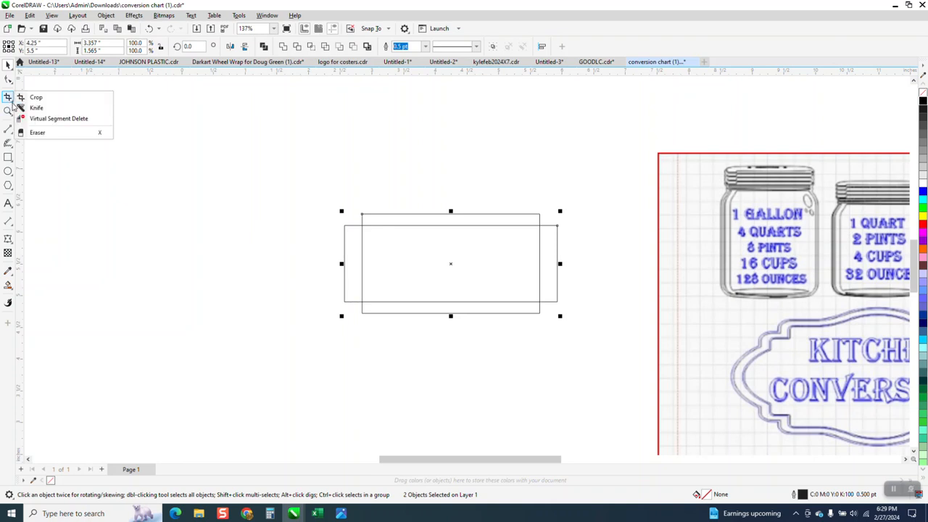
{"action": "left_click", "coordinate": [36, 108]}
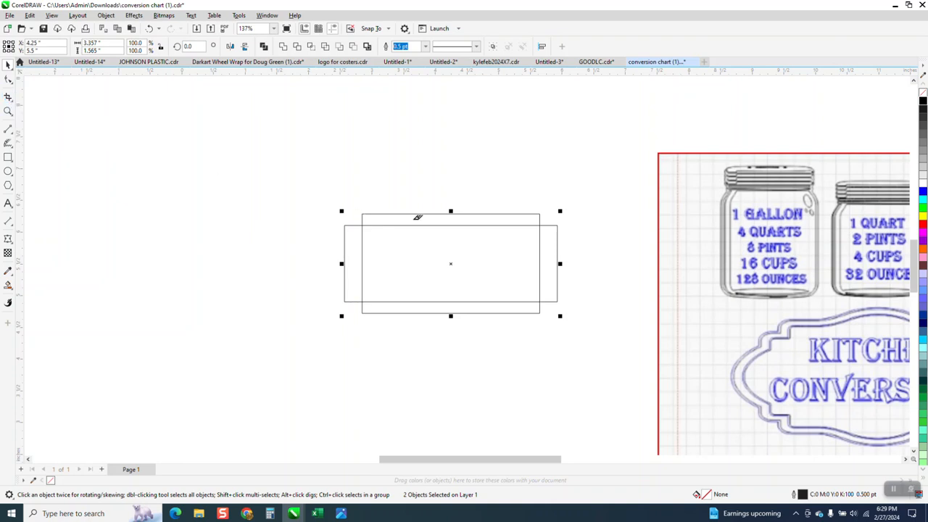
{"action": "left_click", "coordinate": [366, 253]}
{"action": "left_click", "coordinate": [539, 265]}
{"action": "left_click", "coordinate": [511, 302]}
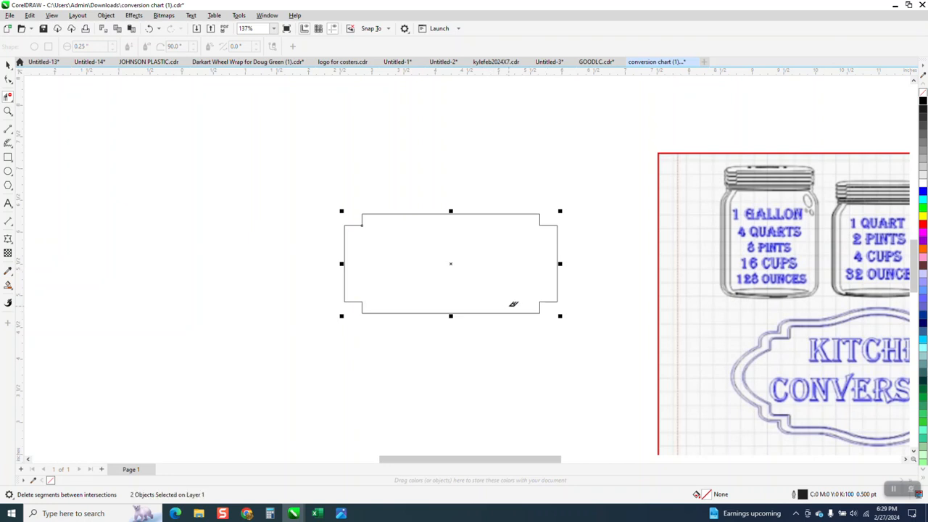
Create an orange closed shape inside the notched outline with Smart Fill.
{"action": "left_click", "coordinate": [8, 286]}
{"action": "left_click", "coordinate": [429, 273]}
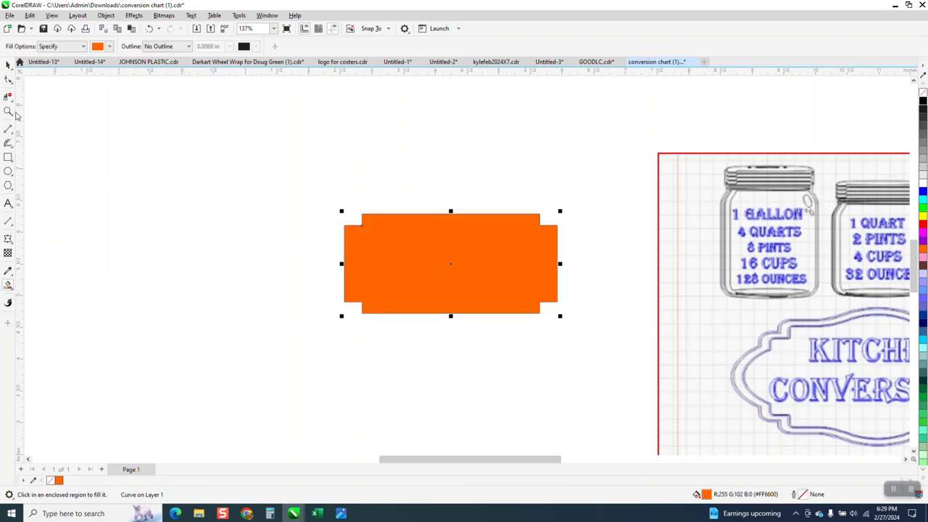
{"action": "left_click", "coordinate": [8, 64]}
Move the orange shape up and right of the original outline, and replace its fill with a black outline.
{"action": "scroll", "coordinate": [403, 259], "scroll_direction": "down", "scroll_amount": 3}
{"action": "left_click_drag", "start_coordinate": [438, 263], "coordinate": [508, 181]}
{"action": "left_click", "coordinate": [922, 92]}
{"action": "right_click", "coordinate": [922, 101]}
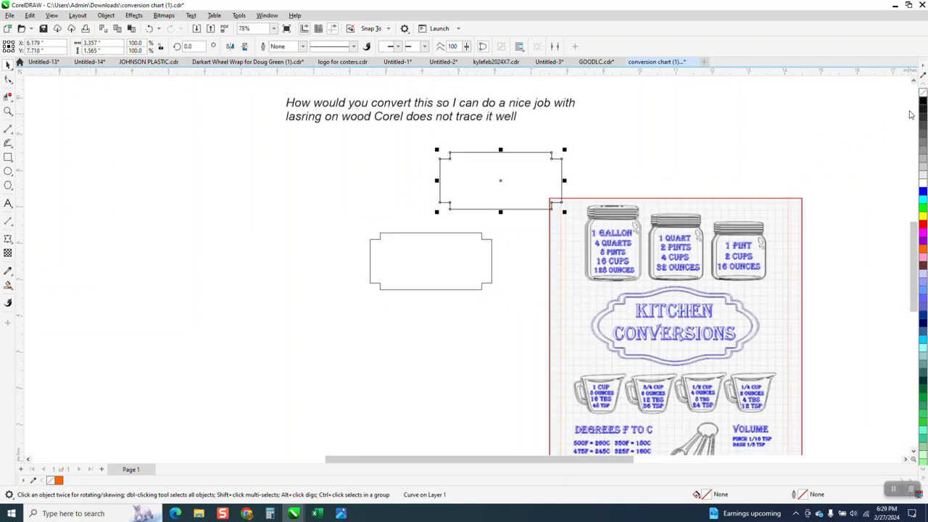
Move the notched outline onto the Kitchen Conversions title and align its corners with the inner line of the chart's frame.
{"action": "left_click_drag", "start_coordinate": [477, 188], "coordinate": [650, 339]}
{"action": "left_click", "coordinate": [8, 110]}
{"action": "left_click_drag", "start_coordinate": [547, 284], "coordinate": [866, 413]}
{"action": "key", "text": "space"}
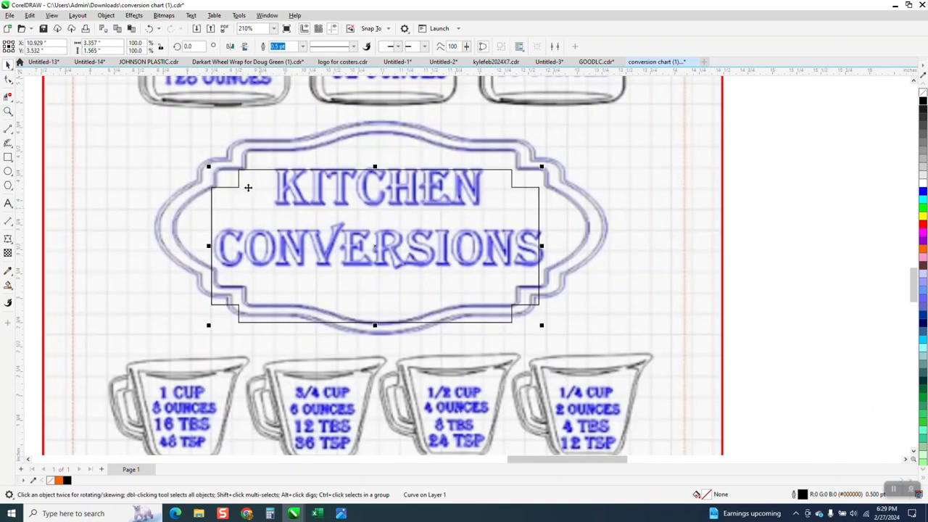
{"action": "left_click_drag", "start_coordinate": [242, 174], "coordinate": [248, 157]}
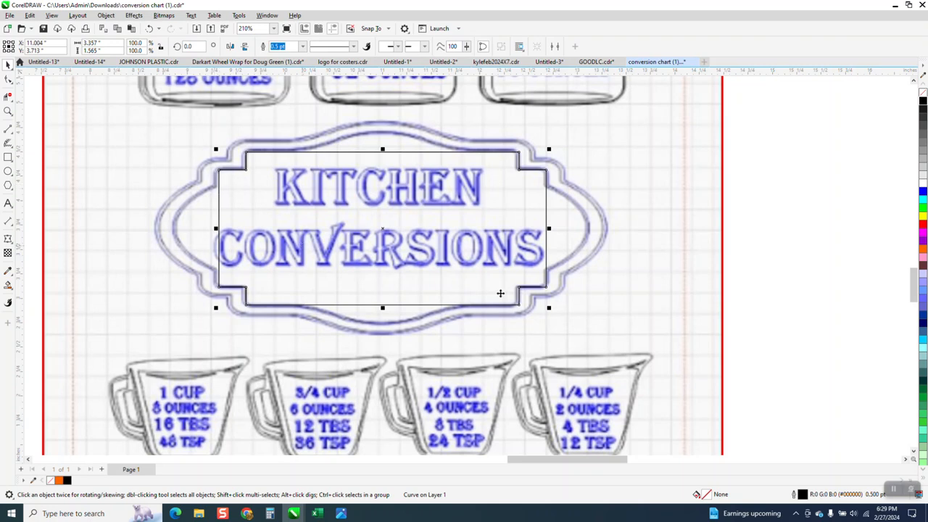
Trace the frame's inner right-hand bulge with a 3-Point Curve starting and ending on the notched outline's right edge.
{"action": "left_click", "coordinate": [8, 111]}
{"action": "left_click", "coordinate": [580, 258]}
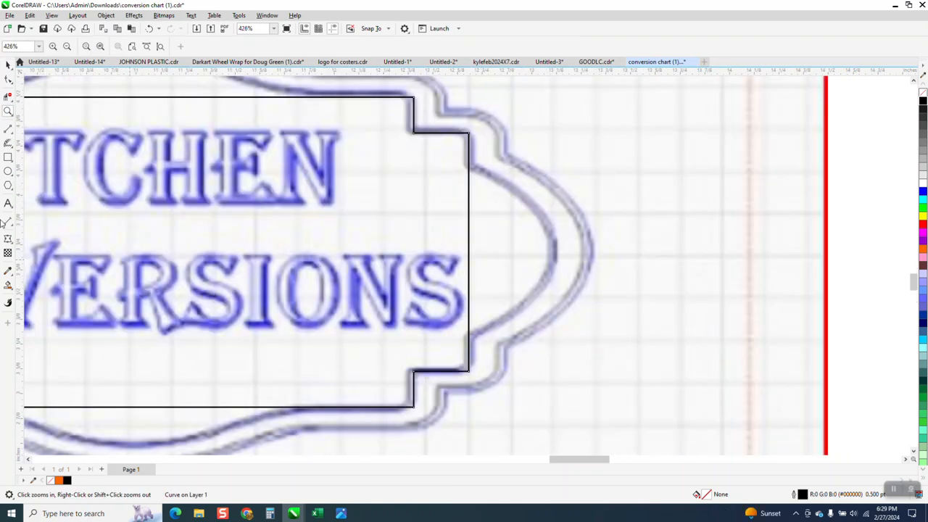
{"action": "left_click", "coordinate": [10, 144]}
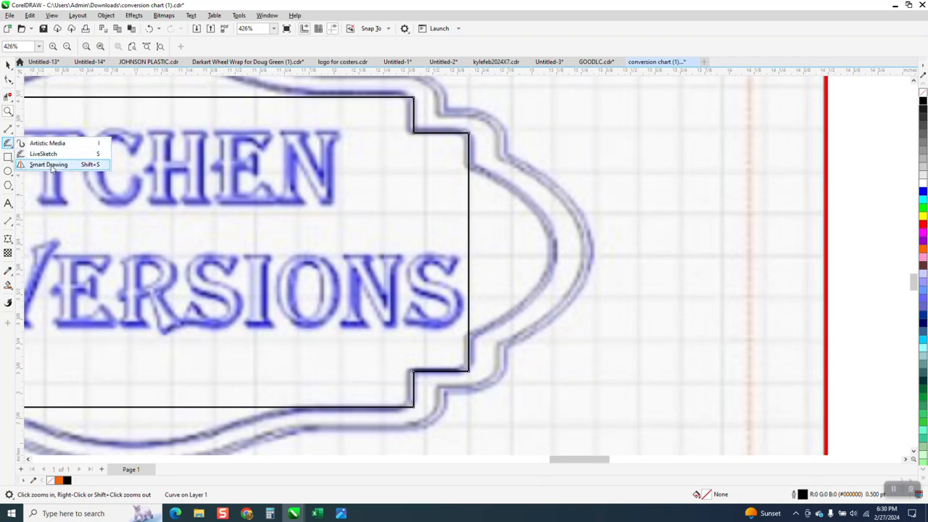
{"action": "left_click", "coordinate": [11, 131]}
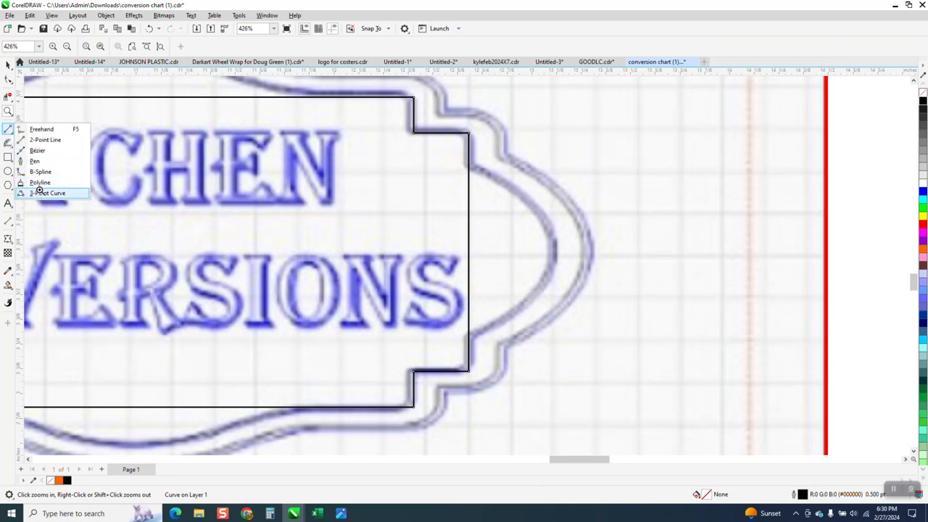
{"action": "left_click", "coordinate": [40, 193]}
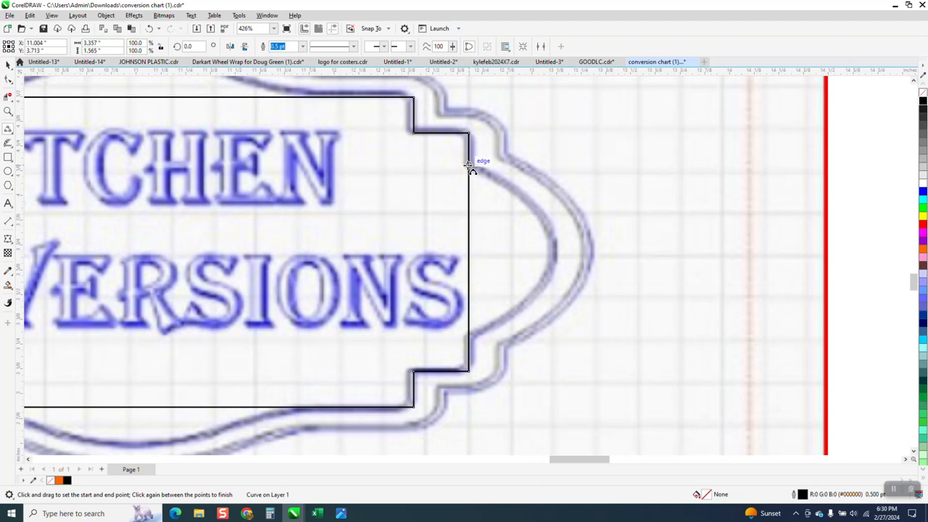
{"action": "left_click_drag", "start_coordinate": [468, 165], "coordinate": [469, 336]}
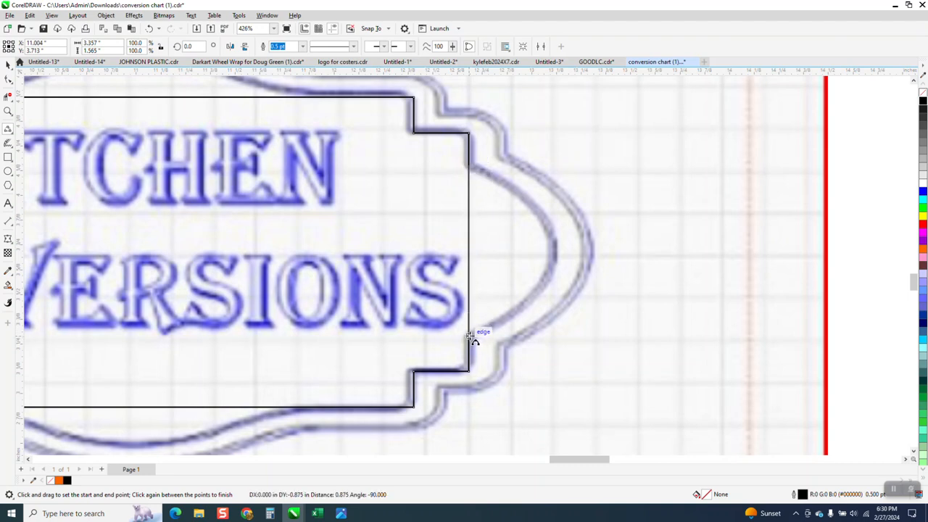
{"action": "left_click", "coordinate": [553, 250]}
Move the chart bitmap to the right, clear of the notched outline and its arc.
{"action": "scroll", "coordinate": [555, 265], "scroll_direction": "down", "scroll_amount": 5}
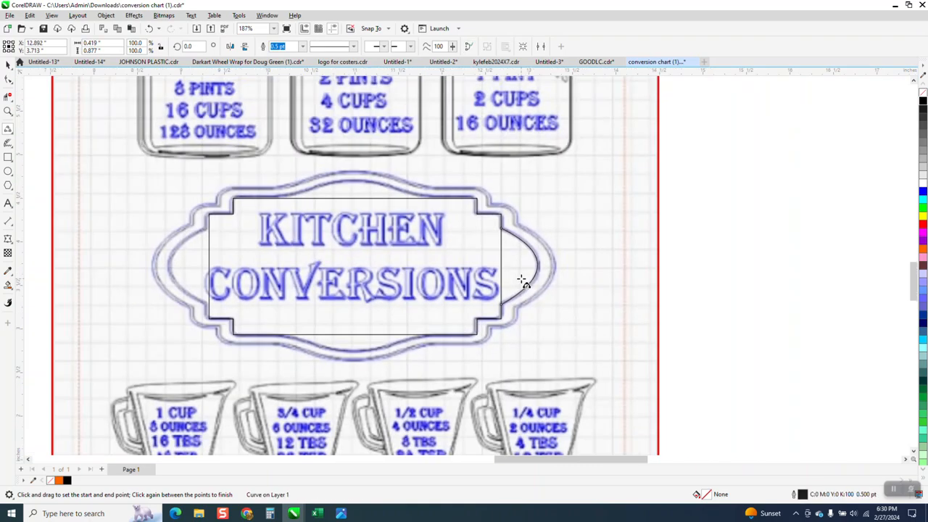
{"action": "left_click", "coordinate": [9, 65]}
{"action": "left_click_drag", "start_coordinate": [458, 192], "coordinate": [801, 212]}
{"action": "scroll", "coordinate": [507, 197], "scroll_direction": "down", "scroll_amount": 1}
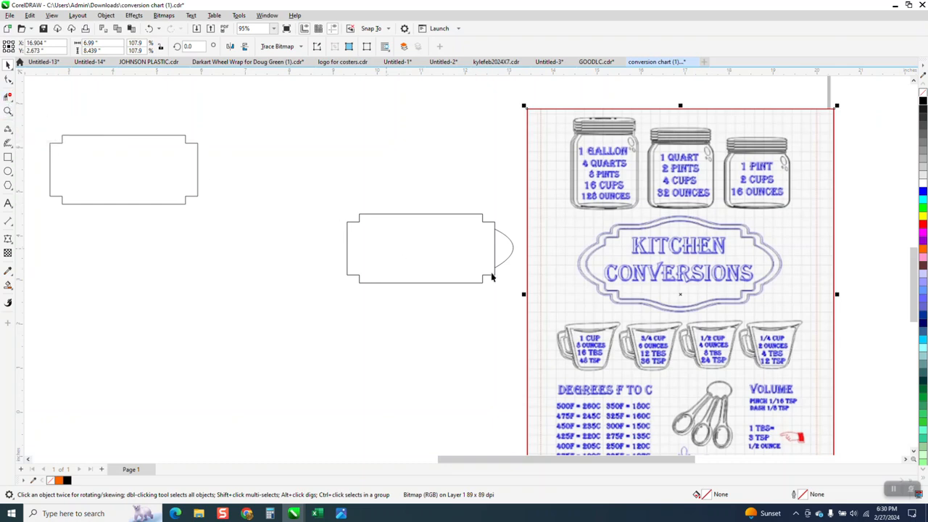
{"action": "left_click_drag", "start_coordinate": [541, 266], "coordinate": [611, 273]}
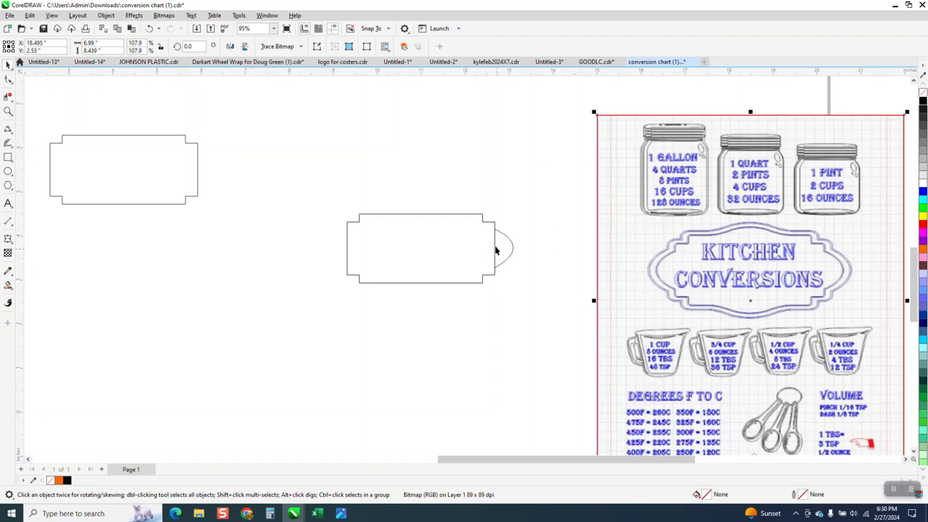
Draw a rectangle about 4.87 by 2.78 inches around the outline and arc, and Smart Fill the area between them orange.
{"action": "left_click", "coordinate": [8, 157]}
{"action": "mouse_move", "coordinate": [318, 185]}
{"action": "left_mouse_down"}
{"action": "mouse_move", "coordinate": [481, 250]}
{"action": "mouse_move", "coordinate": [535, 308]}
{"action": "left_mouse_up"}
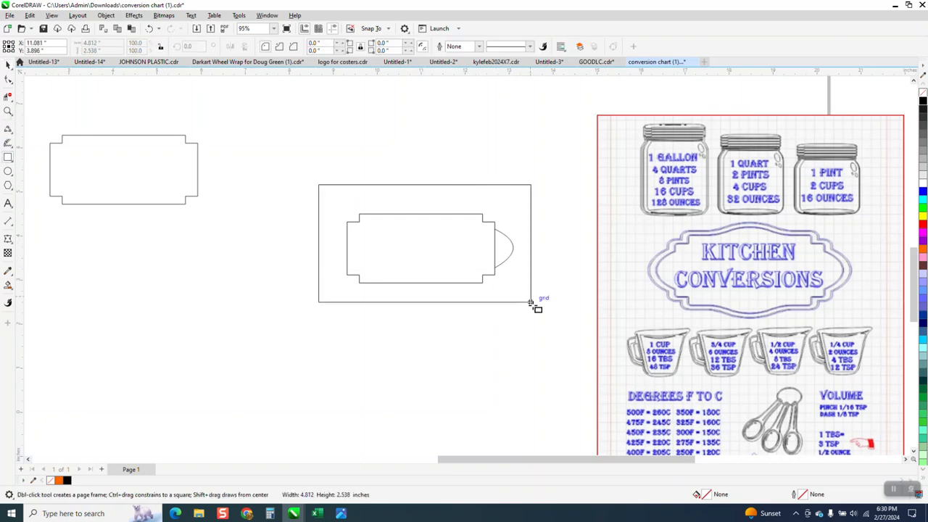
{"action": "left_click", "coordinate": [9, 287]}
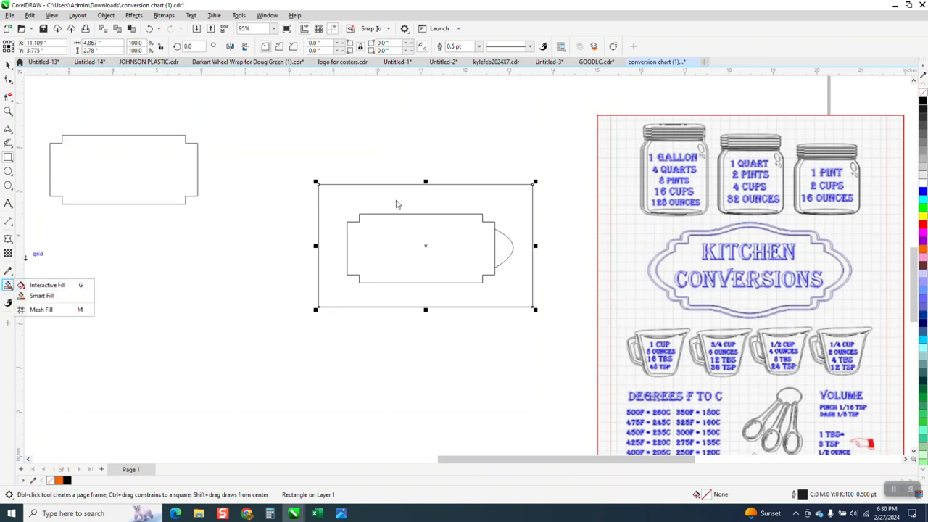
{"action": "left_click", "coordinate": [41, 296]}
{"action": "left_click", "coordinate": [387, 207]}
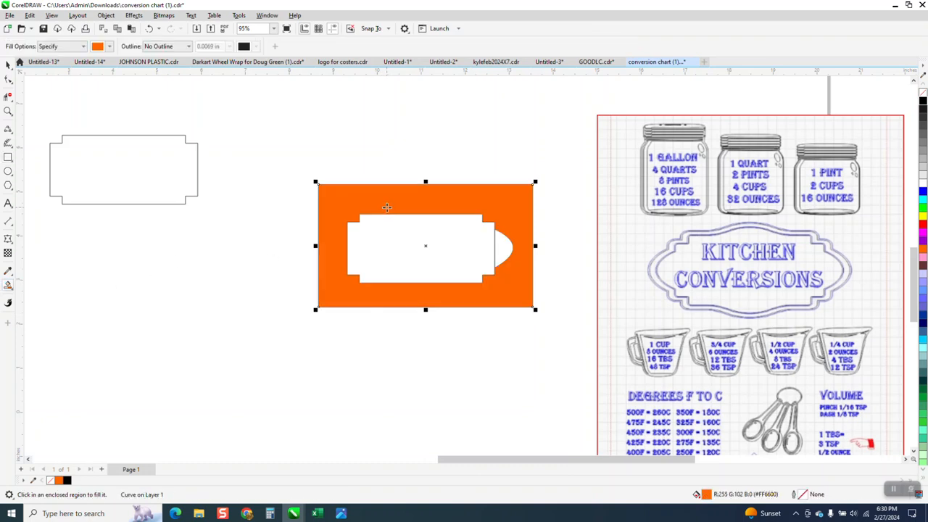
Move the orange shape down and left, replace its fill with a black outline, and break the curve apart.
{"action": "left_click", "coordinate": [8, 64]}
{"action": "left_click_drag", "start_coordinate": [421, 200], "coordinate": [214, 278]}
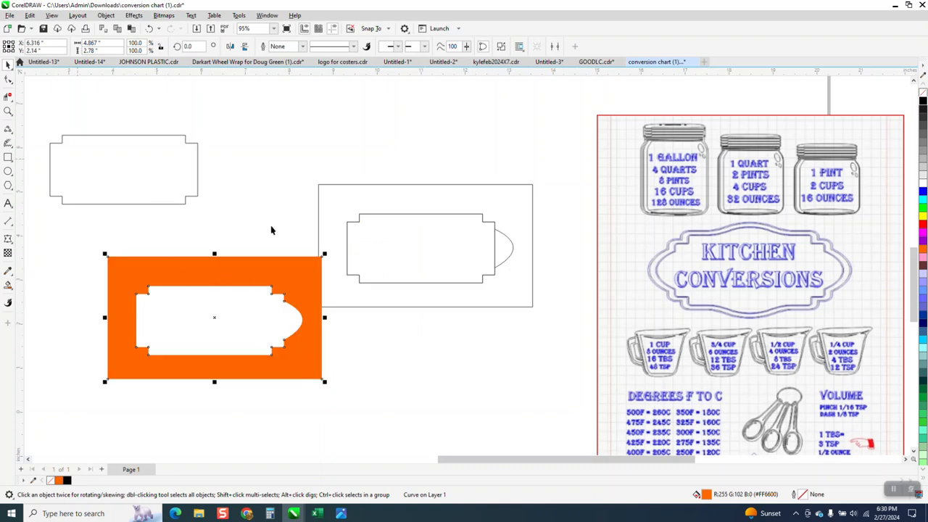
{"action": "left_click", "coordinate": [922, 96]}
{"action": "left_click", "coordinate": [105, 15]}
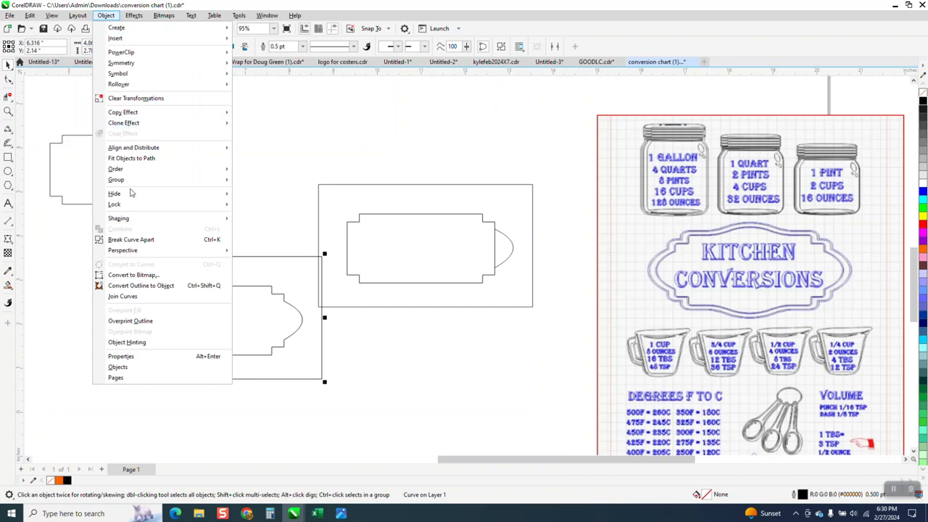
{"action": "left_click", "coordinate": [143, 246]}
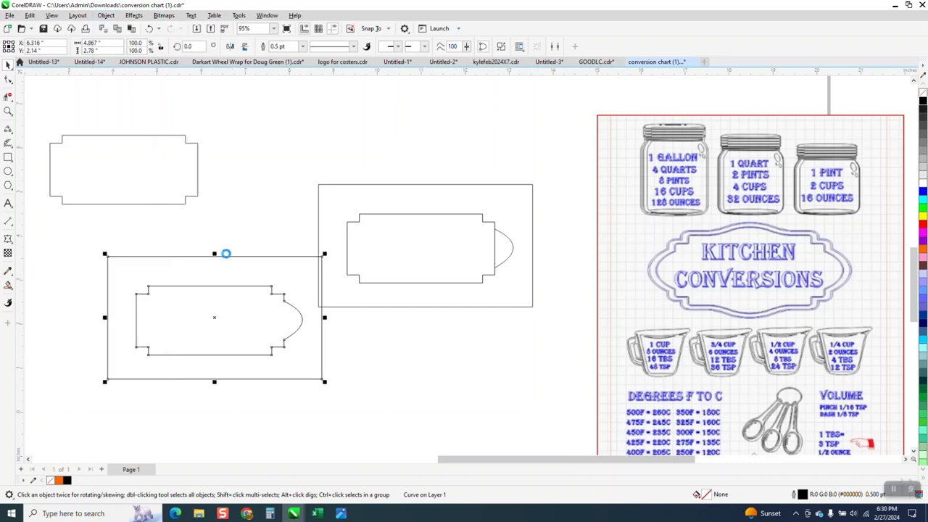
Delete the broken-apart outer rectangle and the original construction shapes, and move the one-piece notched outline with its arc up and right.
{"action": "left_click", "coordinate": [288, 268]}
{"action": "left_click", "coordinate": [288, 256]}
{"action": "key", "text": "Delete"}
{"action": "left_click_drag", "start_coordinate": [539, 331], "coordinate": [564, 332]}
{"action": "key", "text": "Delete"}
{"action": "left_click_drag", "start_coordinate": [283, 298], "coordinate": [474, 228]}
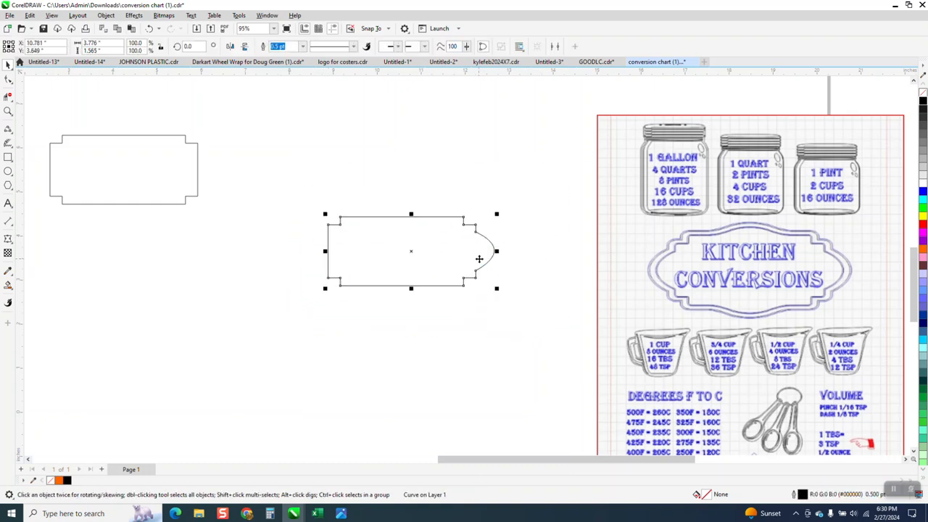
Delete the offset duplicate of the outline and set both the horizontal and vertical duplicate distances to 0.
{"action": "left_click_drag", "start_coordinate": [500, 252], "coordinate": [501, 252]}
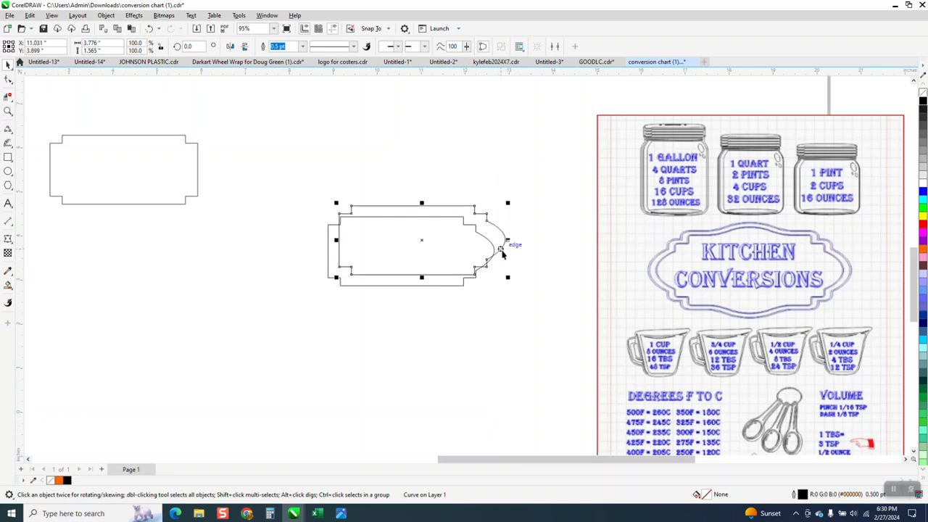
{"action": "key", "text": "Delete"}
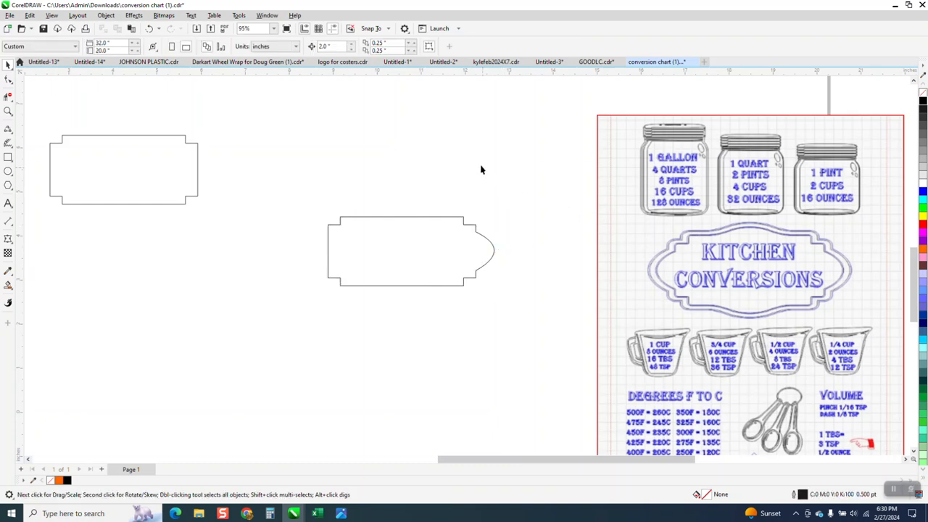
{"action": "left_click", "coordinate": [390, 43]}
{"action": "type", "text": "0"}
{"action": "left_click", "coordinate": [389, 50]}
{"action": "type", "text": "0"}
Duplicate the outline in place, mirror the copy horizontally, and shift it left until the notched corners coincide with the original's.
{"action": "left_click", "coordinate": [463, 223]}
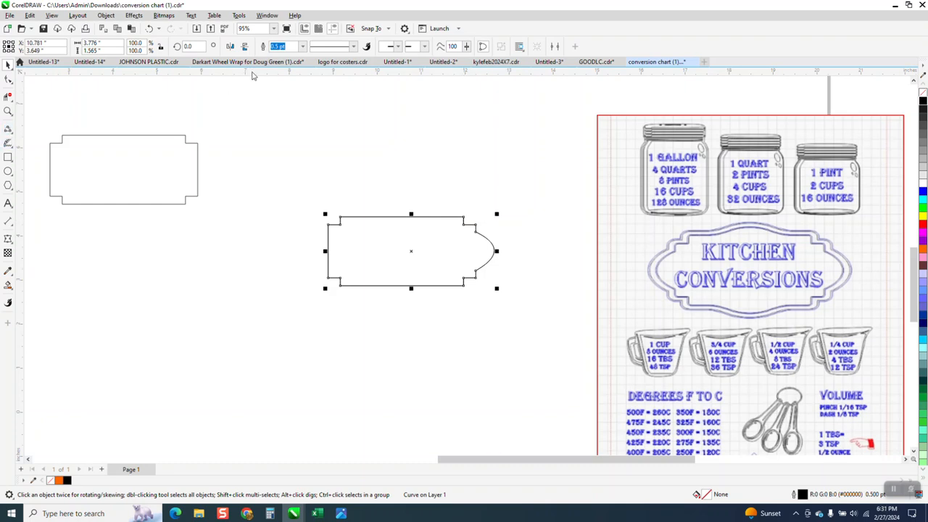
{"action": "left_click", "coordinate": [230, 47]}
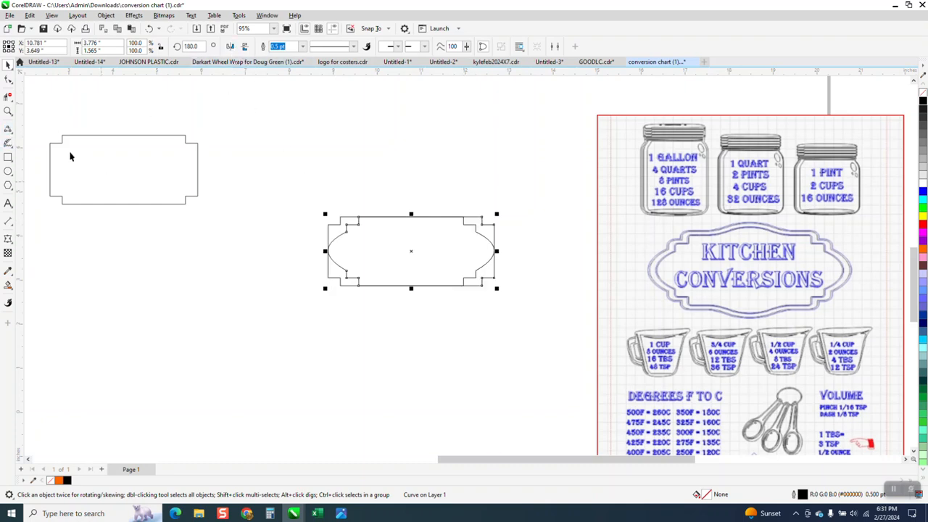
{"action": "left_click", "coordinate": [8, 111]}
{"action": "left_click_drag", "start_coordinate": [289, 170], "coordinate": [623, 398]}
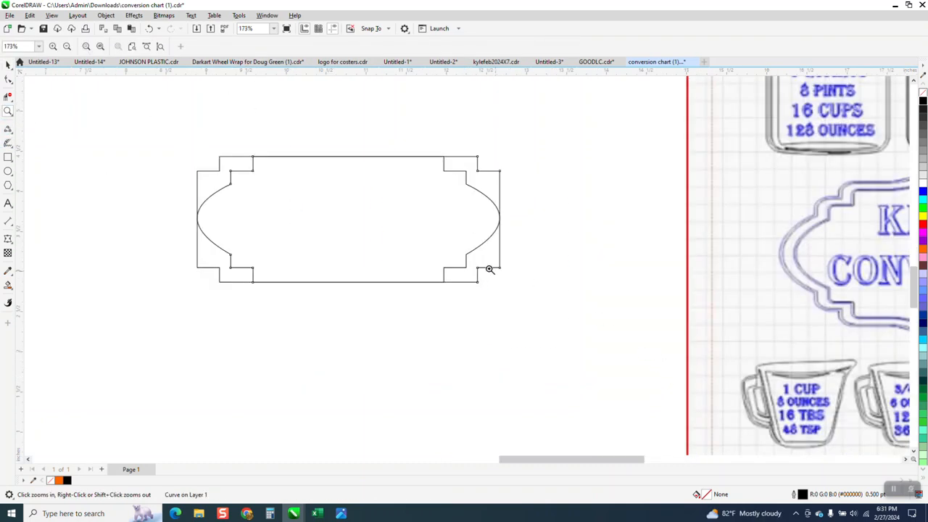
{"action": "left_click", "coordinate": [7, 66]}
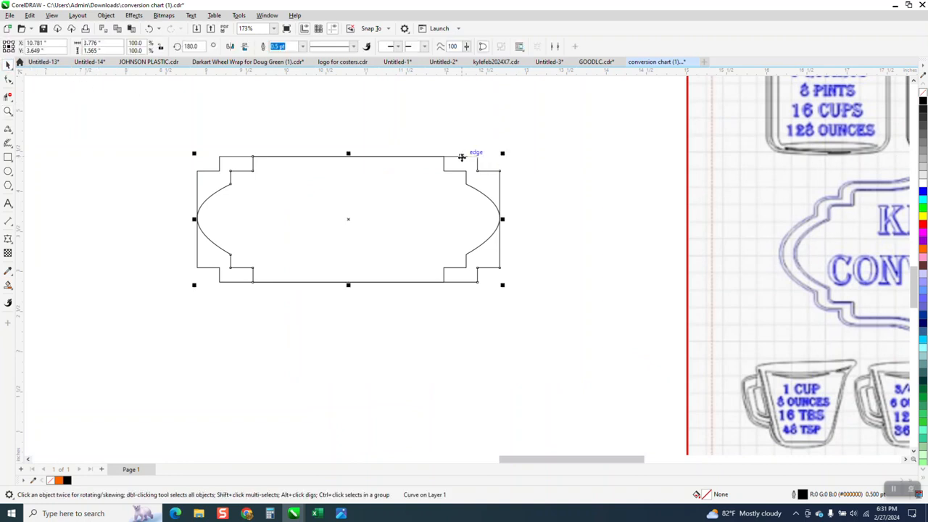
{"action": "mouse_move", "coordinate": [441, 156]}
{"action": "left_mouse_down"}
{"action": "mouse_move", "coordinate": [456, 156]}
{"action": "mouse_move", "coordinate": [398, 181]}
{"action": "mouse_move", "coordinate": [438, 174]}
{"action": "mouse_move", "coordinate": [445, 159]}
{"action": "left_mouse_up"}
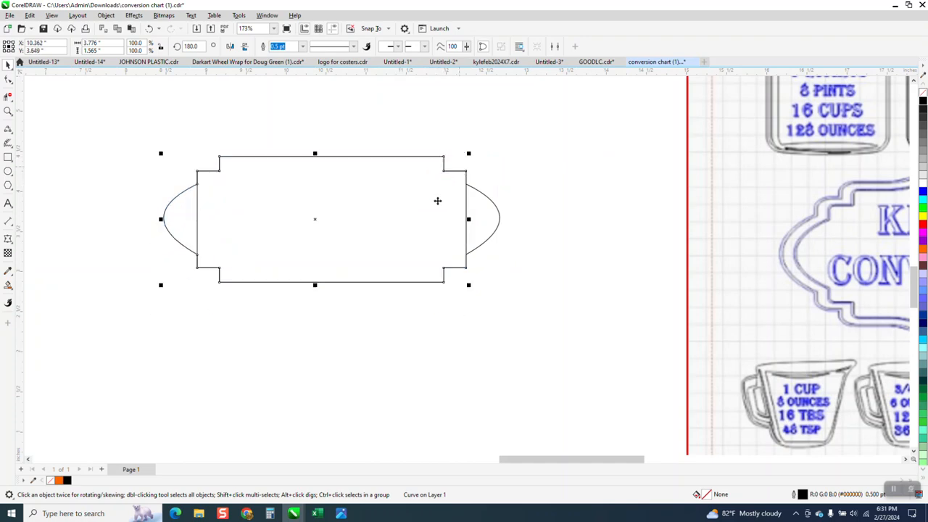
Remove the vertical segments between the notched body and both side arcs with Virtual Segment Delete.
{"action": "scroll", "coordinate": [337, 222], "scroll_direction": "down", "scroll_amount": 2}
{"action": "scroll", "coordinate": [307, 235], "scroll_direction": "down", "scroll_amount": 1}
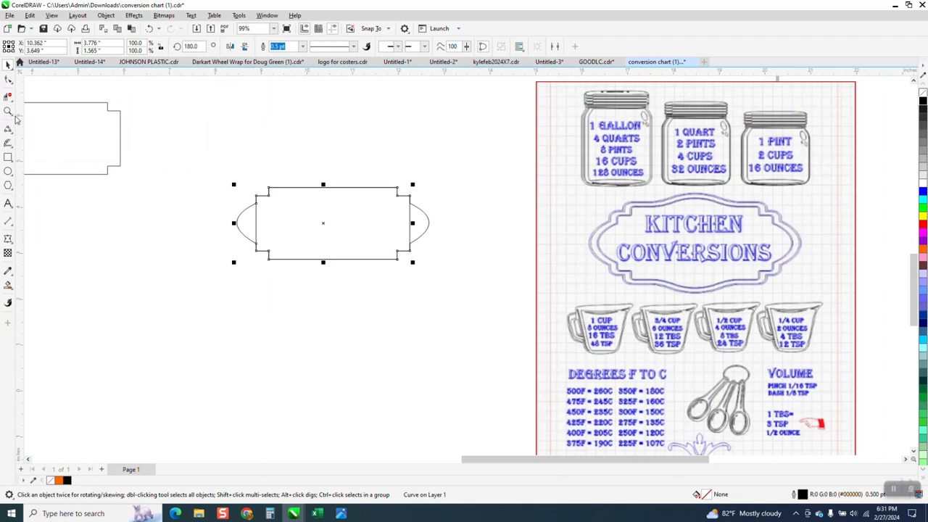
{"action": "left_click_drag", "start_coordinate": [288, 221], "coordinate": [421, 221]}
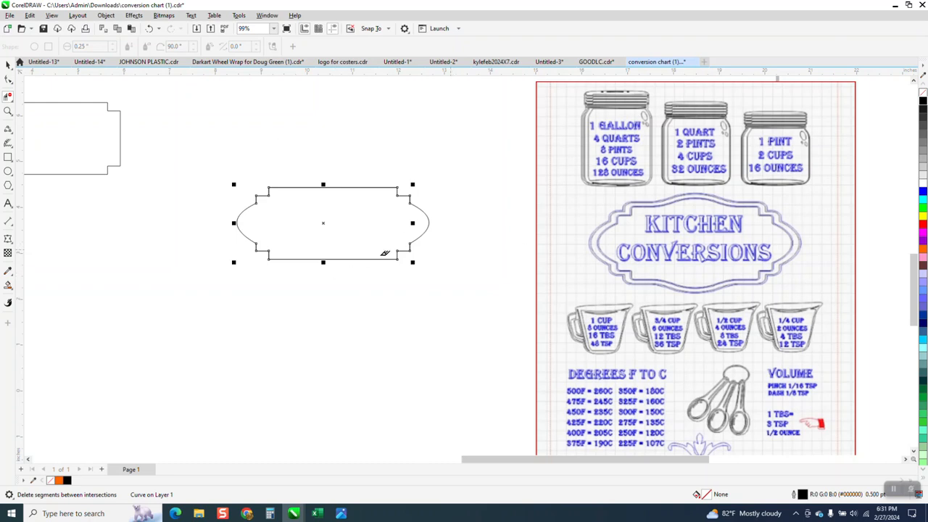
{"action": "left_click", "coordinate": [8, 66]}
{"action": "left_click", "coordinate": [327, 195]}
{"action": "left_click_drag", "start_coordinate": [327, 195], "coordinate": [334, 238]}
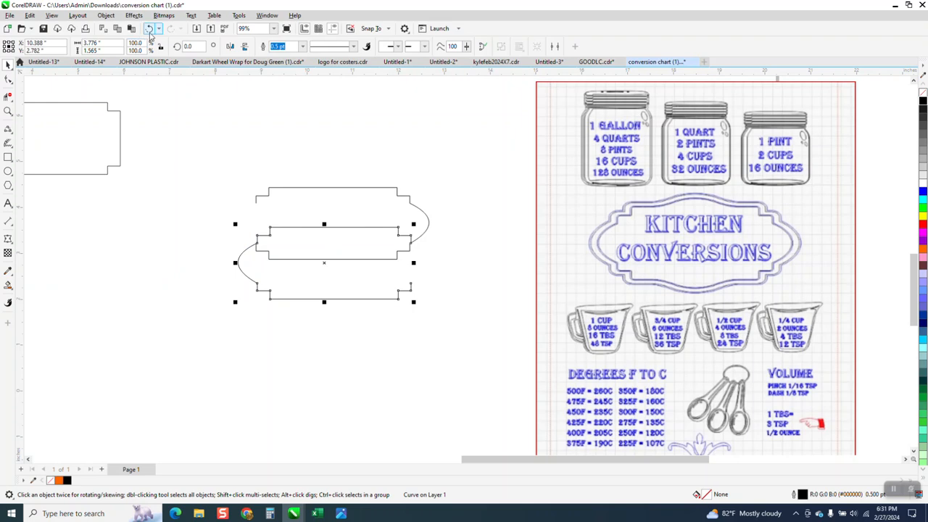
{"action": "left_click", "coordinate": [149, 29]}
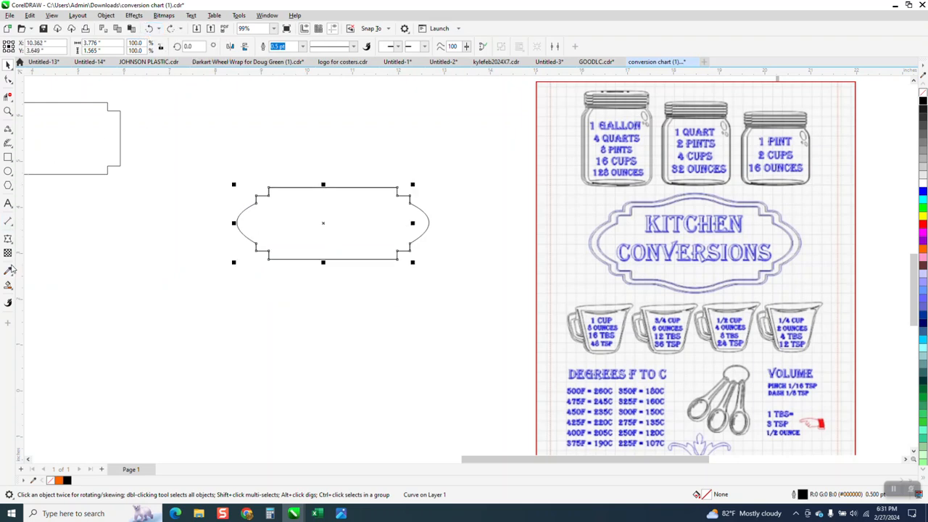
Create a Smart Fill shape from the outline, move it directly below, and replace its orange fill with a red outline.
{"action": "left_click", "coordinate": [373, 230]}
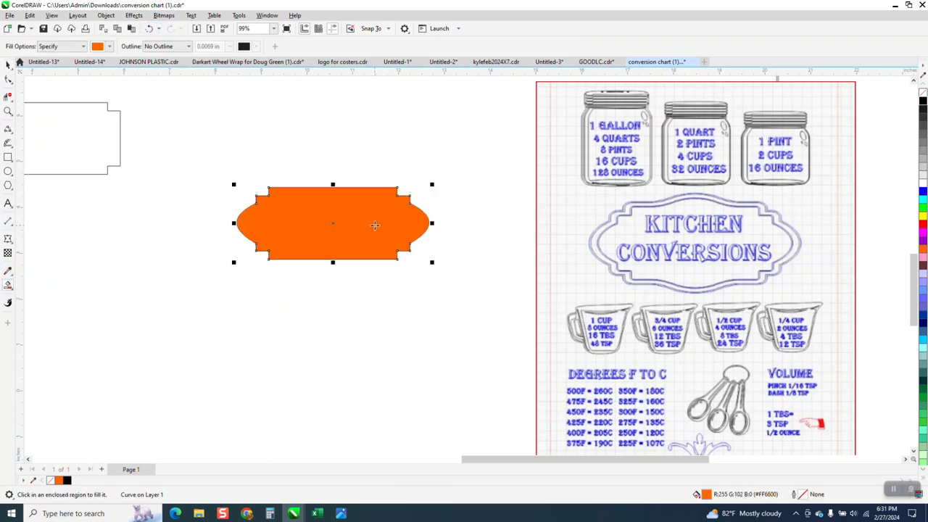
{"action": "key", "text": "Down"}
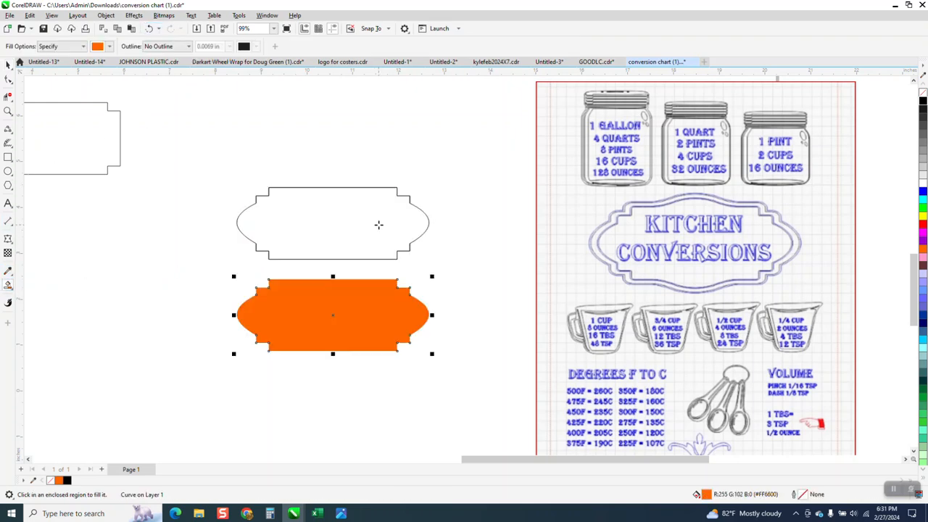
{"action": "left_click", "coordinate": [922, 94]}
{"action": "right_click", "coordinate": [921, 226]}
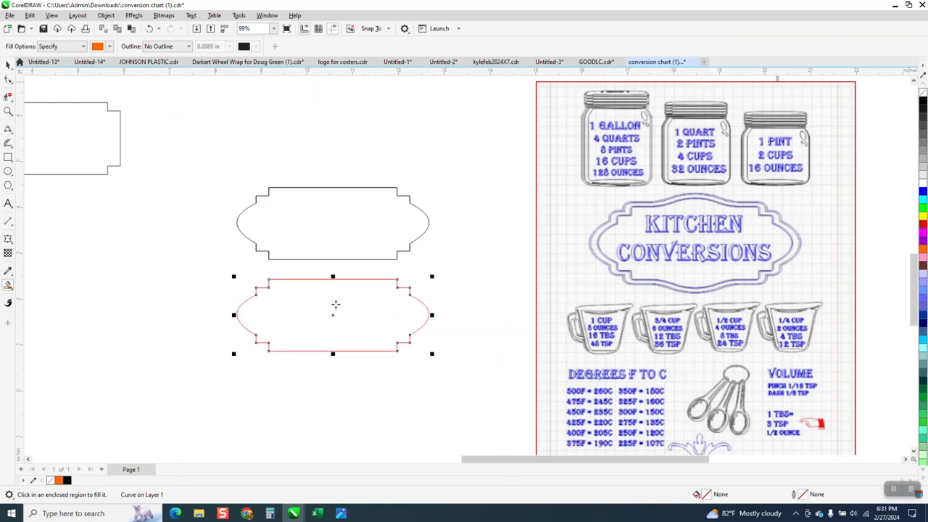
{"action": "left_click", "coordinate": [372, 316]}
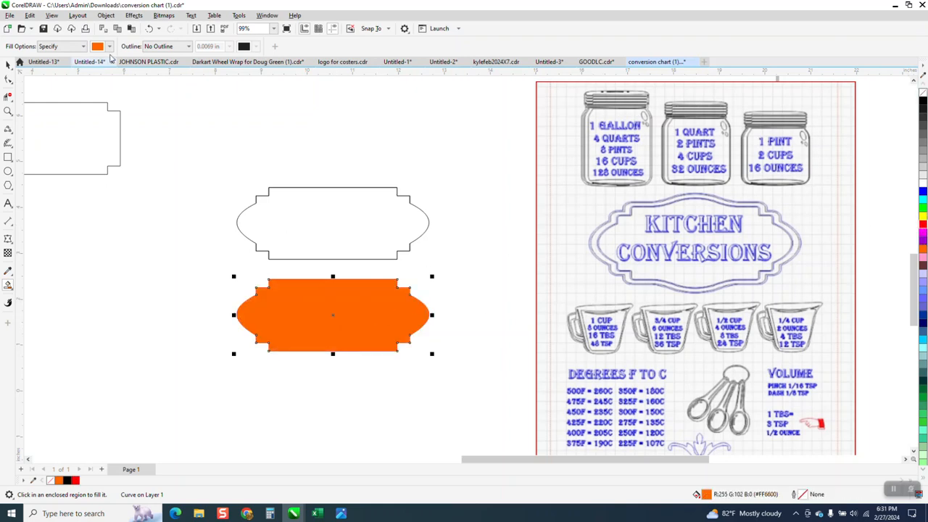
{"action": "left_click", "coordinate": [149, 28]}
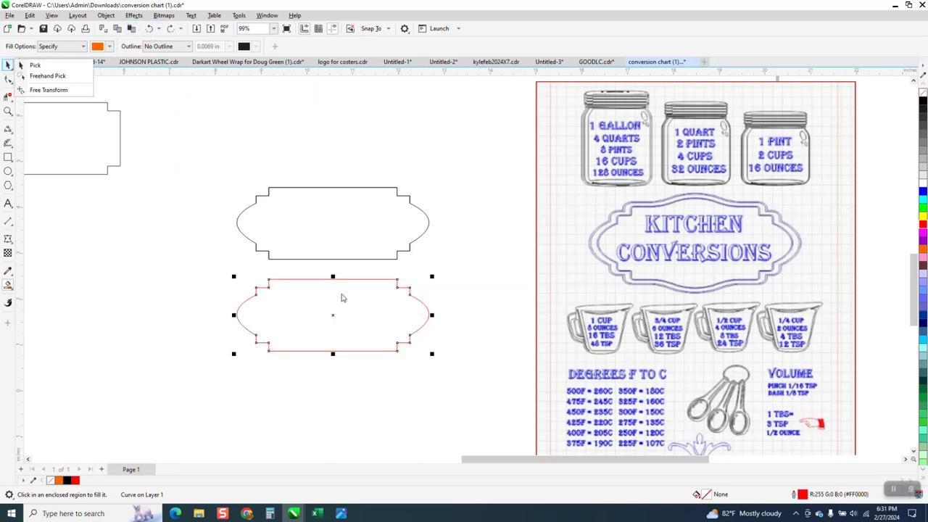
Move the red outline onto the chart's title frame, matching its upper-right notch to the inner frame line.
{"action": "left_click", "coordinate": [34, 65]}
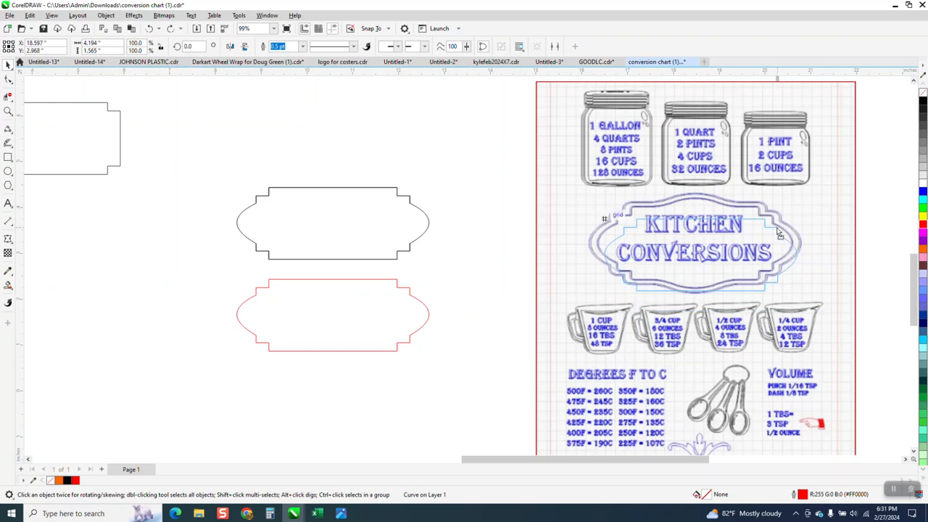
{"action": "left_click_drag", "start_coordinate": [769, 217], "coordinate": [769, 217]}
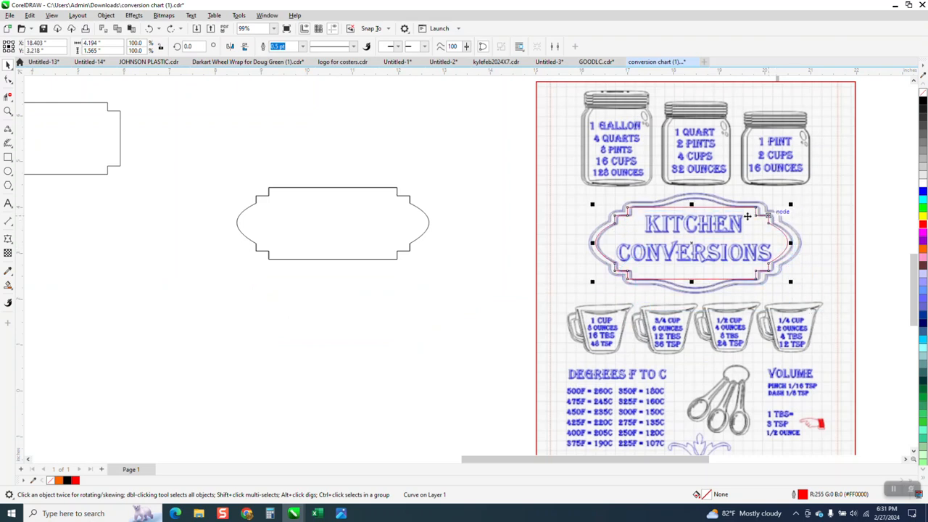
Move the red outline slightly right and down so its notched corners sit on the title frame's inner line.
{"action": "left_click", "coordinate": [7, 111]}
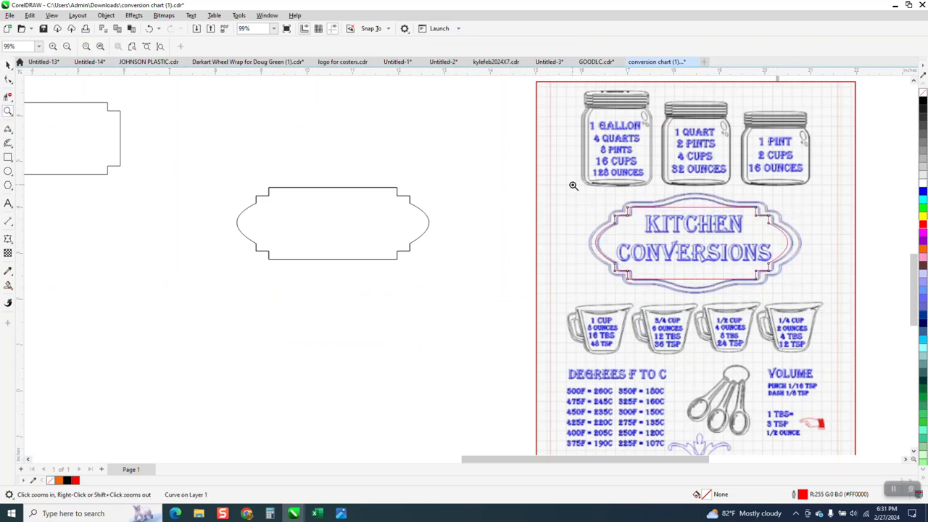
{"action": "left_click_drag", "start_coordinate": [546, 190], "coordinate": [816, 292]}
{"action": "left_click", "coordinate": [7, 65]}
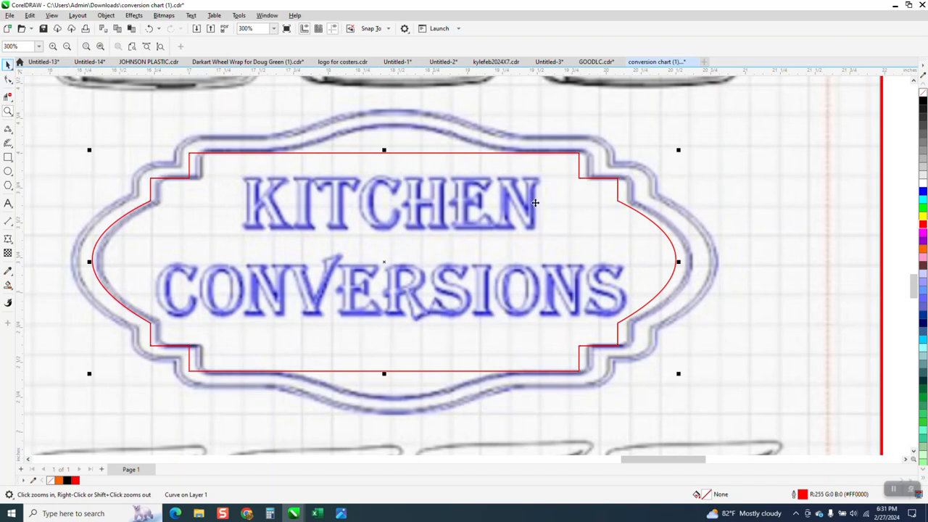
{"action": "left_click_drag", "start_coordinate": [584, 157], "coordinate": [594, 161]}
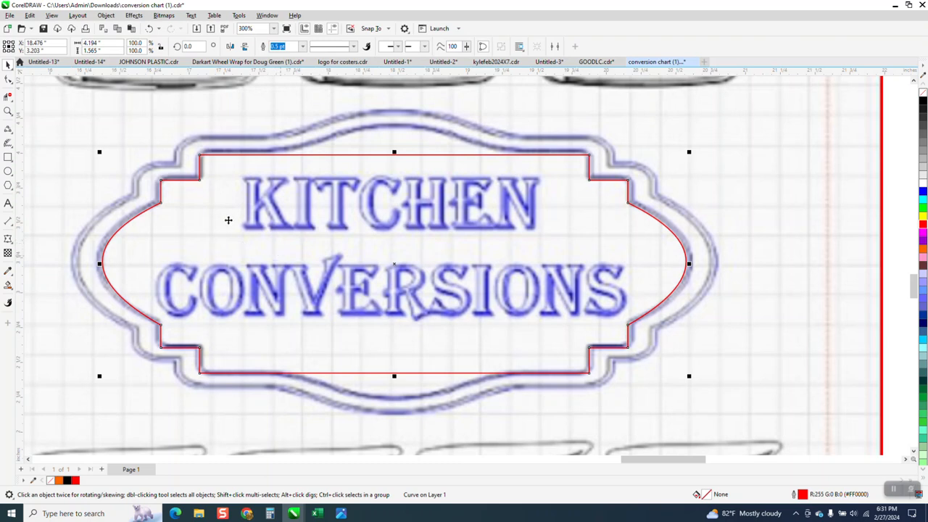
{"action": "scroll", "coordinate": [456, 243], "scroll_direction": "down", "scroll_amount": 2}
{"action": "left_click", "coordinate": [705, 196]}
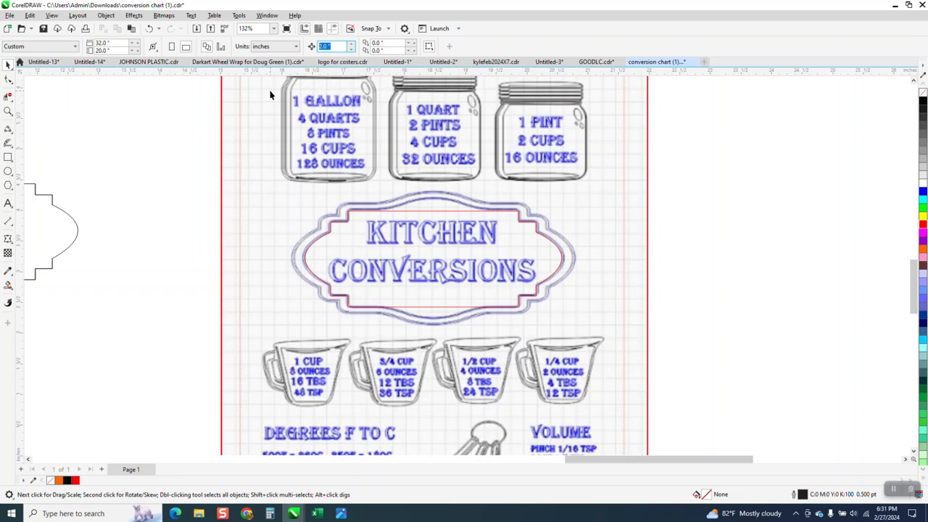
Nudge the red outline slightly upward so its top and bottom edges match the inner frame line.
{"action": "left_click", "coordinate": [8, 111]}
{"action": "left_click", "coordinate": [191, 187]}
{"action": "left_click", "coordinate": [8, 65]}
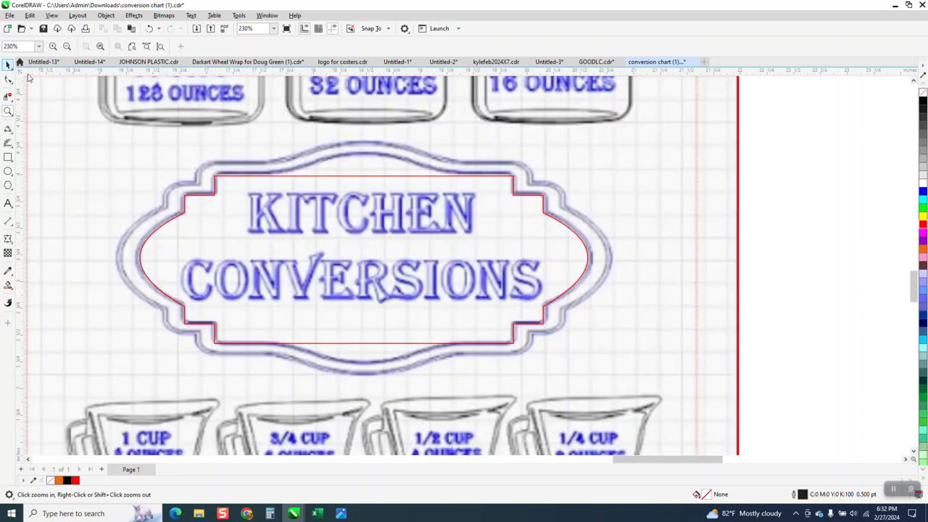
{"action": "left_click", "coordinate": [499, 178]}
{"action": "key", "text": "Up"}
{"action": "key", "text": "Up"}
{"action": "key", "text": "Up"}
{"action": "key", "text": "Up"}
{"action": "key", "text": "Up"}
{"action": "key", "text": "Up"}
{"action": "key", "text": "Up"}
{"action": "key", "text": "Up"}
{"action": "key", "text": "Up"}
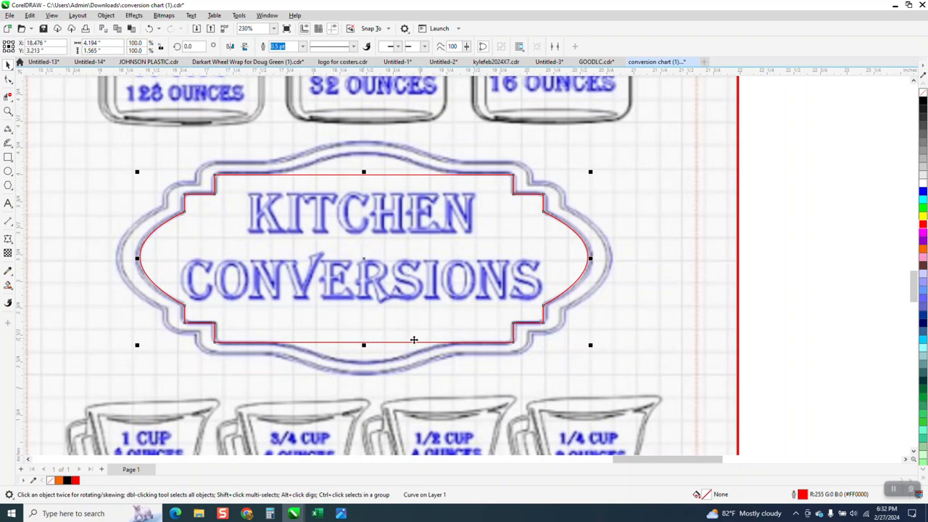
Draw a 3-point curve about 1.78 in wide and 0.2 in high from the red outline's top edge, peaking at the inner frame's crest.
{"action": "left_click", "coordinate": [8, 111]}
{"action": "left_click_drag", "start_coordinate": [227, 148], "coordinate": [577, 243]}
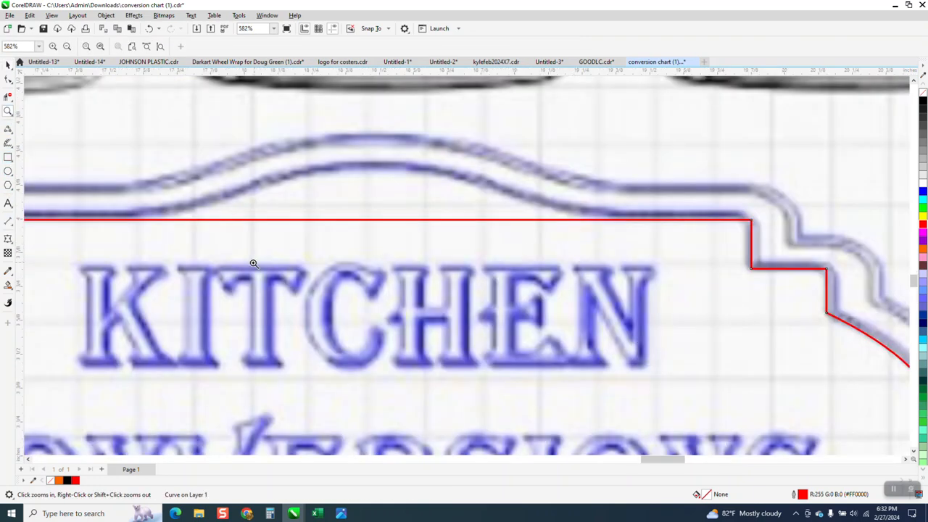
{"action": "left_click", "coordinate": [10, 130]}
{"action": "left_click", "coordinate": [47, 193]}
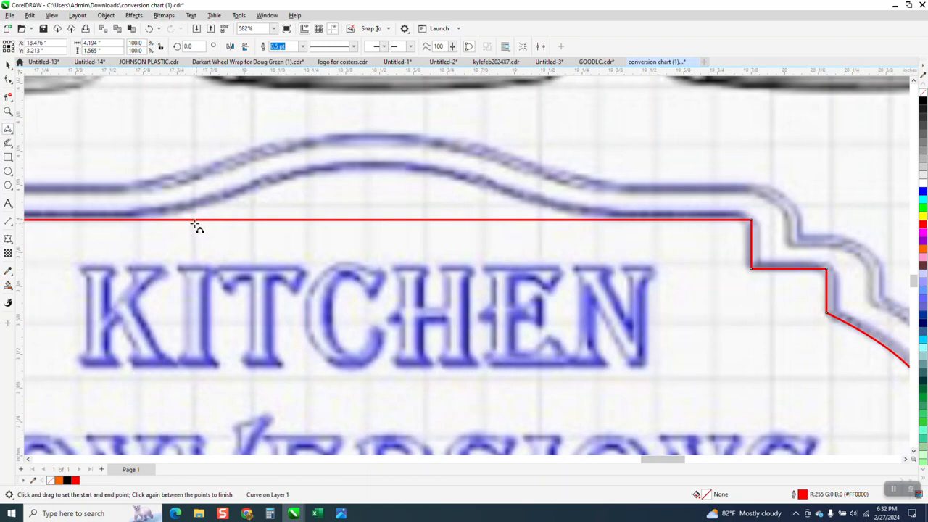
{"action": "left_click_drag", "start_coordinate": [136, 219], "coordinate": [616, 221]}
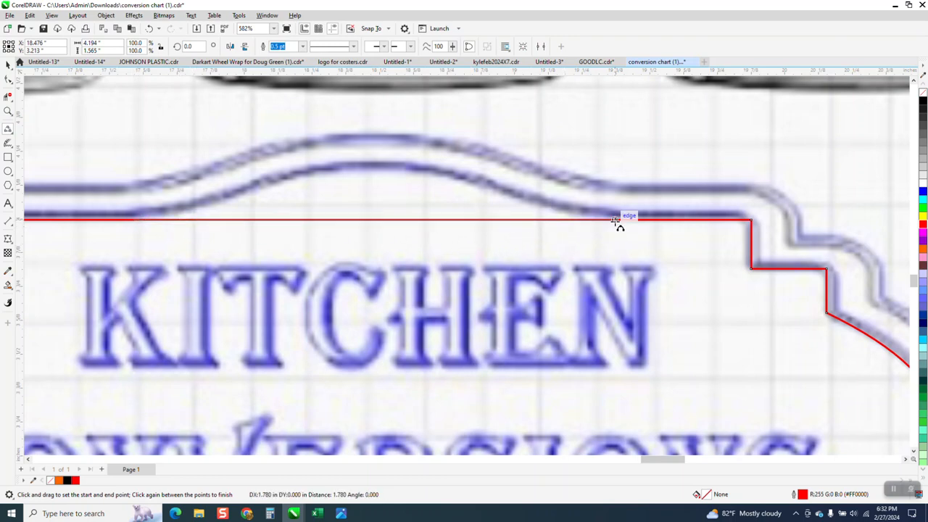
{"action": "left_click", "coordinate": [371, 169]}
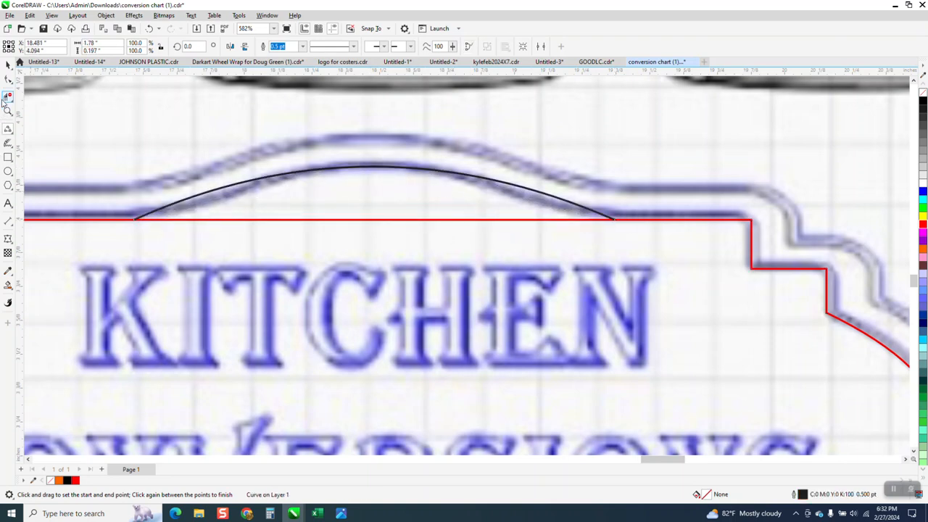
Lower both curve handles of the top arc with the Shape tool to flatten its ends toward the traced frame line.
{"action": "left_click", "coordinate": [8, 79]}
{"action": "left_click", "coordinate": [133, 221]}
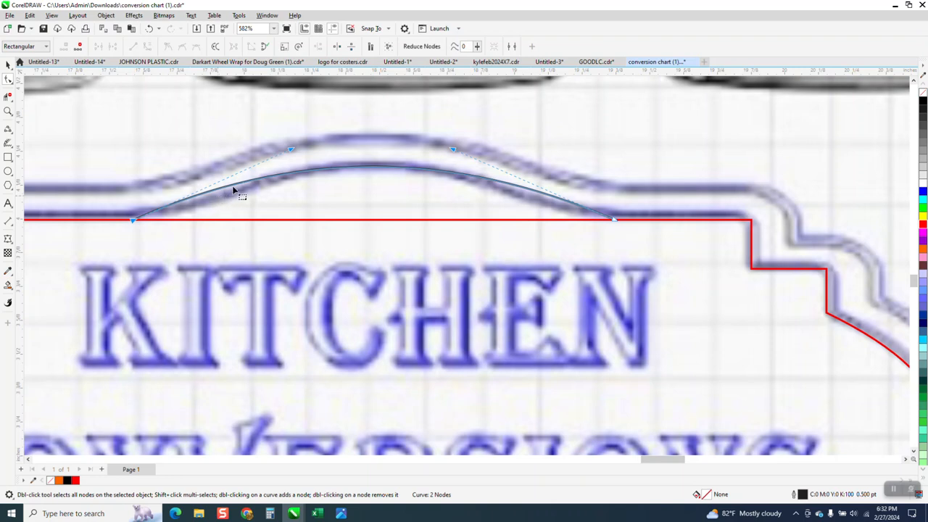
{"action": "left_click_drag", "start_coordinate": [292, 149], "coordinate": [296, 166]}
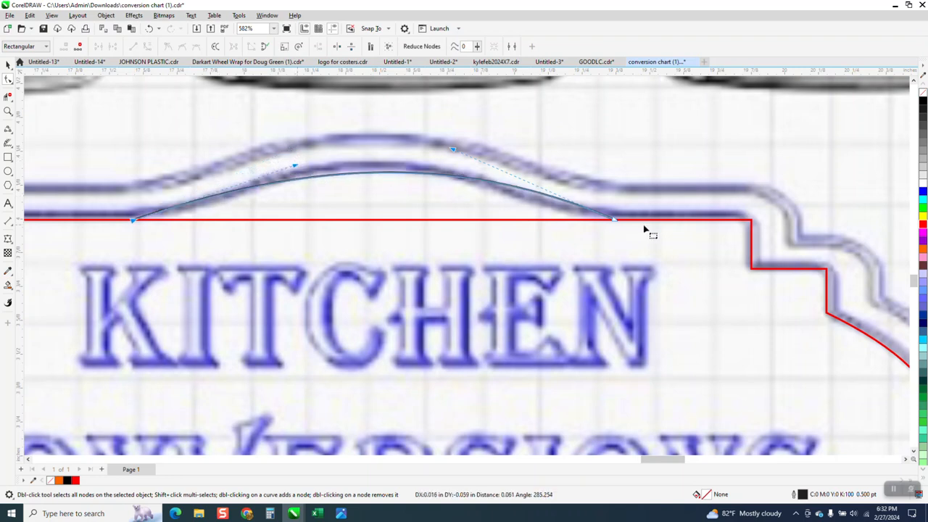
{"action": "left_click_drag", "start_coordinate": [455, 150], "coordinate": [449, 166]}
Add a middle node to the top arc, raise it to the inner frame's crest, and lower the end handles to follow the traced line.
{"action": "double_click", "coordinate": [385, 180]}
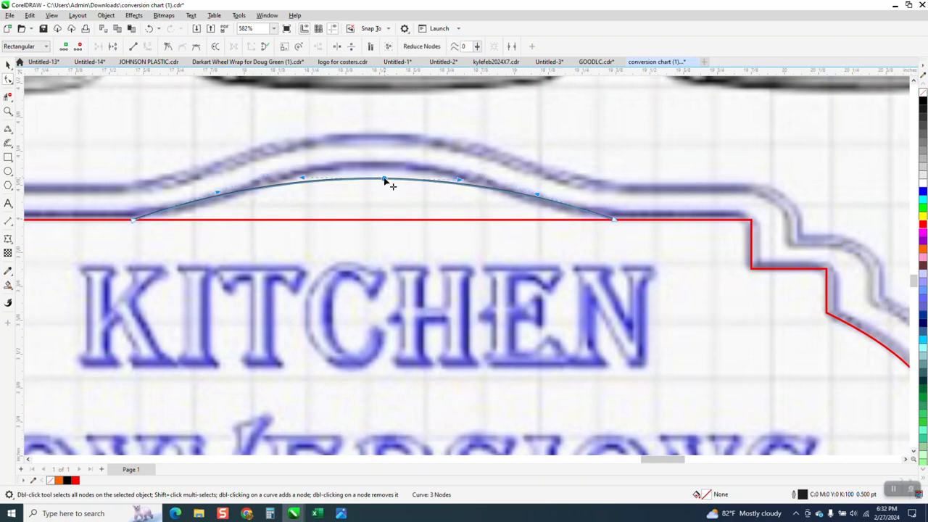
{"action": "left_click_drag", "start_coordinate": [385, 181], "coordinate": [384, 168]}
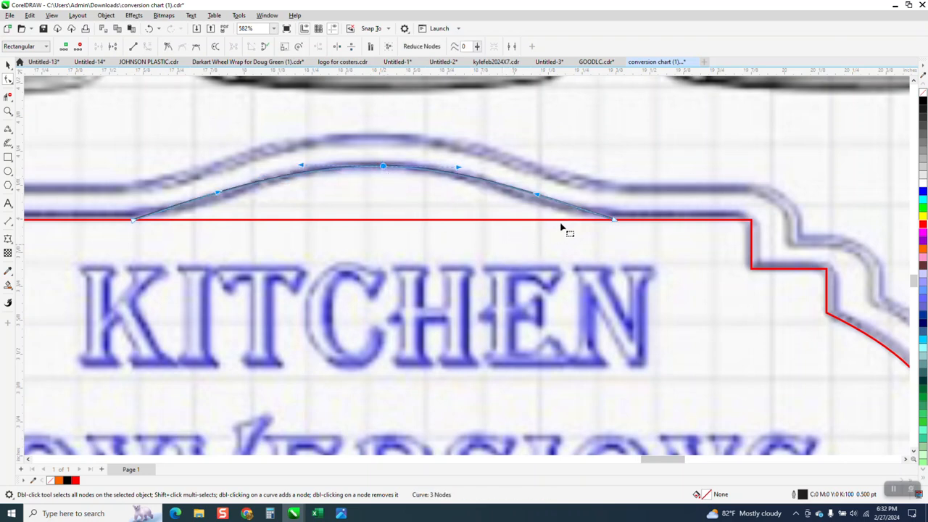
{"action": "left_click_drag", "start_coordinate": [537, 194], "coordinate": [538, 199]}
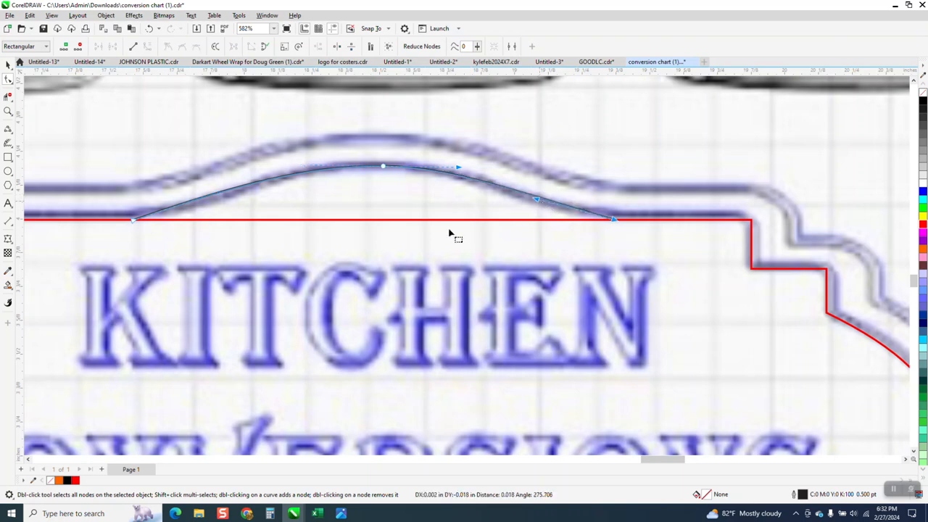
{"action": "left_click", "coordinate": [136, 220]}
{"action": "left_click_drag", "start_coordinate": [217, 194], "coordinate": [223, 200]}
{"action": "scroll", "coordinate": [333, 239], "scroll_direction": "down", "scroll_amount": 2}
{"action": "scroll", "coordinate": [321, 239], "scroll_direction": "down", "scroll_amount": 3}
{"action": "left_click", "coordinate": [8, 65]}
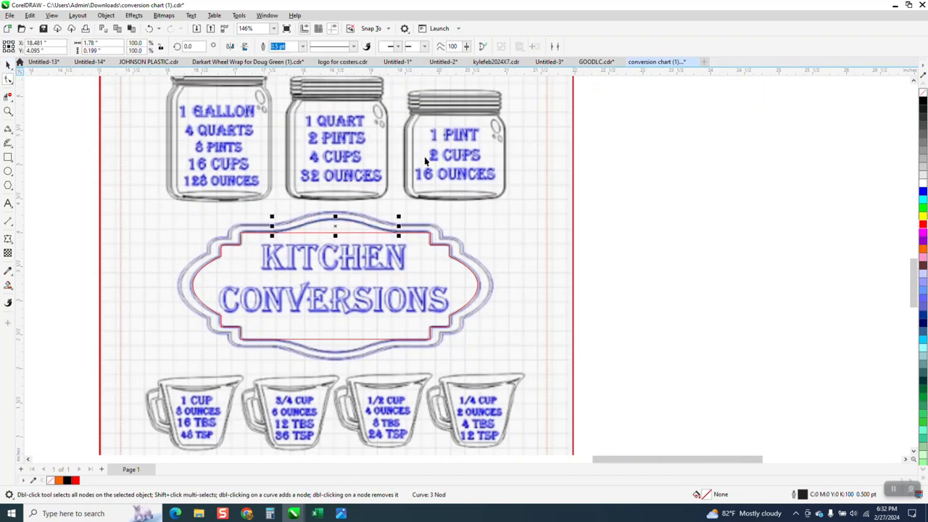
Set the nudge distance to 3 inches and shift the red outline together with its top arc 6 inches left, off the chart.
{"action": "left_click", "coordinate": [502, 182]}
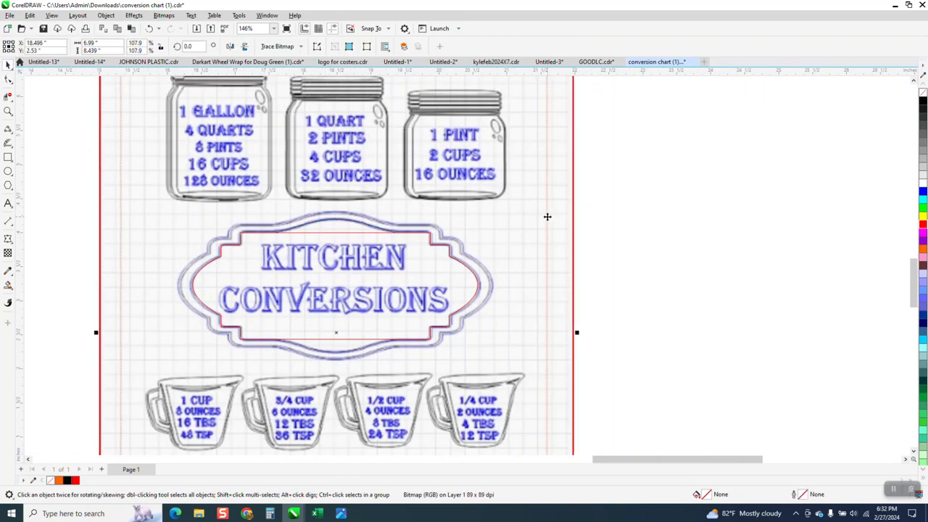
{"action": "left_click", "coordinate": [691, 221]}
{"action": "double_click", "coordinate": [335, 46]}
{"action": "type", "text": "3"}
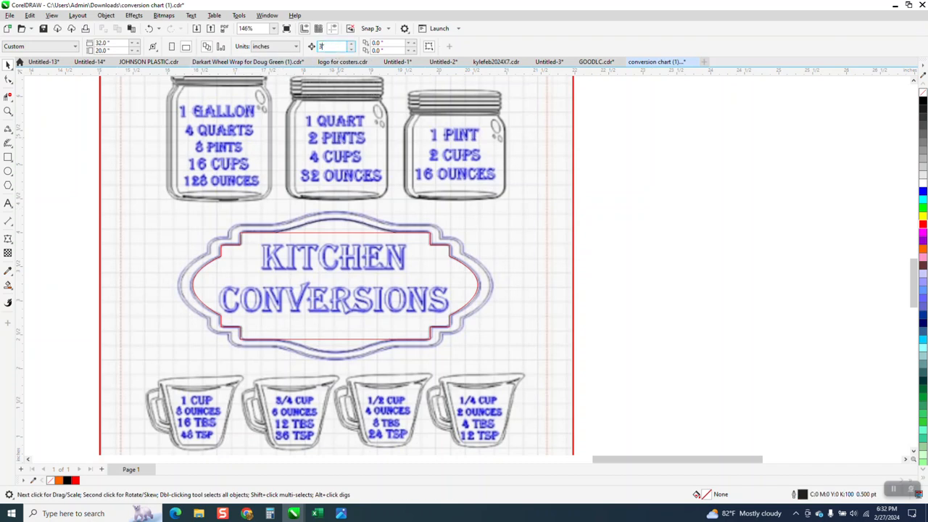
{"action": "left_click_drag", "start_coordinate": [468, 344], "coordinate": [531, 354]}
{"action": "key", "text": "Left"}
{"action": "scroll", "coordinate": [531, 355], "scroll_direction": "down", "scroll_amount": 2}
{"action": "scroll", "coordinate": [573, 358], "scroll_direction": "down", "scroll_amount": 2}
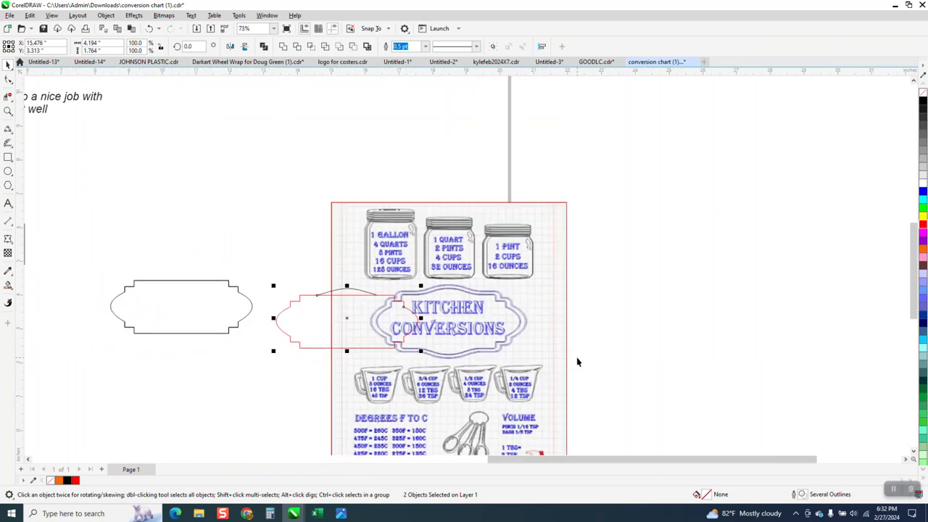
{"action": "key", "text": "Left"}
Delete the leftover black outline pieces beside the red outline.
{"action": "left_click", "coordinate": [201, 295]}
{"action": "key", "text": "Left"}
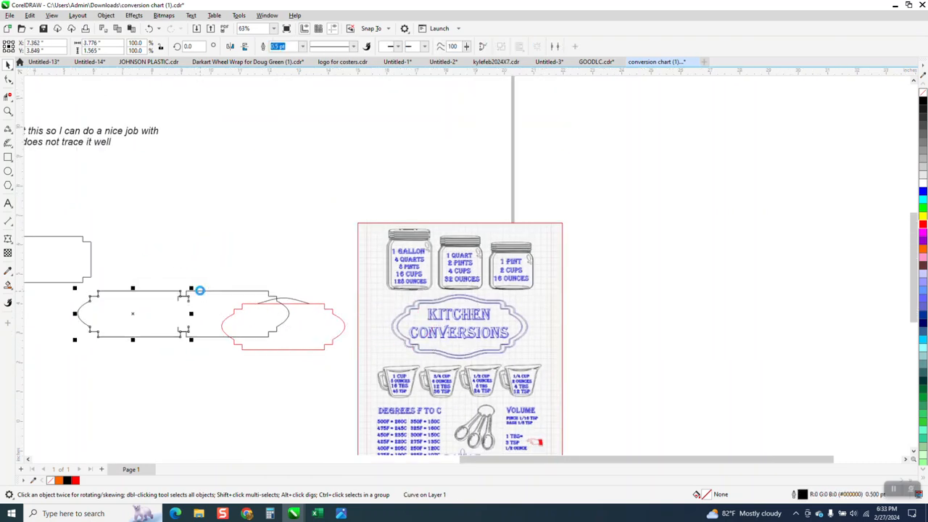
{"action": "key", "text": "Delete"}
{"action": "left_click", "coordinate": [208, 293]}
{"action": "key", "text": "Delete"}
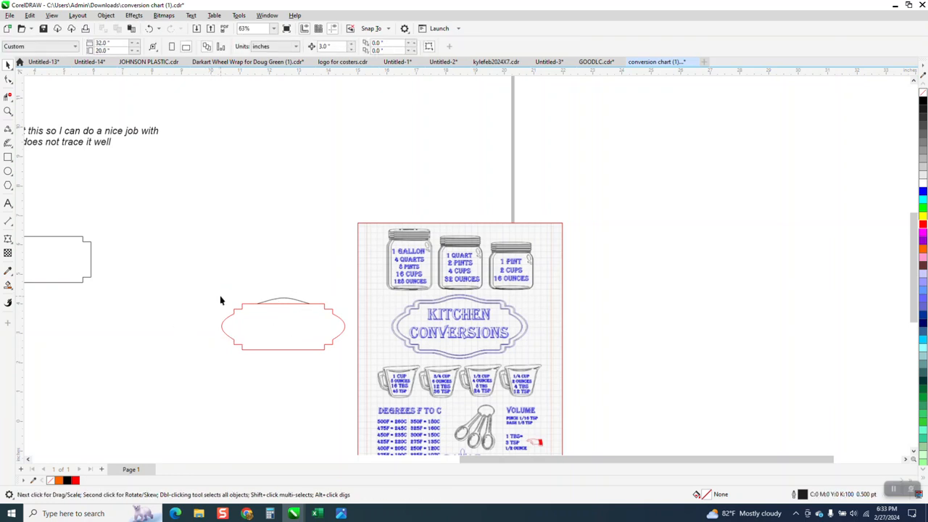
Try a 2-point line about 0.52 in long from the arc's left end to the red outline's upper-left corner, and undo it.
{"action": "left_click", "coordinate": [8, 111]}
{"action": "left_click_drag", "start_coordinate": [387, 372], "coordinate": [387, 372]}
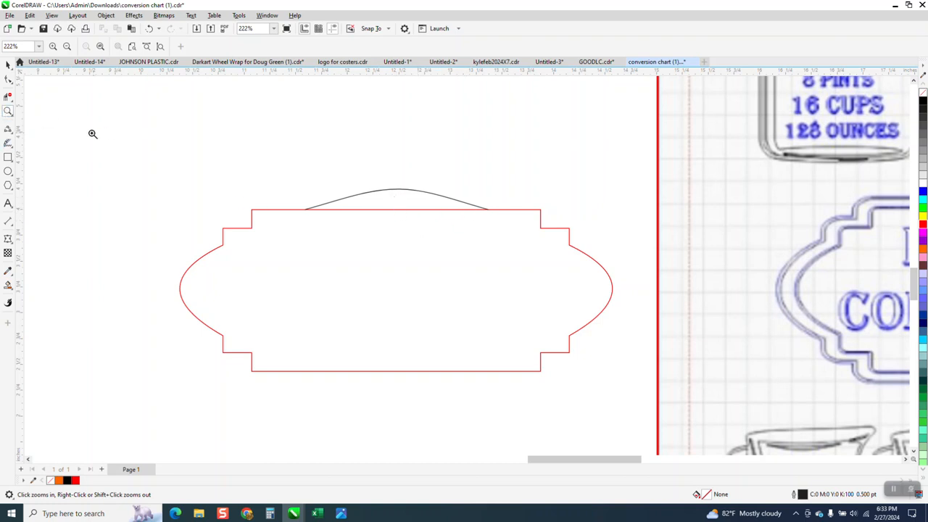
{"action": "left_click_drag", "start_coordinate": [617, 263], "coordinate": [617, 262]}
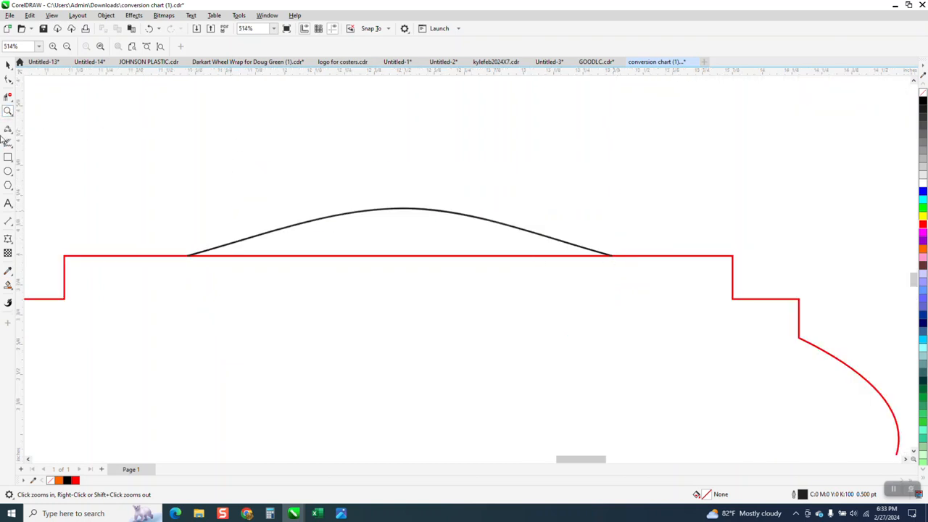
{"action": "left_click", "coordinate": [15, 135]}
{"action": "left_click", "coordinate": [14, 134]}
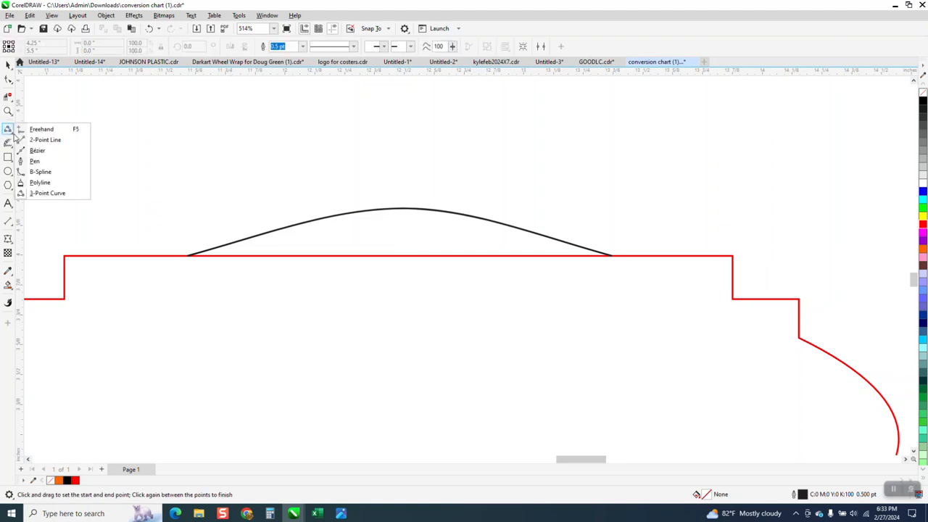
{"action": "left_click", "coordinate": [45, 140]}
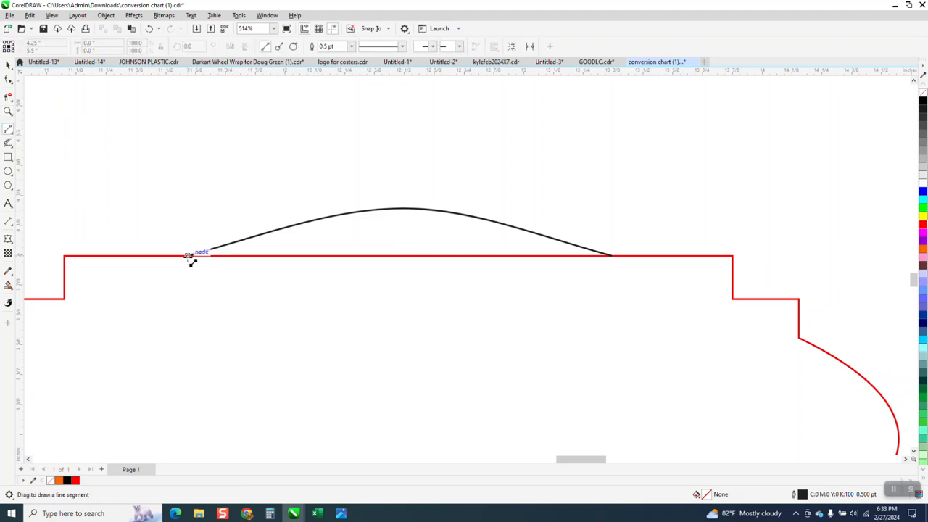
{"action": "left_click_drag", "start_coordinate": [181, 258], "coordinate": [65, 255]}
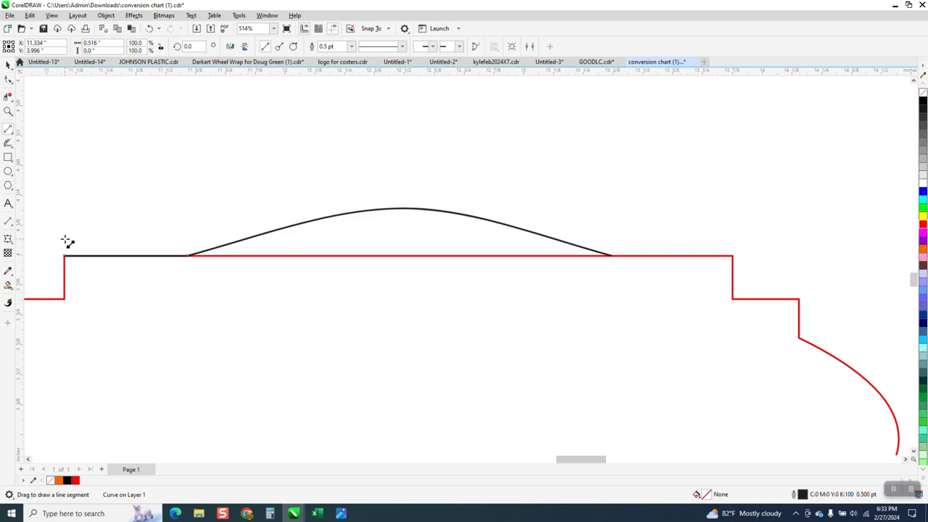
{"action": "left_click", "coordinate": [148, 28]}
Measure the top edge segments on both sides of the arc with horizontal dimensions, and delete the dimensions.
{"action": "left_click", "coordinate": [13, 226]}
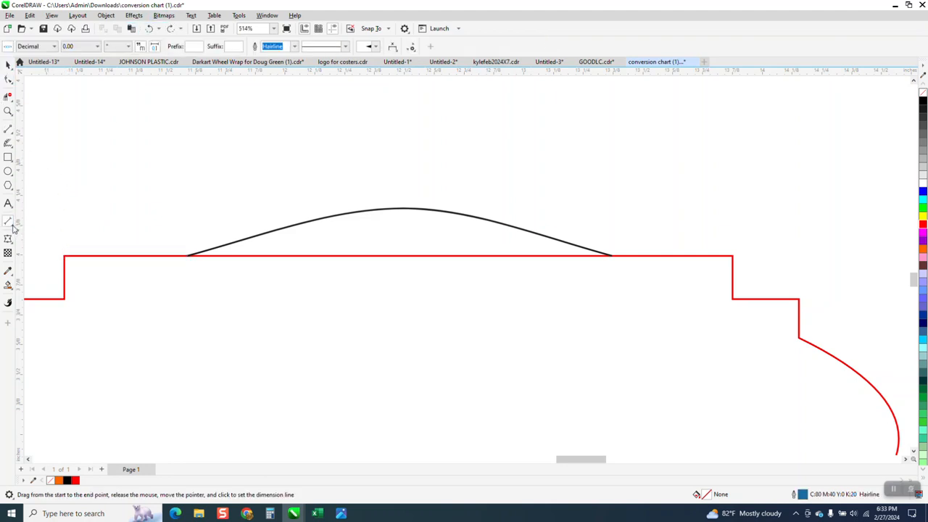
{"action": "left_click", "coordinate": [93, 230]}
{"action": "left_click_drag", "start_coordinate": [188, 257], "coordinate": [65, 256]}
{"action": "left_click", "coordinate": [161, 229]}
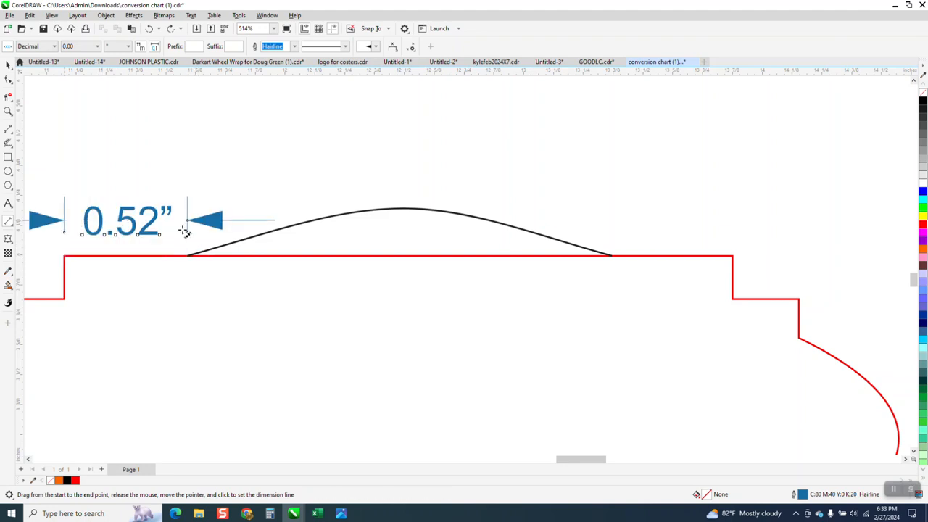
{"action": "left_click_drag", "start_coordinate": [731, 256], "coordinate": [613, 256]}
{"action": "left_click", "coordinate": [605, 221]}
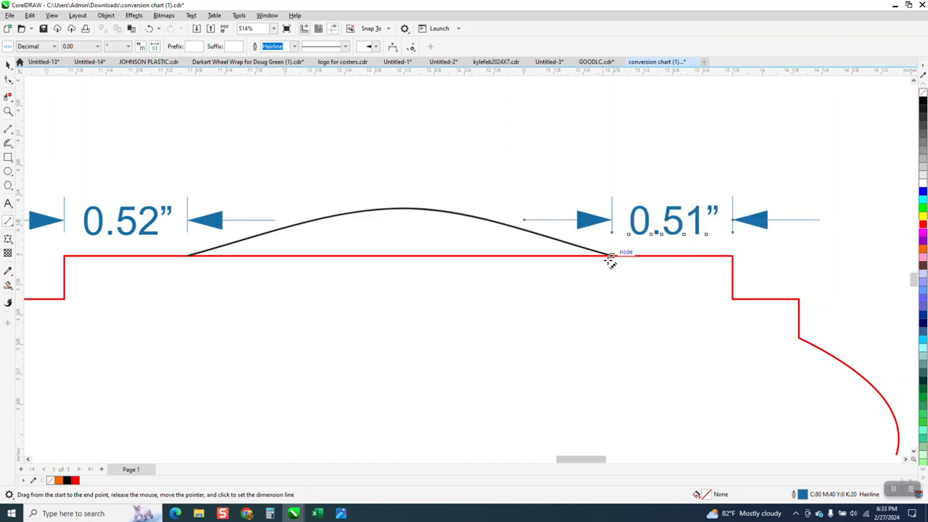
{"action": "key", "text": "space"}
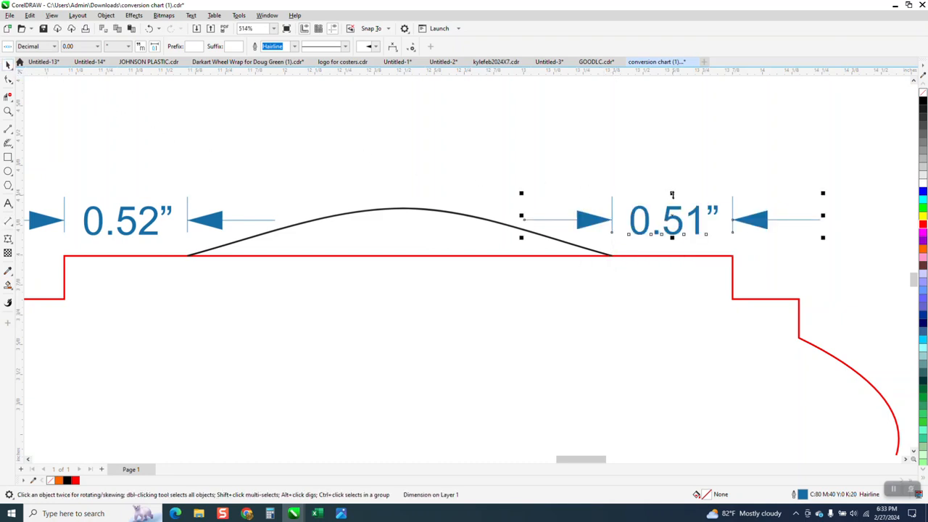
{"action": "key", "text": "XF86Calculator"}
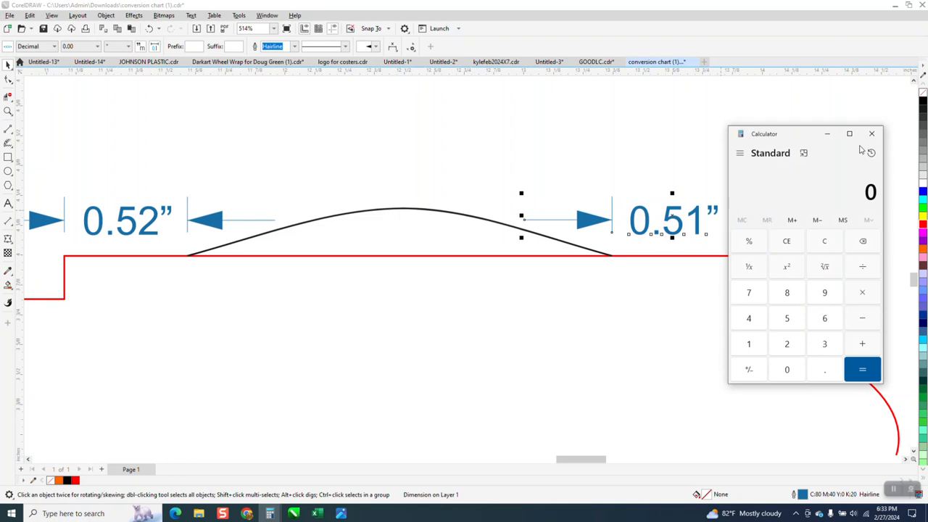
{"action": "left_click", "coordinate": [871, 136]}
{"action": "key", "text": "Delete"}
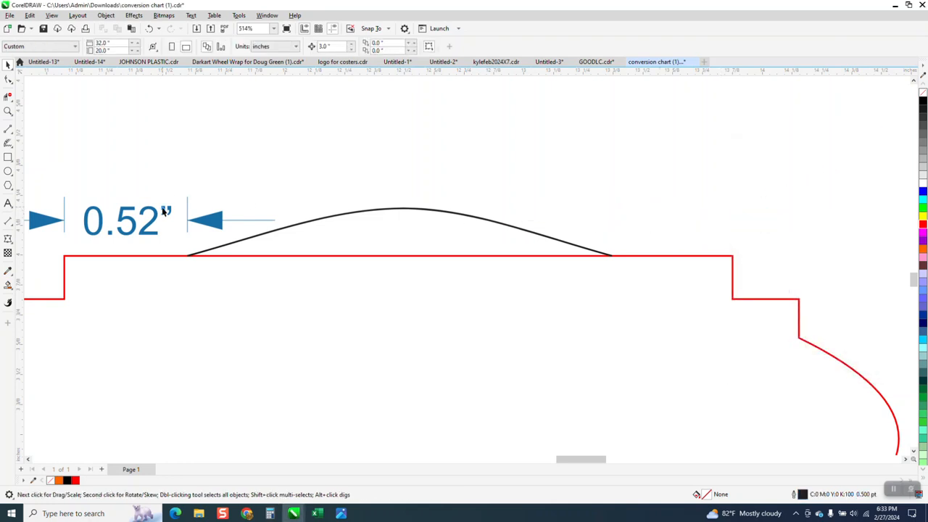
Group the red outline with its top arc and center the group on the page.
{"action": "scroll", "coordinate": [372, 236], "scroll_direction": "down", "scroll_amount": 3}
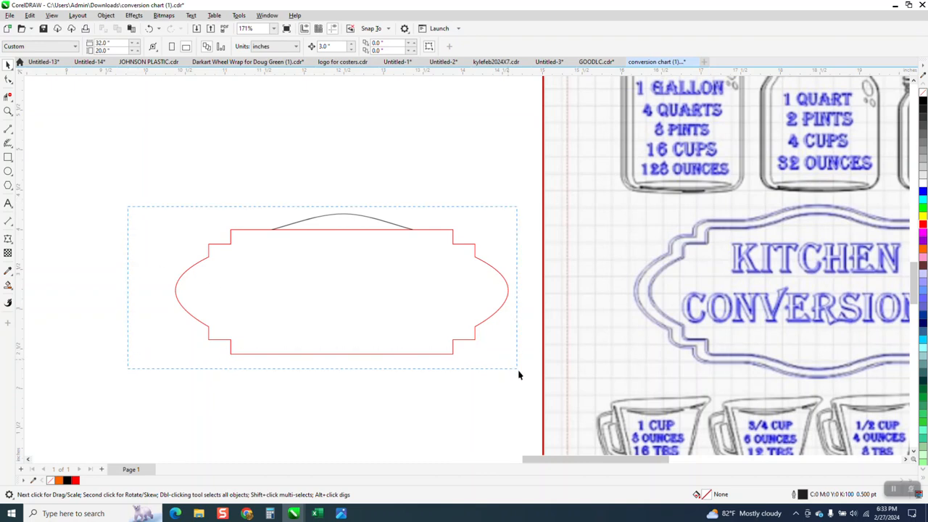
{"action": "left_click_drag", "start_coordinate": [518, 373], "coordinate": [526, 378]}
{"action": "key", "text": "ctrl+g"}
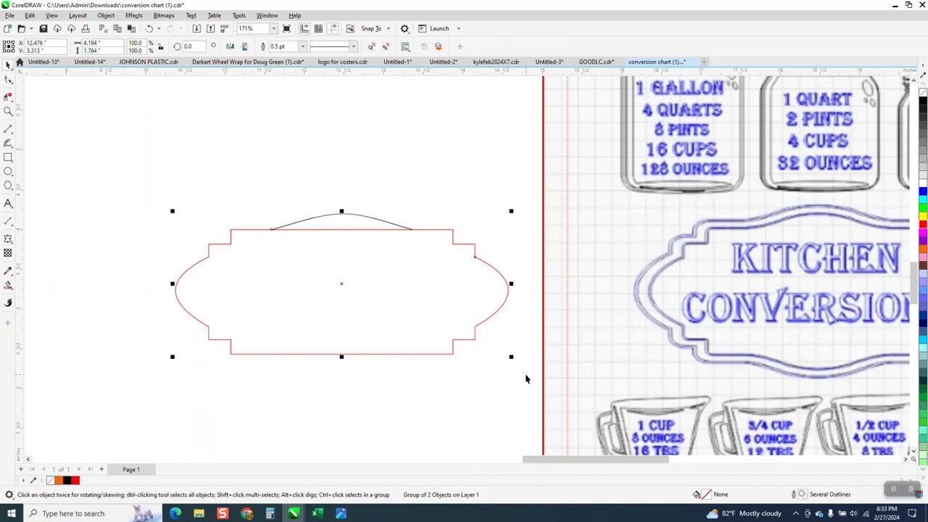
{"action": "key", "text": "p"}
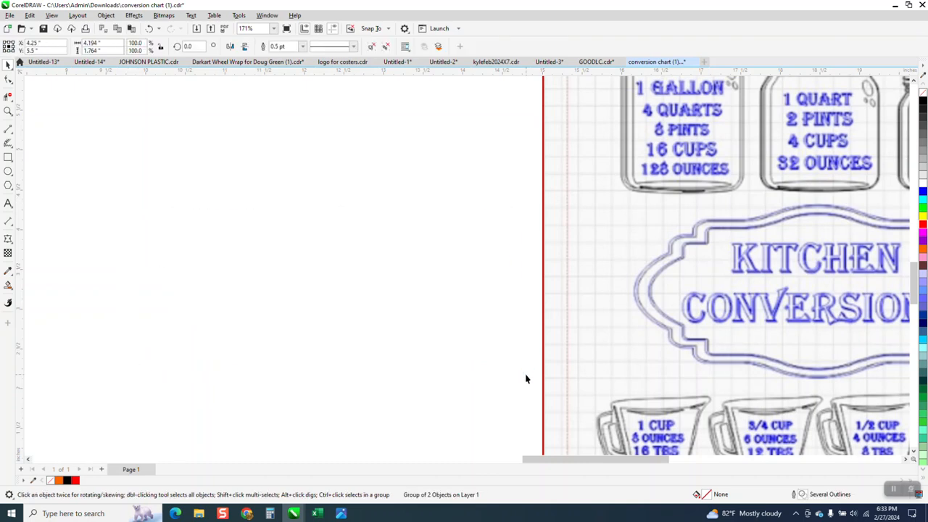
Delete the leftover black notched outline beneath the grouped red frame, keeping the group centered on the page.
{"action": "scroll", "coordinate": [476, 362], "scroll_direction": "down", "scroll_amount": 4}
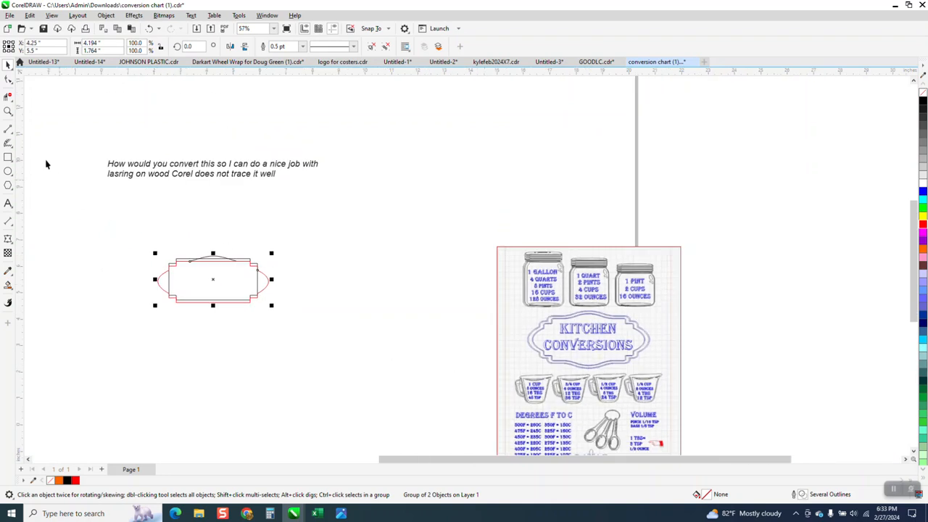
{"action": "left_click", "coordinate": [8, 111]}
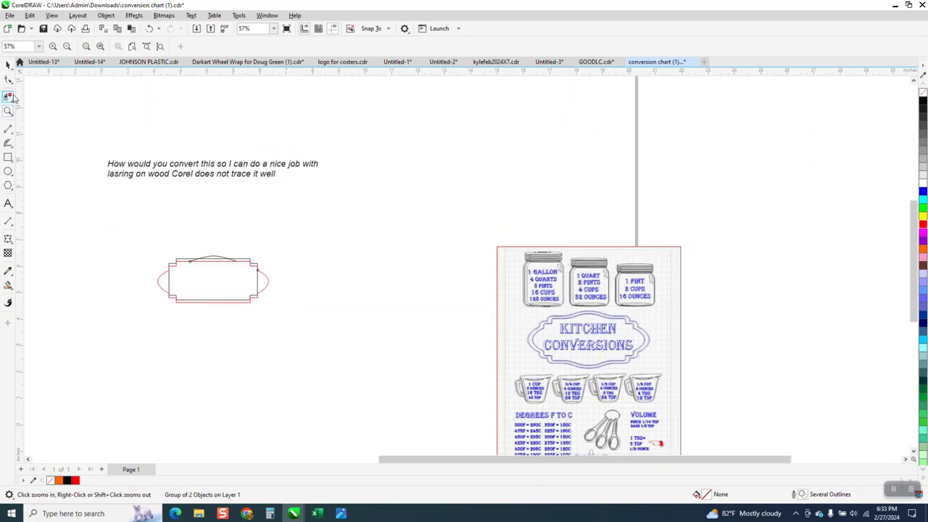
{"action": "left_click", "coordinate": [8, 64]}
{"action": "left_click_drag", "start_coordinate": [207, 269], "coordinate": [364, 345]}
{"action": "left_click_drag", "start_coordinate": [135, 249], "coordinate": [205, 277]}
{"action": "key", "text": "Delete"}
{"action": "left_click", "coordinate": [332, 322]}
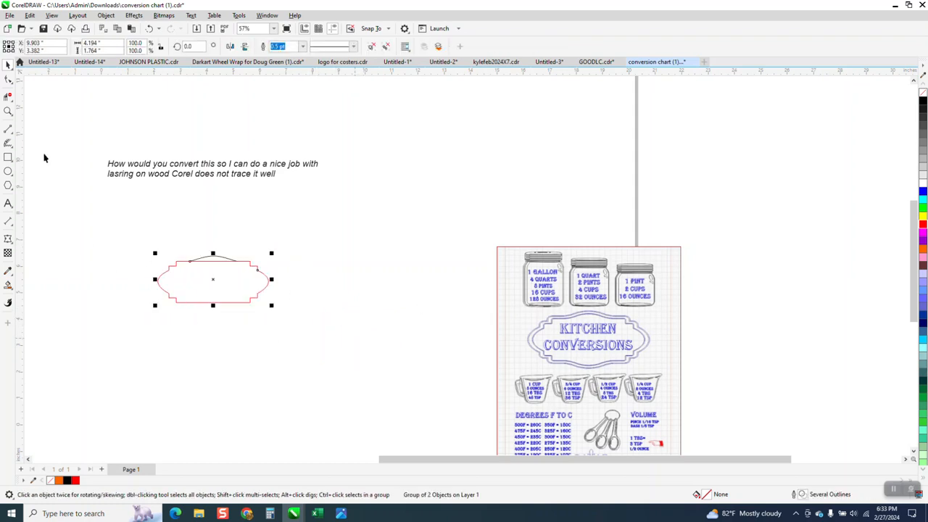
Draw a vertical 2-point line about 2.76 in long, center it on the page, and cut away the frame and arc segments right of it.
{"action": "left_click", "coordinate": [8, 111]}
{"action": "left_click_drag", "start_coordinate": [128, 236], "coordinate": [353, 316]}
{"action": "left_click", "coordinate": [8, 128]}
{"action": "left_click_drag", "start_coordinate": [84, 145], "coordinate": [89, 429]}
{"action": "key", "text": "p"}
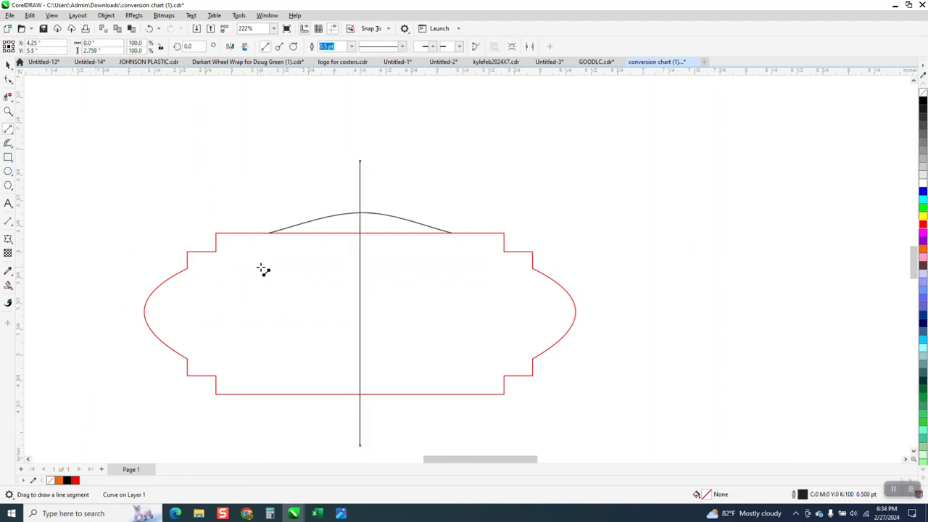
{"action": "left_click", "coordinate": [8, 96]}
{"action": "left_click_drag", "start_coordinate": [381, 208], "coordinate": [582, 397]}
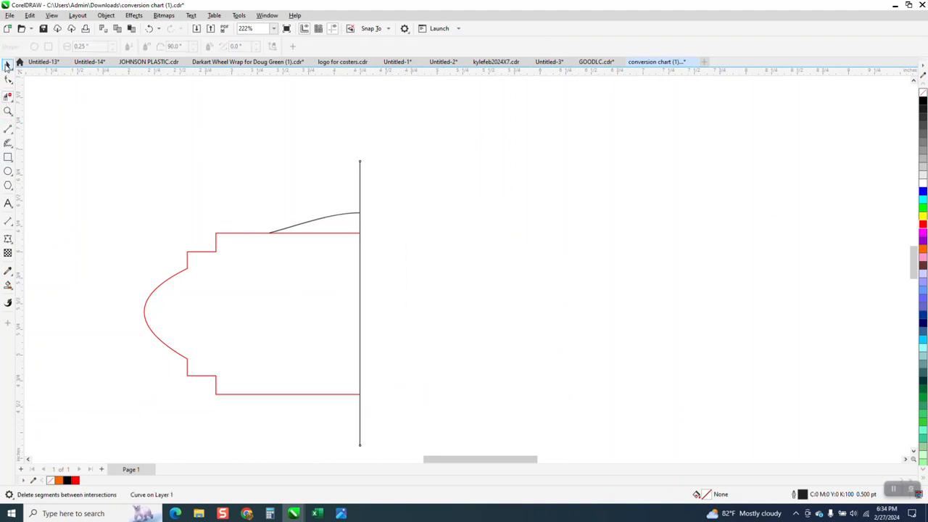
Delete the vertical center line and mirror a copy of the remaining left half across to complete the frame.
{"action": "left_click", "coordinate": [8, 63]}
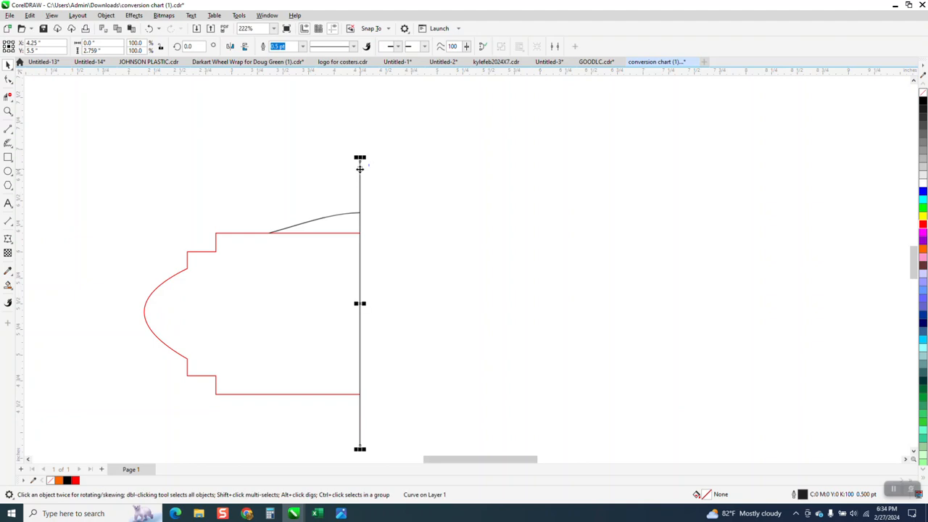
{"action": "key", "text": "Delete"}
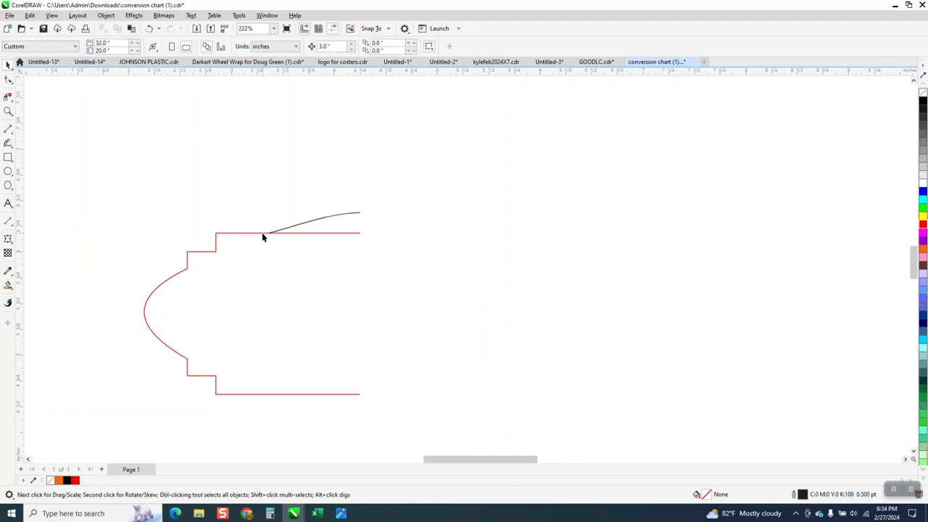
{"action": "left_click", "coordinate": [265, 234]}
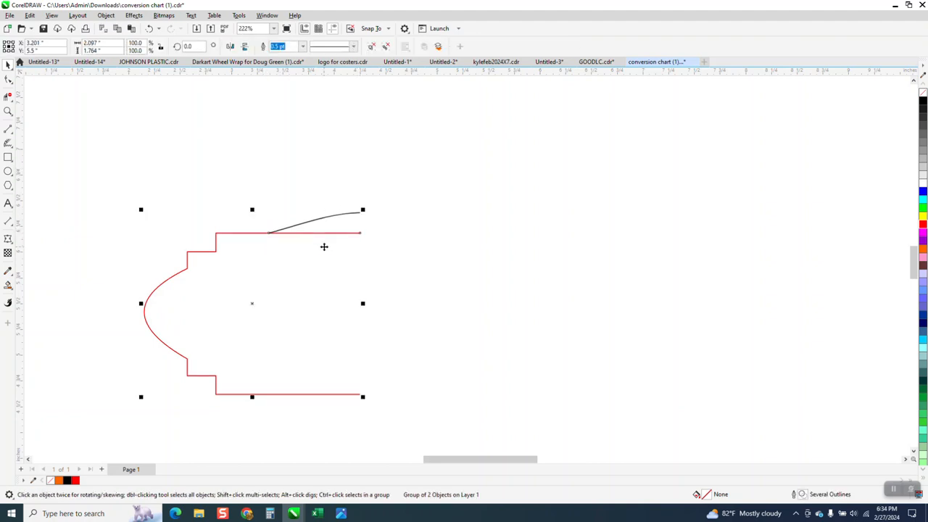
{"action": "left_click_drag", "start_coordinate": [142, 305], "coordinate": [383, 305]}
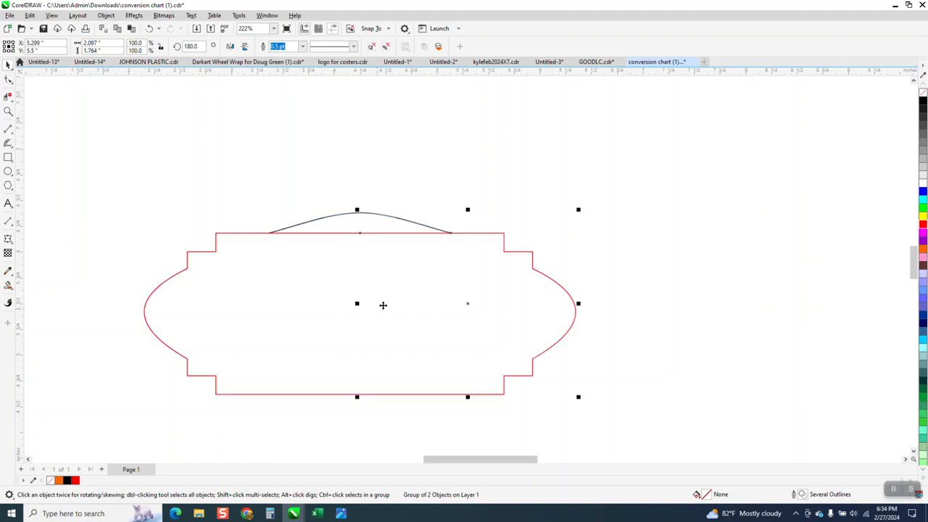
Measure the top edge between each end of the arc and its nearest corner with horizontal dimensions, and remove both dimensions.
{"action": "left_click", "coordinate": [8, 112]}
{"action": "left_click_drag", "start_coordinate": [212, 197], "coordinate": [634, 296]}
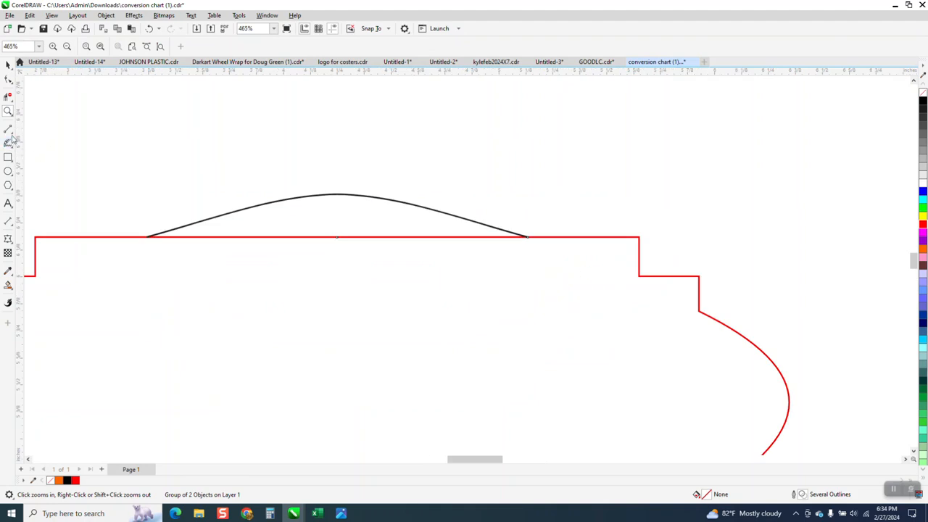
{"action": "left_click", "coordinate": [10, 222]}
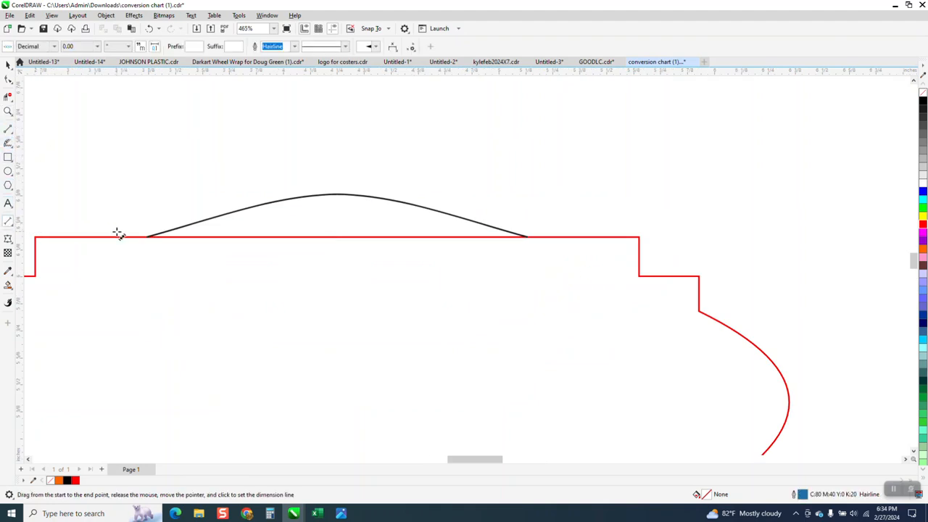
{"action": "left_click_drag", "start_coordinate": [47, 235], "coordinate": [35, 236]}
{"action": "left_click", "coordinate": [193, 216]}
{"action": "left_click_drag", "start_coordinate": [639, 236], "coordinate": [528, 237]}
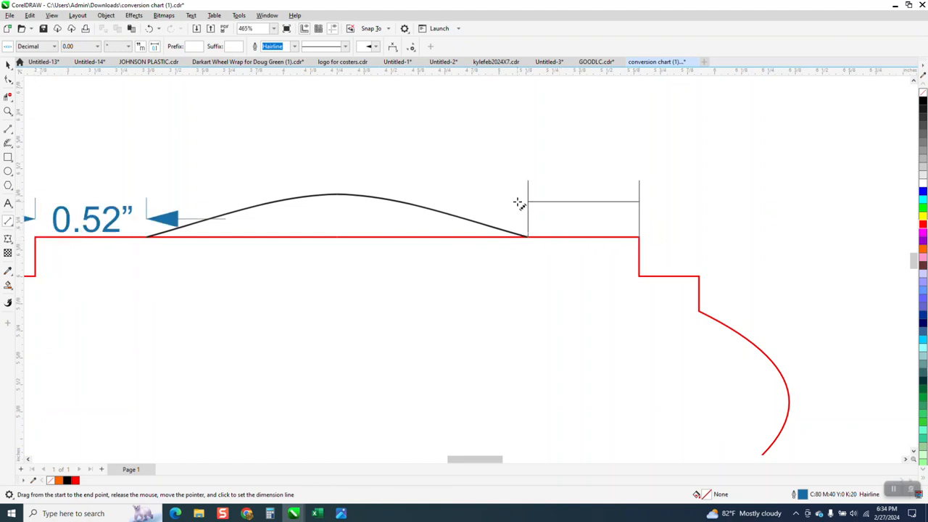
{"action": "left_click", "coordinate": [517, 200]}
{"action": "key", "text": "space"}
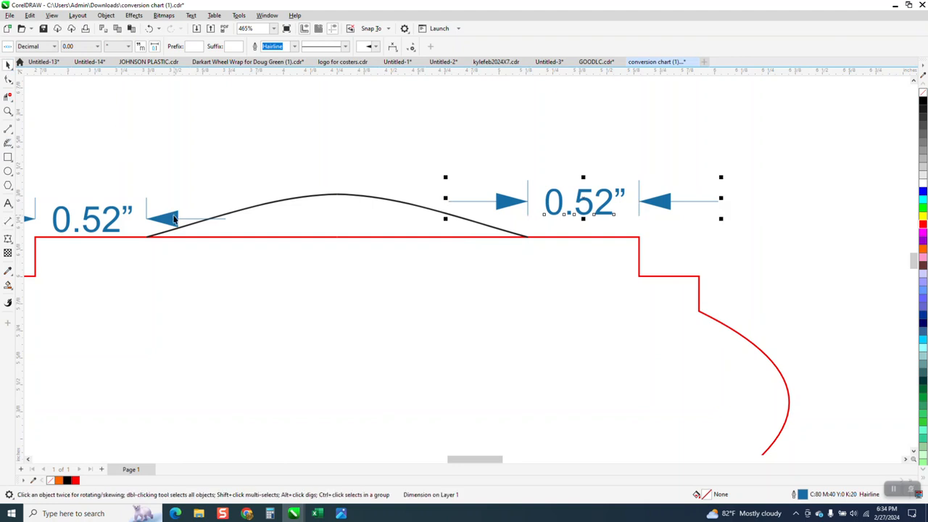
{"action": "key", "text": "Escape"}
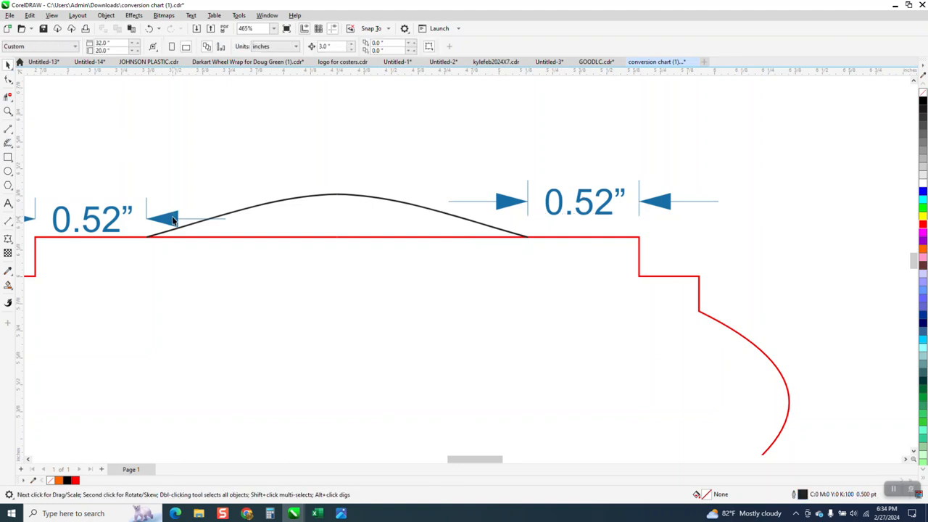
{"action": "left_click", "coordinate": [563, 206]}
{"action": "key", "text": "Delete"}
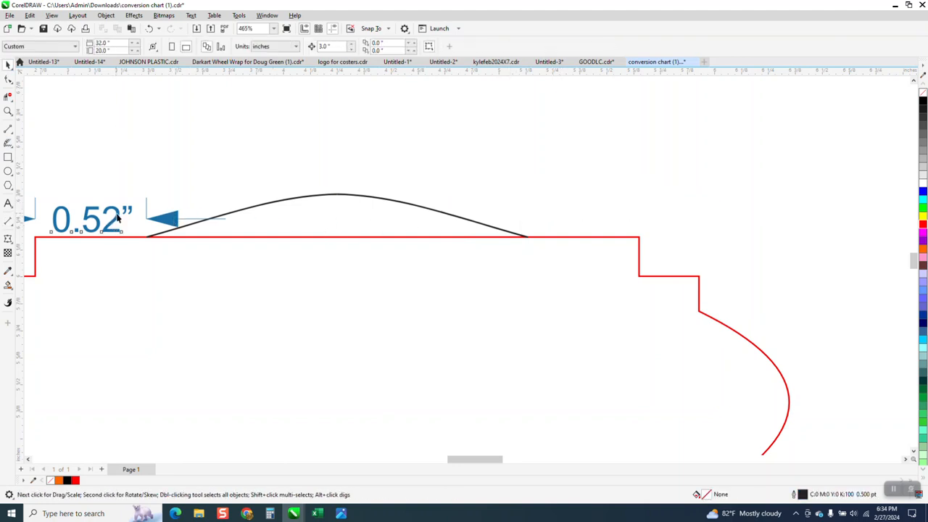
{"action": "left_click", "coordinate": [116, 217]}
{"action": "key", "text": "Delete"}
Delete the straight red top-edge segment beneath the arc with the Virtual Segment Delete tool.
{"action": "scroll", "coordinate": [326, 211], "scroll_direction": "down", "scroll_amount": 2}
{"action": "scroll", "coordinate": [424, 217], "scroll_direction": "down", "scroll_amount": 1}
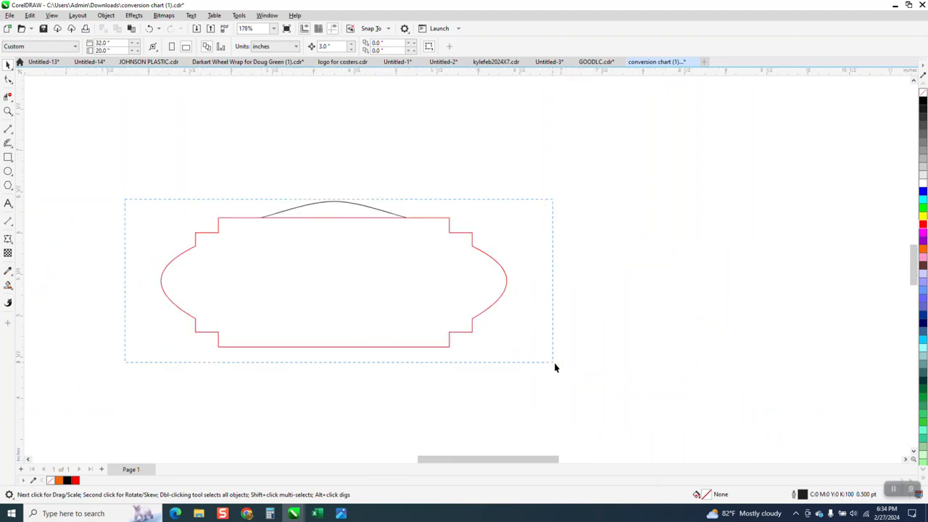
{"action": "left_click_drag", "start_coordinate": [552, 361], "coordinate": [553, 363]}
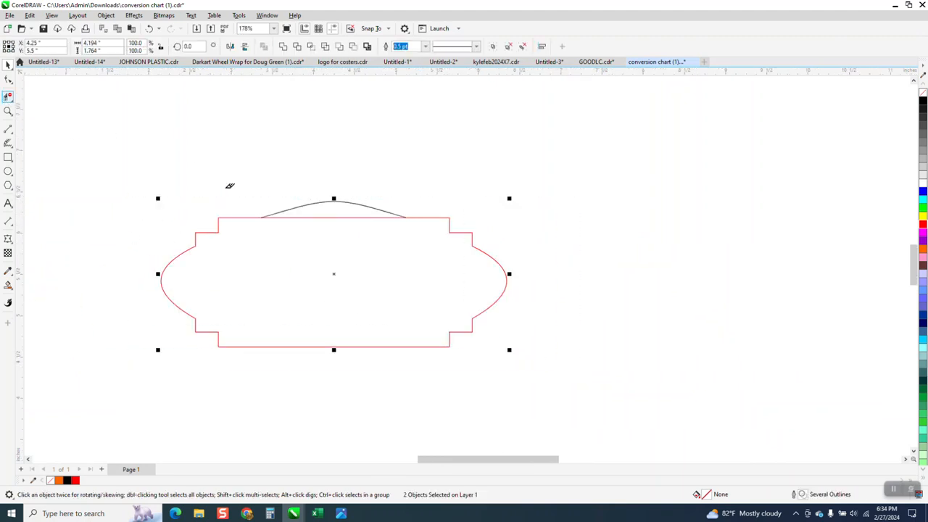
{"action": "left_click", "coordinate": [335, 217]}
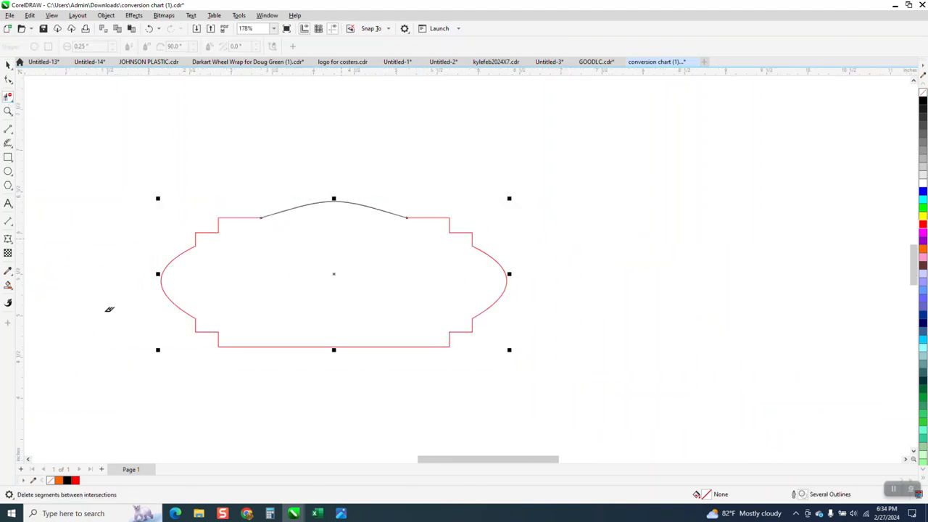
Smart Fill the frame's interior in orange, move the filled shape 6 in to the right, and delete the original outline pieces.
{"action": "left_click", "coordinate": [8, 287]}
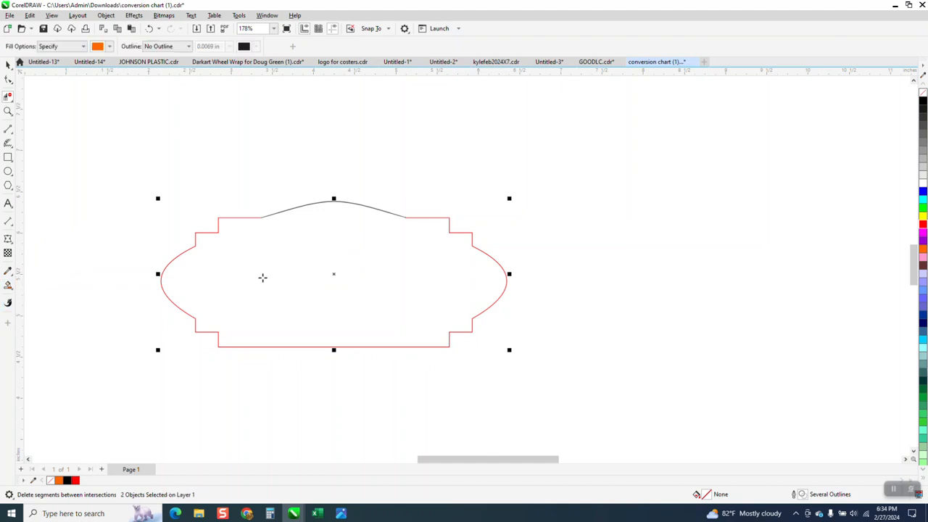
{"action": "left_click", "coordinate": [300, 269]}
{"action": "left_click", "coordinate": [9, 64]}
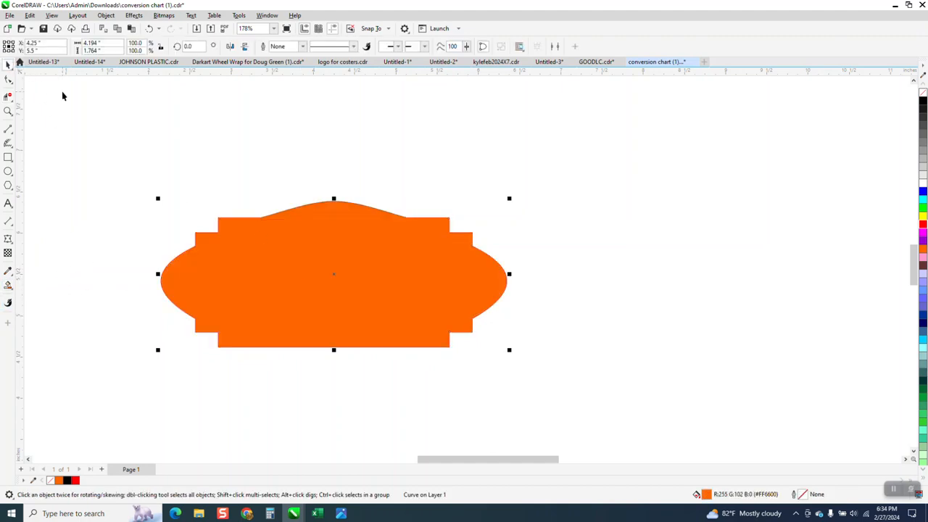
{"action": "key", "text": "Right"}
{"action": "key", "text": "Right"}
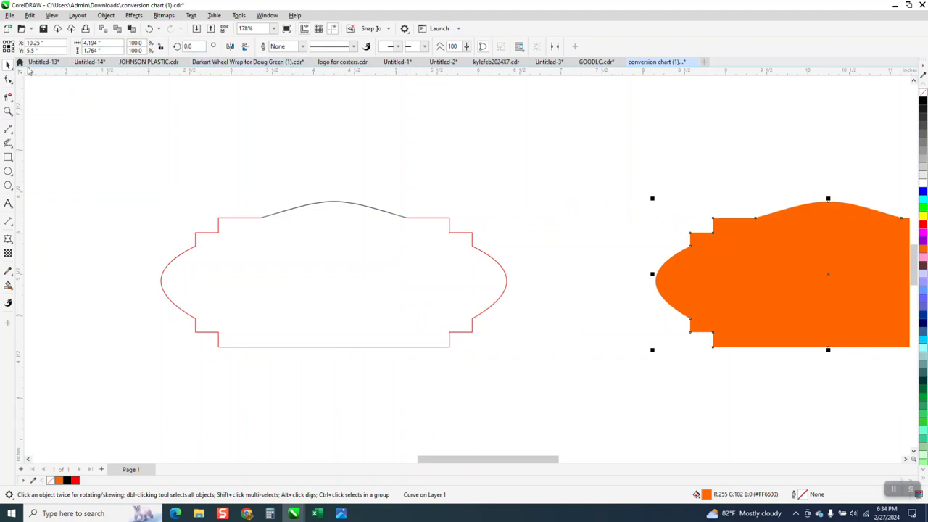
{"action": "left_click_drag", "start_coordinate": [102, 157], "coordinate": [529, 366]}
{"action": "key", "text": "Delete"}
Move the orange shape back to its original place and replace its fill with a black 0.5 pt outline.
{"action": "left_click", "coordinate": [805, 273]}
{"action": "key", "text": "Left"}
{"action": "key", "text": "Left"}
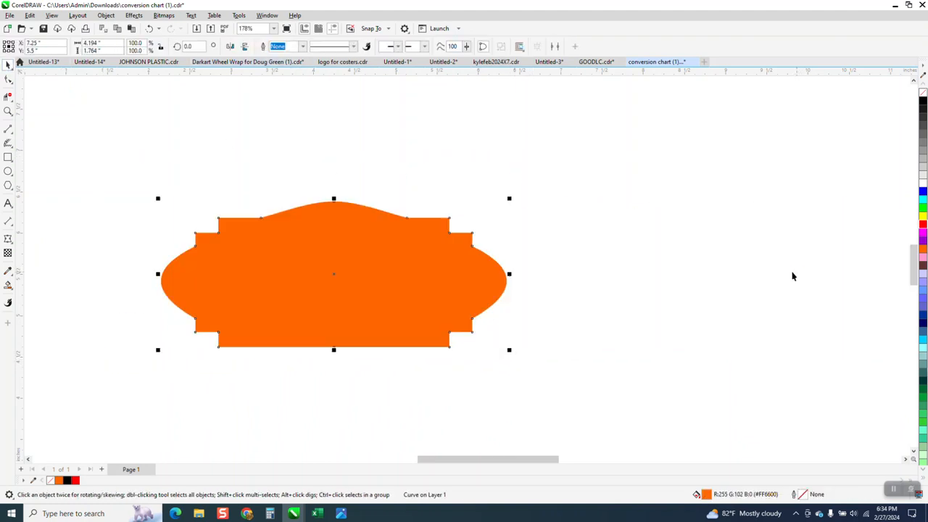
{"action": "left_click", "coordinate": [922, 93]}
{"action": "right_click", "coordinate": [922, 101]}
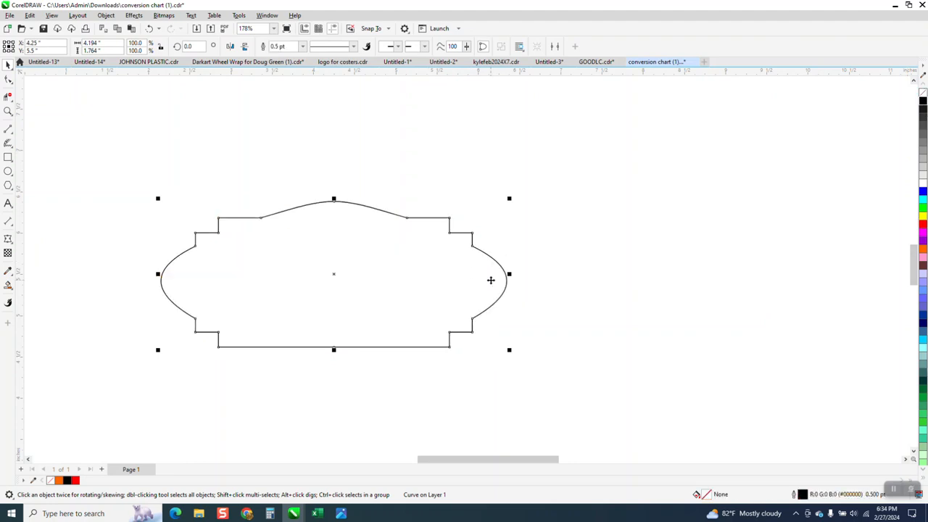
Mirror a copy of the frame vertically and move it down until its notched corners align with the original's.
{"action": "left_click", "coordinate": [245, 47]}
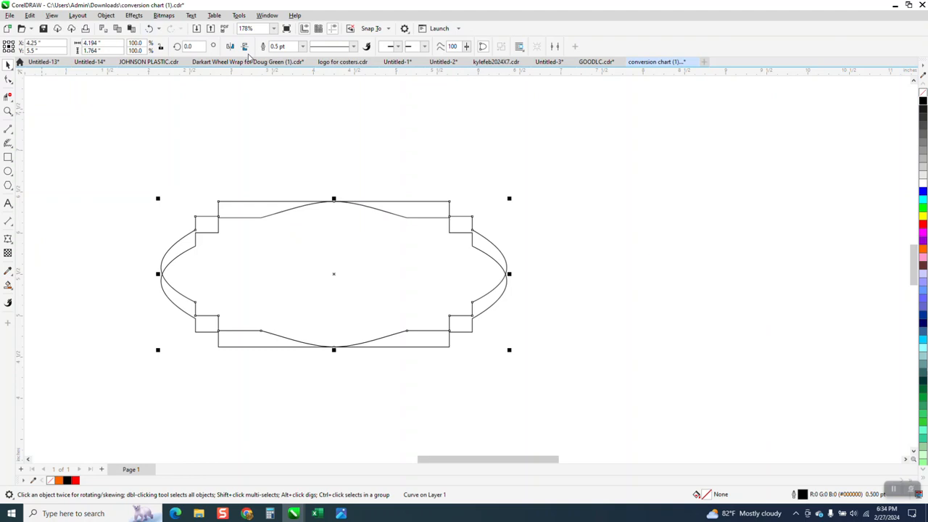
{"action": "mouse_move", "coordinate": [450, 202]}
{"action": "left_mouse_down"}
{"action": "mouse_move", "coordinate": [486, 326]}
{"action": "mouse_move", "coordinate": [478, 328]}
{"action": "mouse_move", "coordinate": [447, 265]}
{"action": "mouse_move", "coordinate": [449, 216]}
{"action": "left_mouse_up"}
{"action": "scroll", "coordinate": [399, 243], "scroll_direction": "down", "scroll_amount": 1}
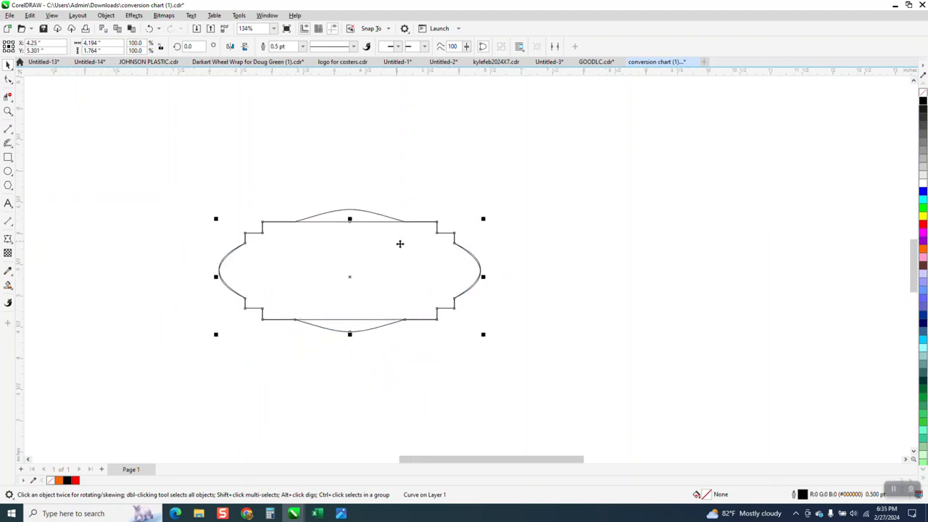
Draw a rectangle about 7.3 by 3.17 in around the overlapping frames and Smart Fill the area between them in orange.
{"action": "left_click", "coordinate": [8, 158]}
{"action": "left_click_drag", "start_coordinate": [177, 187], "coordinate": [635, 386]}
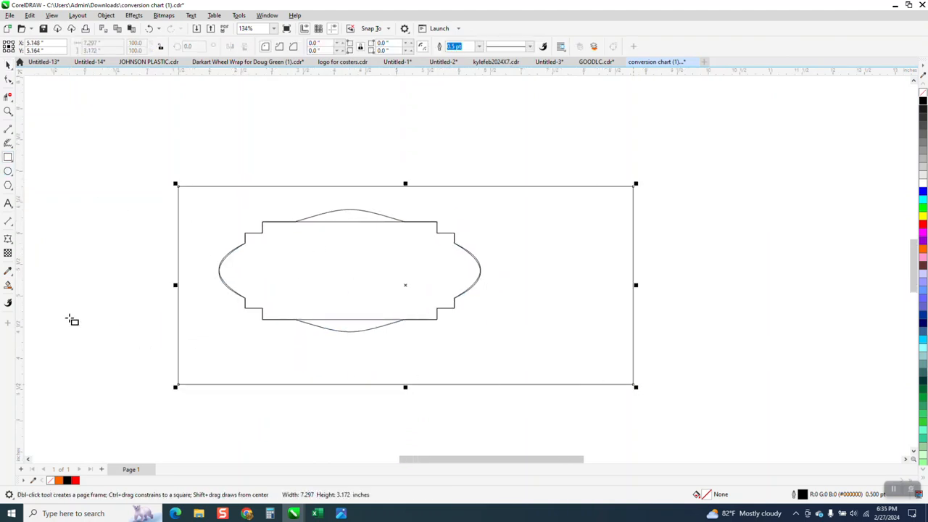
{"action": "left_click", "coordinate": [8, 284]}
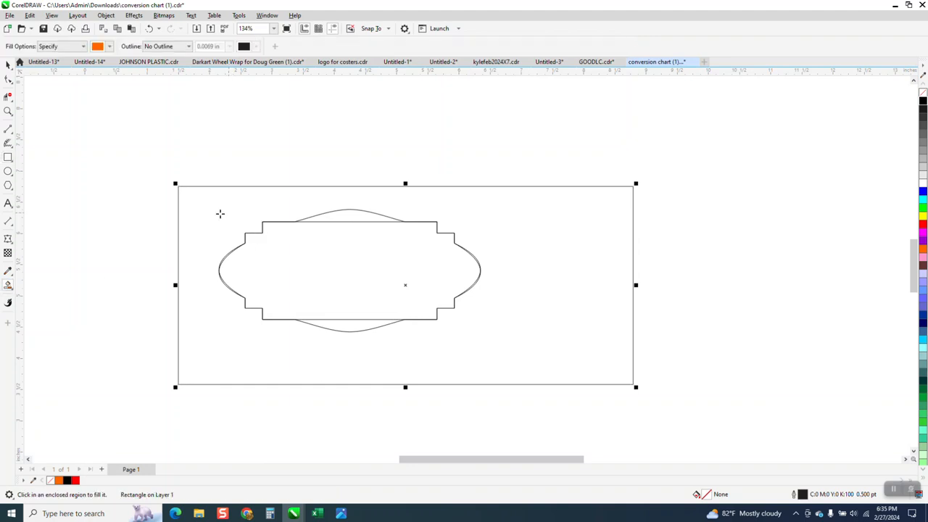
{"action": "left_click", "coordinate": [8, 111]}
{"action": "left_click_drag", "start_coordinate": [207, 215], "coordinate": [577, 324]}
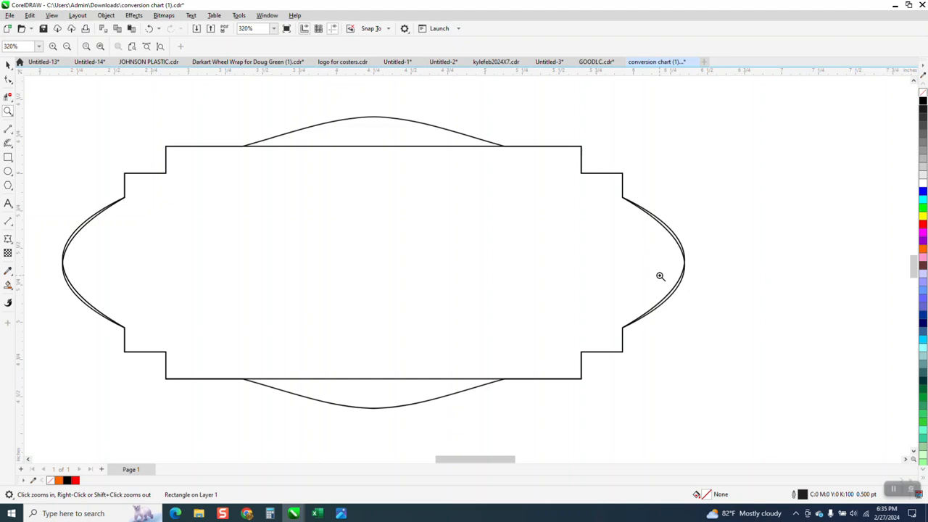
{"action": "scroll", "coordinate": [653, 276], "scroll_direction": "down", "scroll_amount": 2}
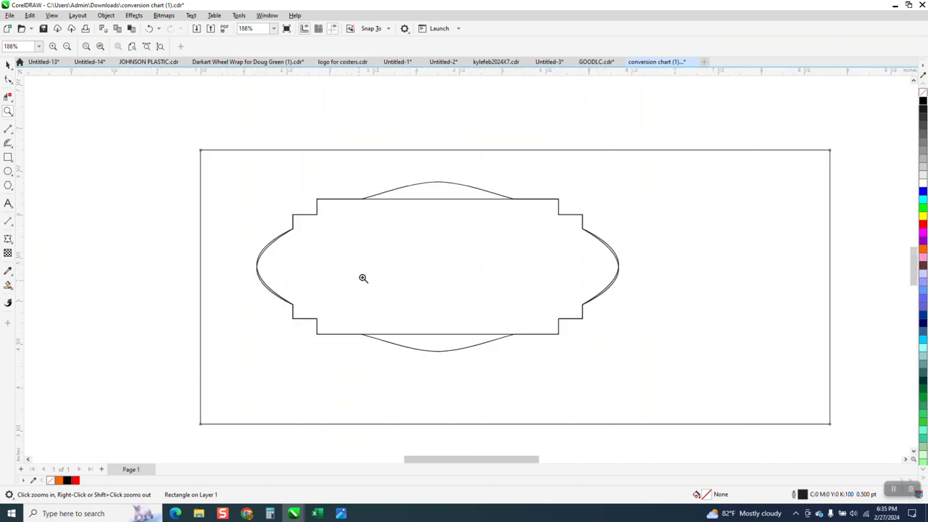
{"action": "left_click", "coordinate": [8, 284]}
{"action": "left_click", "coordinate": [236, 194]}
{"action": "scroll", "coordinate": [184, 188], "scroll_direction": "down", "scroll_amount": 3}
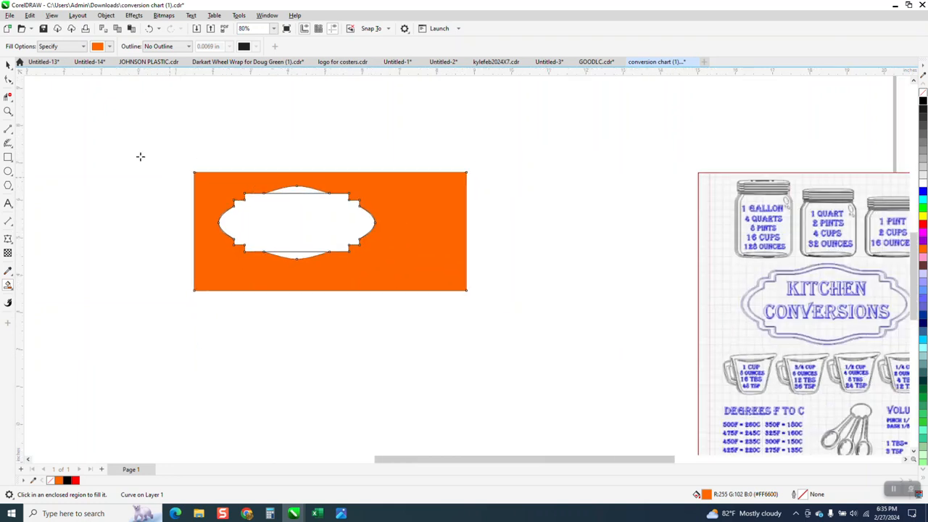
Move the orange surround below the outlines and Smart Fill its frame-shaped opening in orange.
{"action": "left_click", "coordinate": [8, 65]}
{"action": "left_click_drag", "start_coordinate": [383, 187], "coordinate": [507, 330]}
{"action": "left_click", "coordinate": [427, 356]}
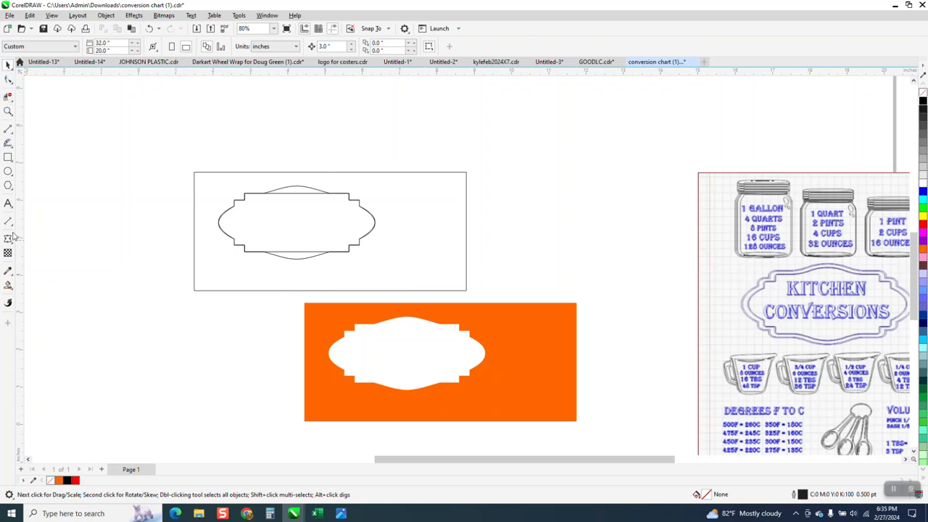
{"action": "left_click", "coordinate": [8, 286]}
{"action": "left_click", "coordinate": [385, 374]}
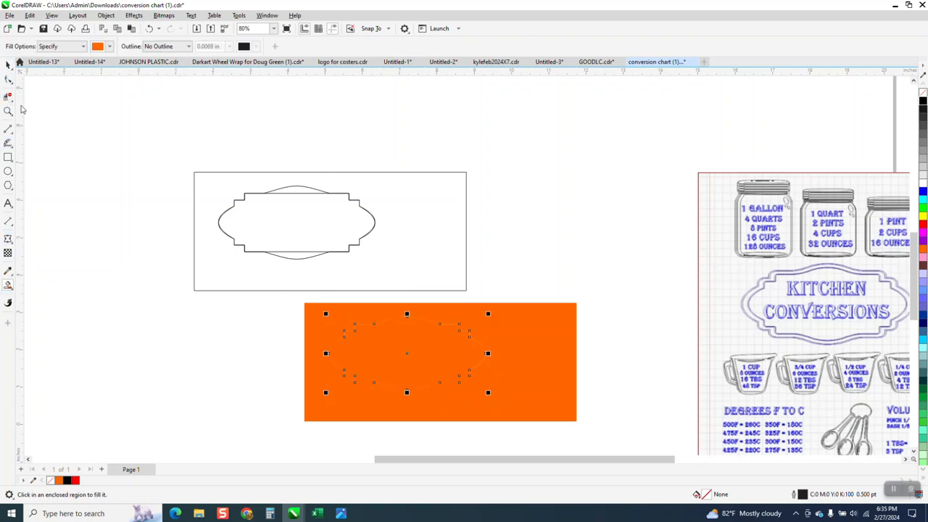
Move the filled frame shape out above the orange surround and replace its fill with a red outline.
{"action": "left_click", "coordinate": [8, 63]}
{"action": "left_click_drag", "start_coordinate": [447, 337], "coordinate": [536, 201]}
{"action": "left_click", "coordinate": [922, 93]}
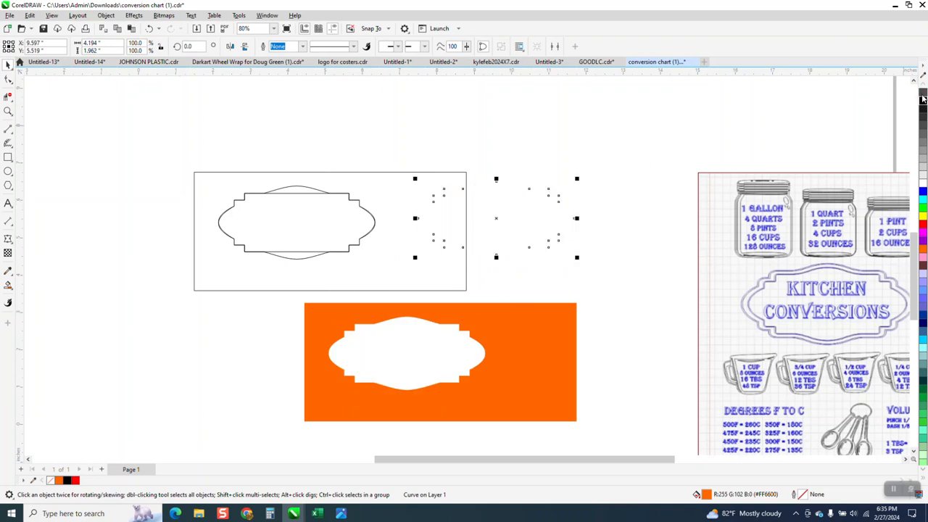
{"action": "right_click", "coordinate": [923, 226]}
Delete the overlapping black frames and their enclosing rectangle, and center the red frame on the page.
{"action": "left_click_drag", "start_coordinate": [186, 173], "coordinate": [382, 259]}
{"action": "key", "text": "Delete"}
{"action": "left_click", "coordinate": [366, 173]}
{"action": "key", "text": "Delete"}
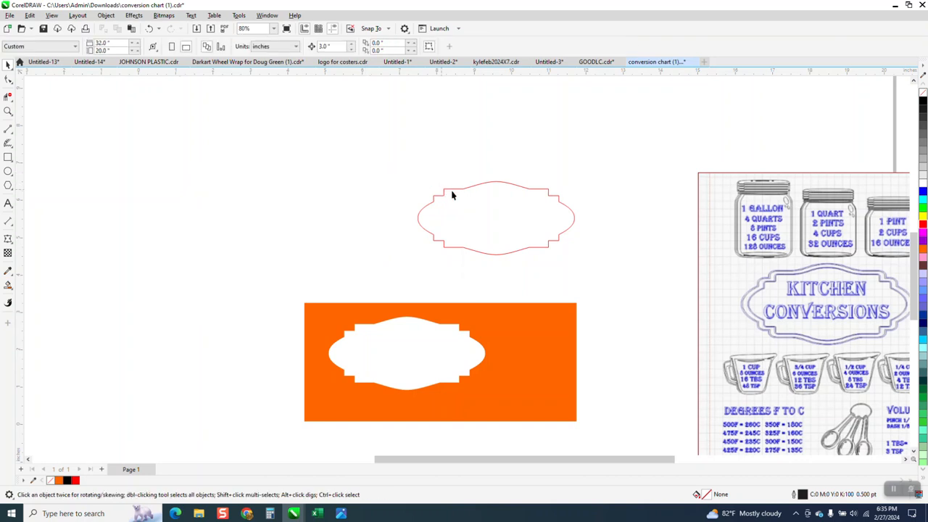
{"action": "left_click", "coordinate": [486, 203]}
{"action": "key", "text": "p"}
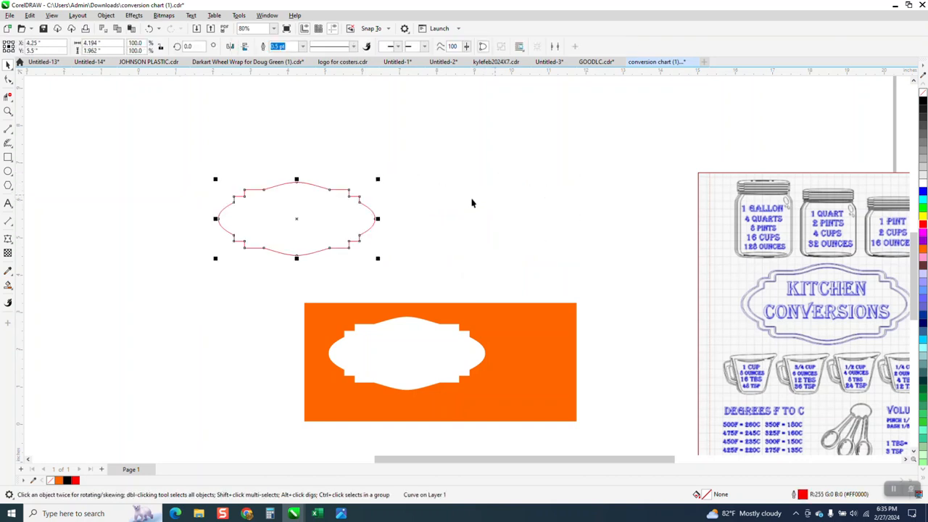
Mirror a black-outlined copy of the frame over the red original to check its symmetry, and delete the copy.
{"action": "left_click", "coordinate": [8, 111]}
{"action": "left_click_drag", "start_coordinate": [201, 184], "coordinate": [505, 295]}
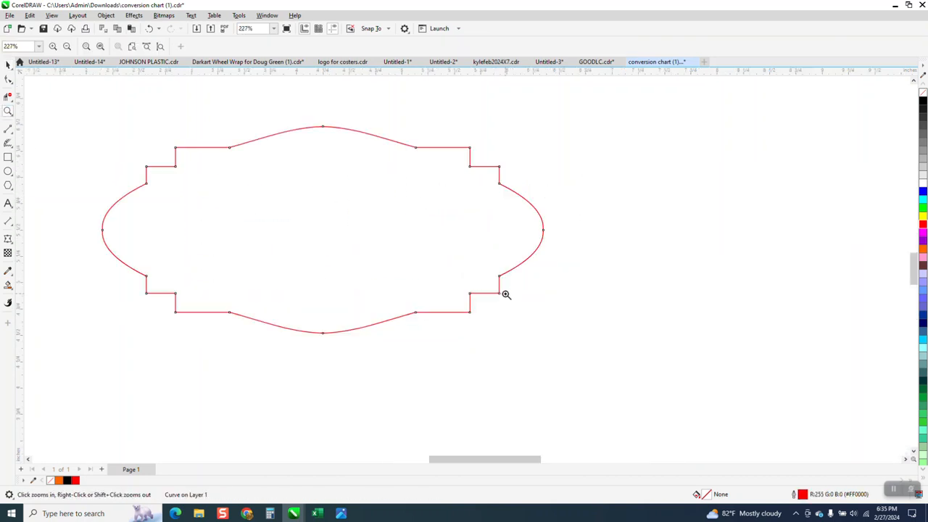
{"action": "left_click", "coordinate": [8, 65]}
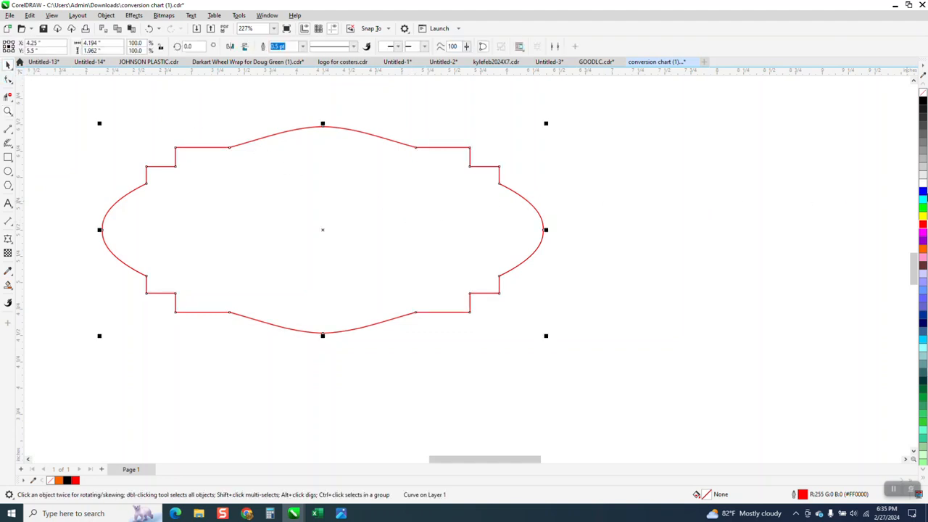
{"action": "right_click", "coordinate": [923, 107]}
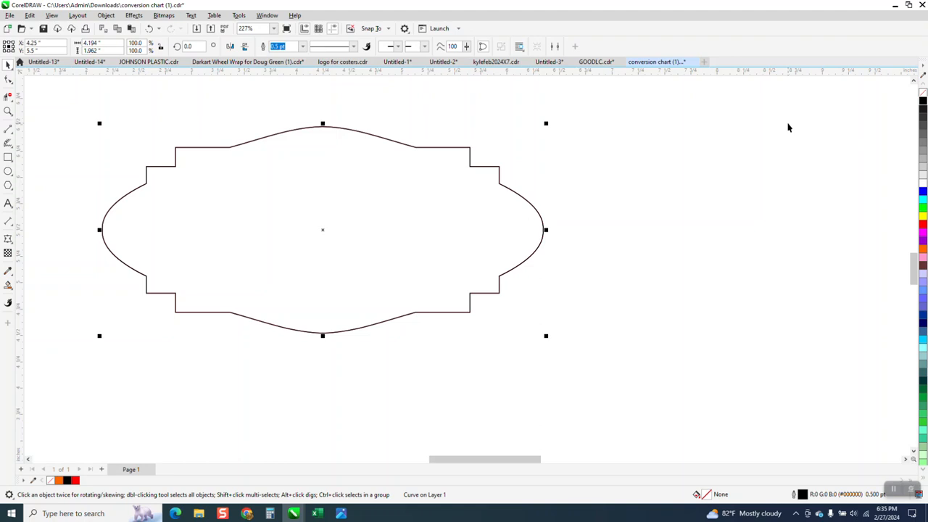
{"action": "left_click", "coordinate": [230, 47]}
{"action": "scroll", "coordinate": [324, 227], "scroll_direction": "down", "scroll_amount": 1}
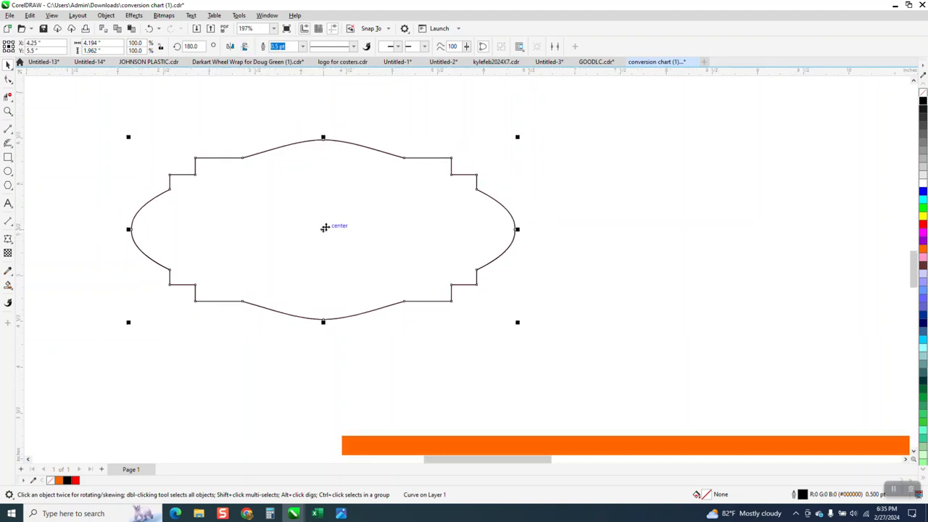
{"action": "left_click_drag", "start_coordinate": [324, 227], "coordinate": [400, 229]}
{"action": "key", "text": "Delete"}
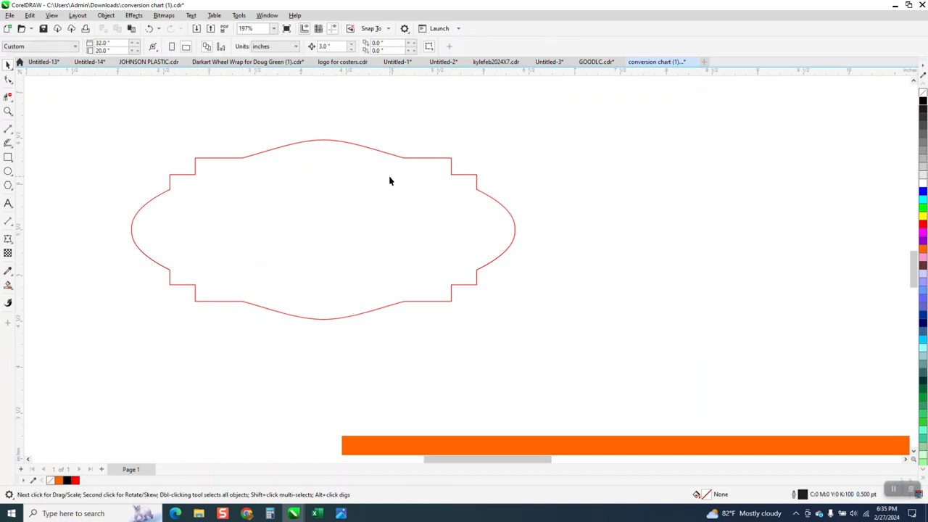
{"action": "left_click", "coordinate": [10, 110]}
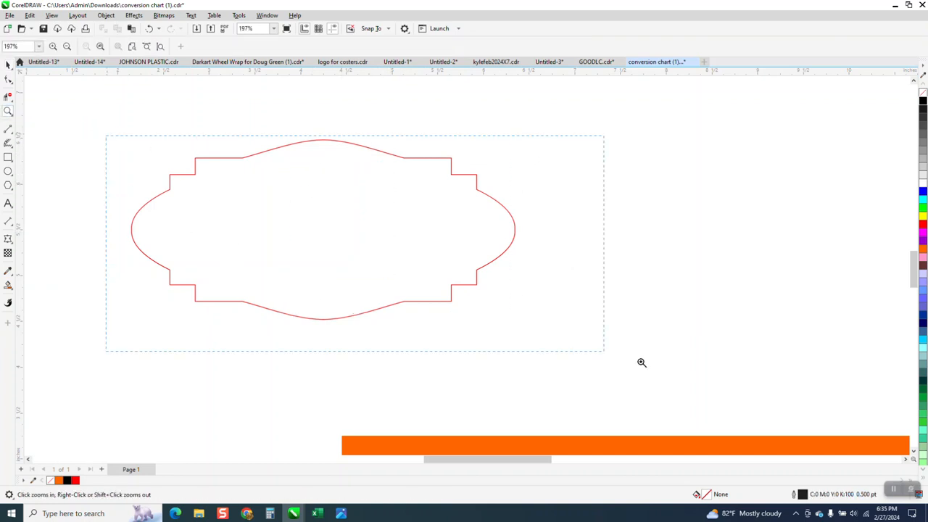
{"action": "left_click_drag", "start_coordinate": [641, 362], "coordinate": [145, 160]}
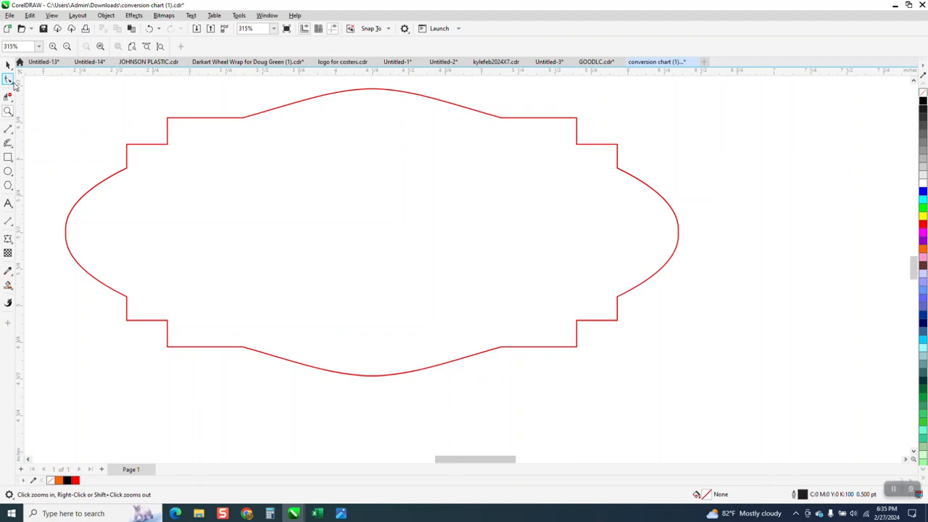
{"action": "left_click", "coordinate": [9, 80]}
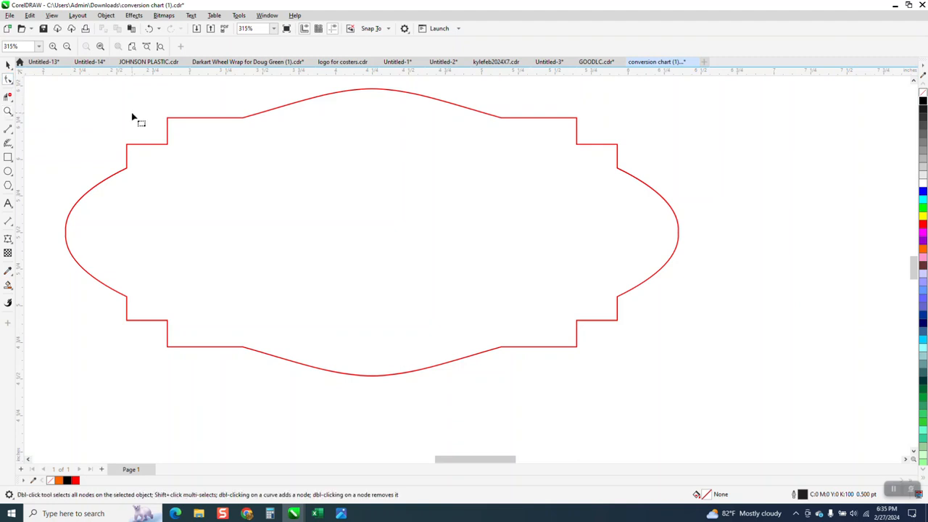
{"action": "left_click", "coordinate": [166, 141]}
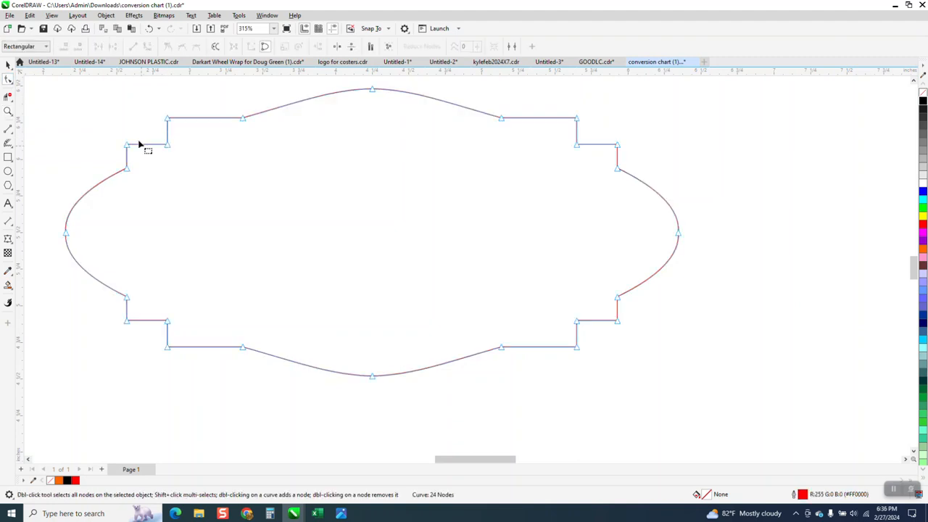
{"action": "left_click_drag", "start_coordinate": [108, 100], "coordinate": [194, 160]}
{"action": "left_click_drag", "start_coordinate": [555, 113], "coordinate": [620, 154]}
{"action": "left_click_drag", "start_coordinate": [640, 308], "coordinate": [565, 358]}
{"action": "left_click_drag", "start_coordinate": [97, 319], "coordinate": [192, 355]}
{"action": "left_click", "coordinate": [83, 348]}
{"action": "left_click_drag", "start_coordinate": [181, 113], "coordinate": [157, 135]}
{"action": "left_click", "coordinate": [127, 146], "text": "shift"}
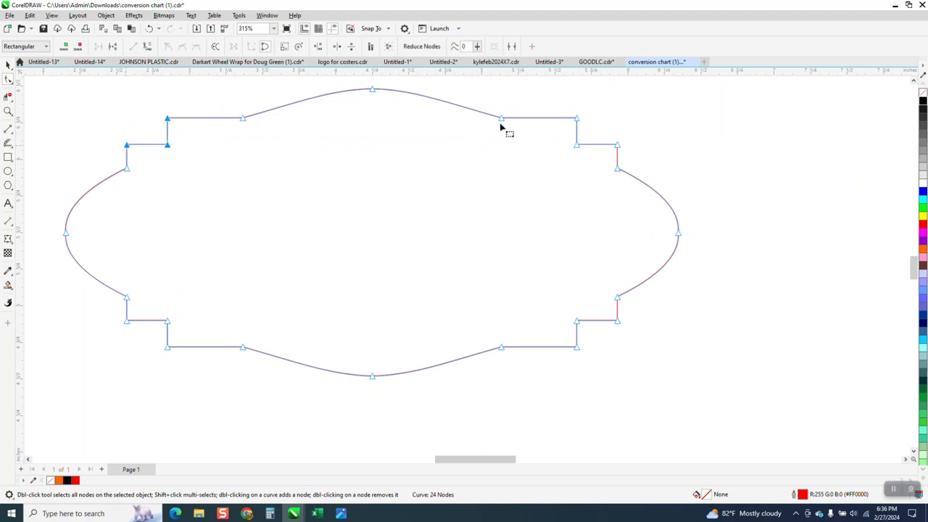
{"action": "left_click", "coordinate": [576, 119], "text": "shift"}
{"action": "left_click", "coordinate": [628, 136]}
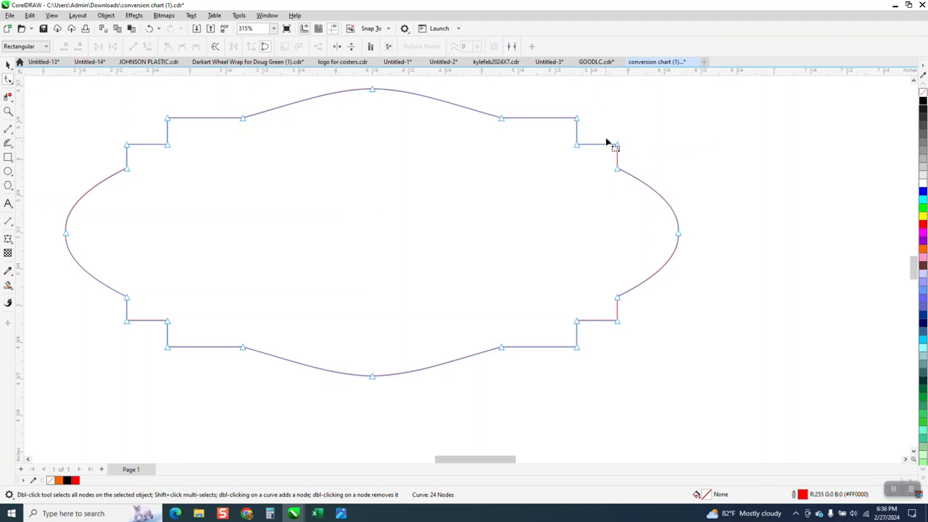
{"action": "left_click", "coordinate": [616, 146]}
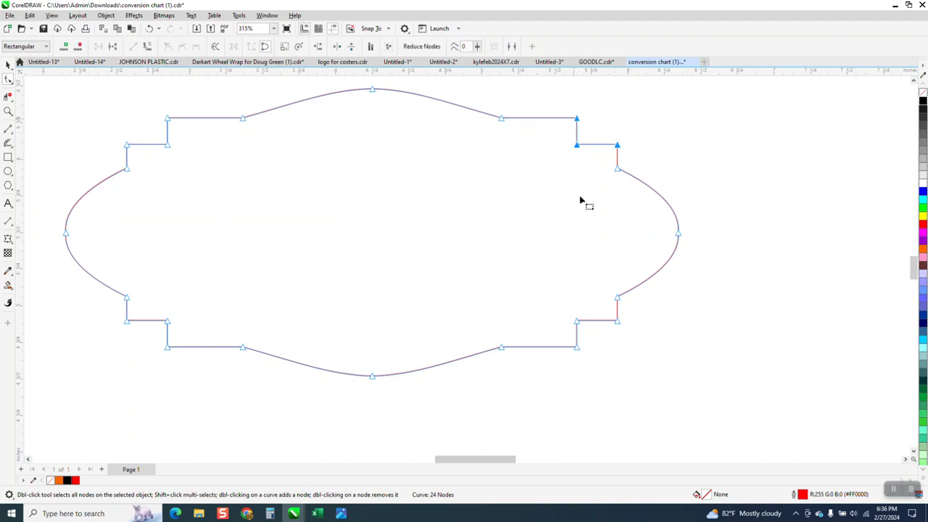
{"action": "left_click", "coordinate": [618, 321], "text": "shift"}
{"action": "left_click", "coordinate": [149, 28]}
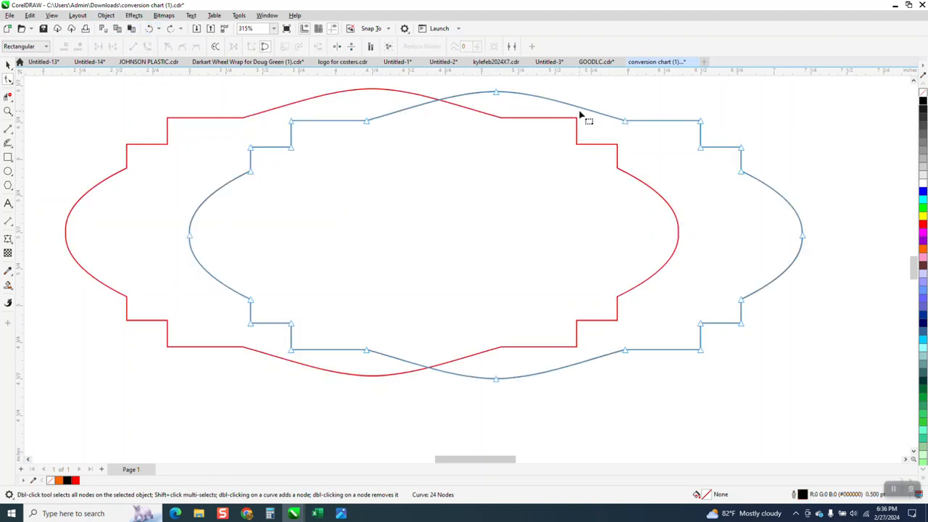
{"action": "left_click", "coordinate": [6, 65]}
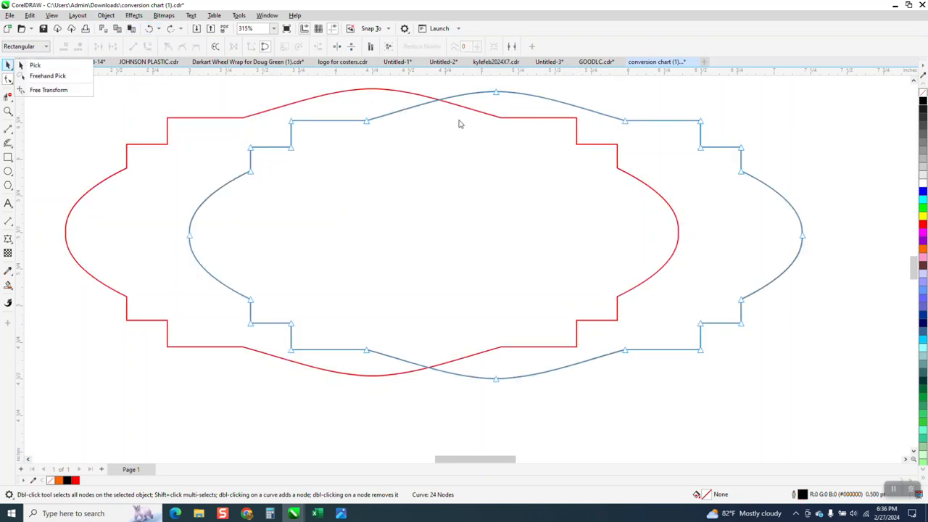
{"action": "left_click", "coordinate": [34, 65]}
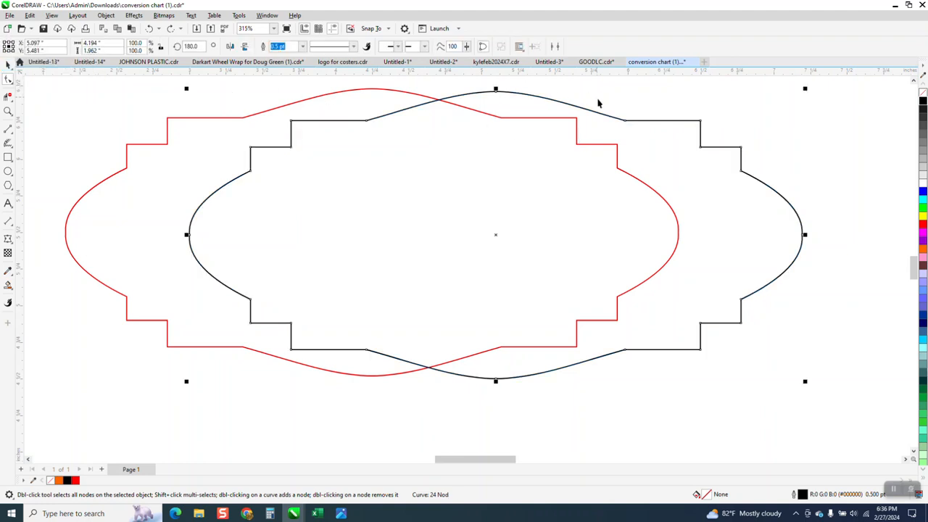
{"action": "key", "text": "Delete"}
Fillet the two outer corners of the red frame's upper-left notch with a 0.02 in radius.
{"action": "left_click", "coordinate": [549, 146]}
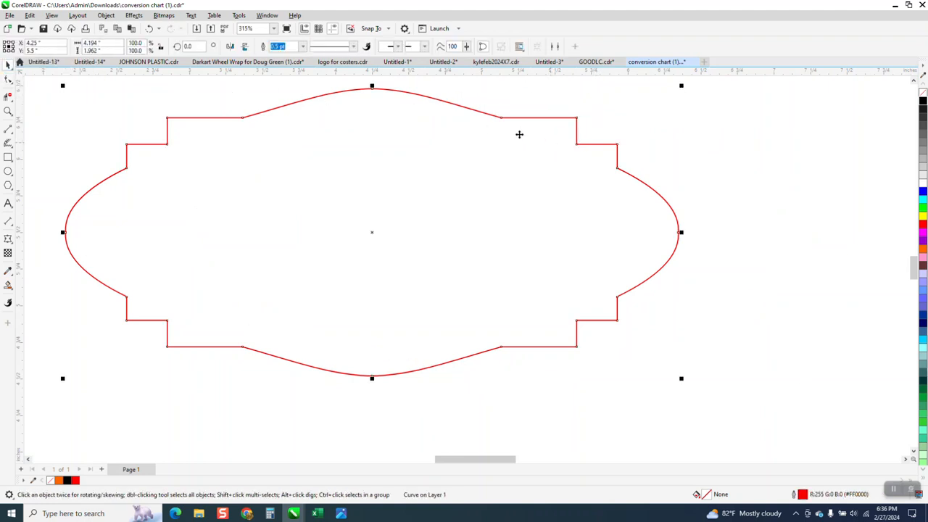
{"action": "left_click", "coordinate": [266, 17]}
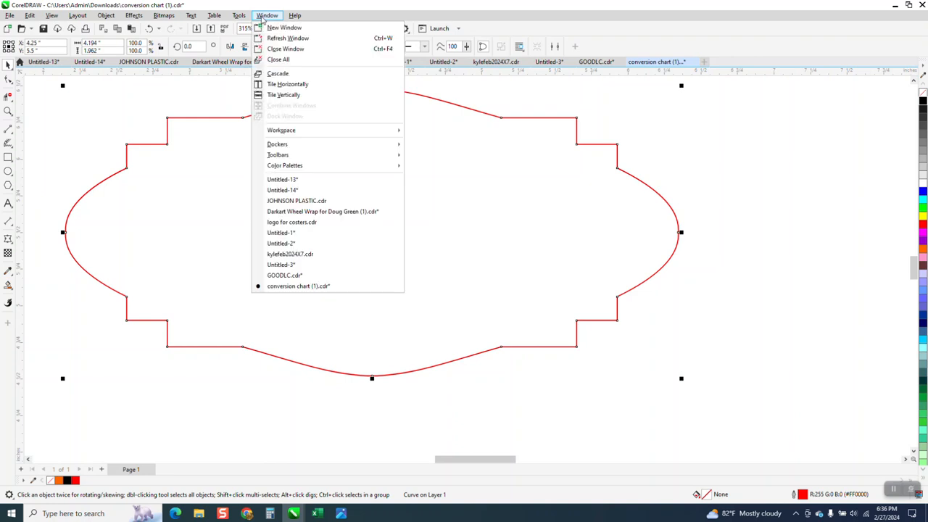
{"action": "mouse_move", "coordinate": [283, 145]}
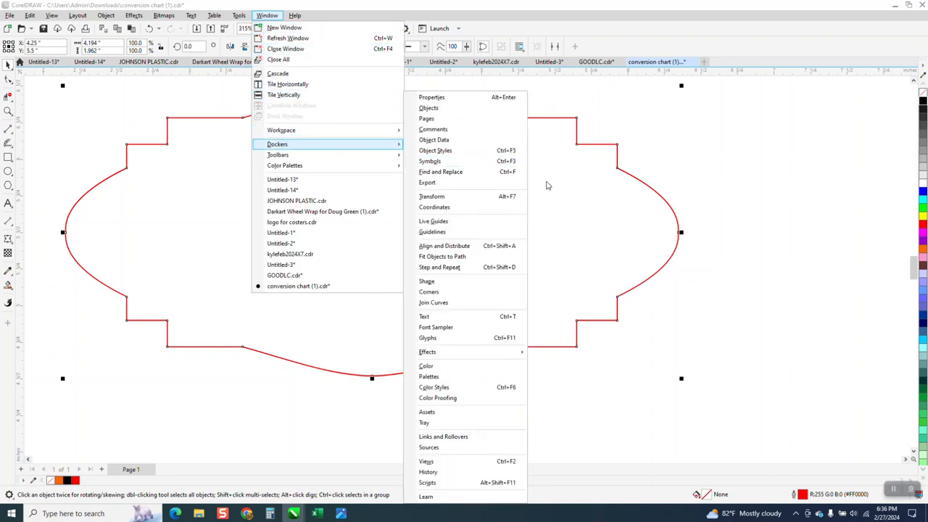
{"action": "left_click", "coordinate": [440, 293]}
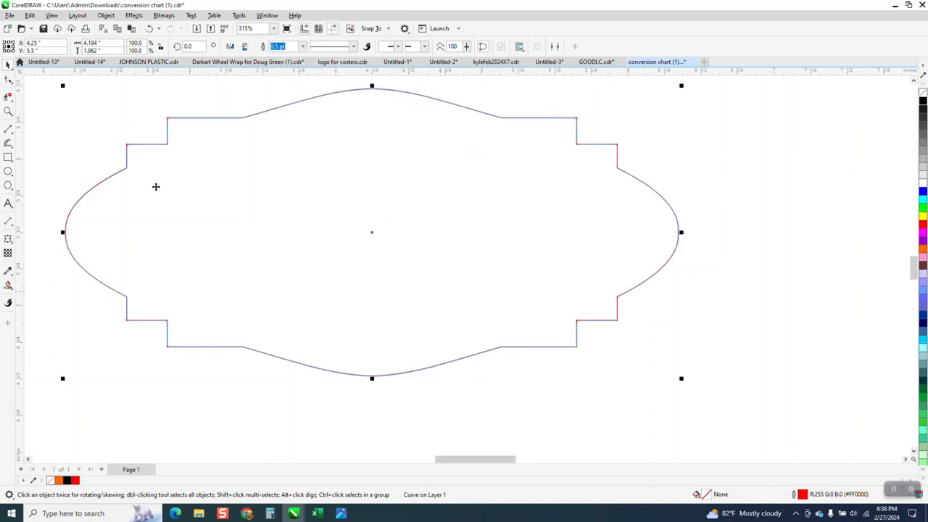
{"action": "left_click", "coordinate": [8, 80]}
{"action": "scroll", "coordinate": [154, 162], "scroll_direction": "down", "scroll_amount": 1}
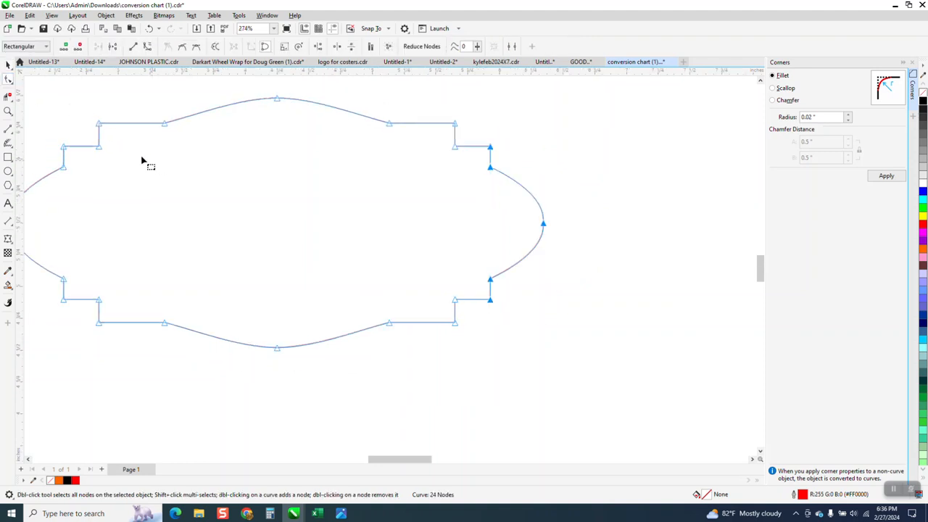
{"action": "left_click_drag", "start_coordinate": [67, 114], "coordinate": [117, 144]}
{"action": "left_click", "coordinate": [879, 178]}
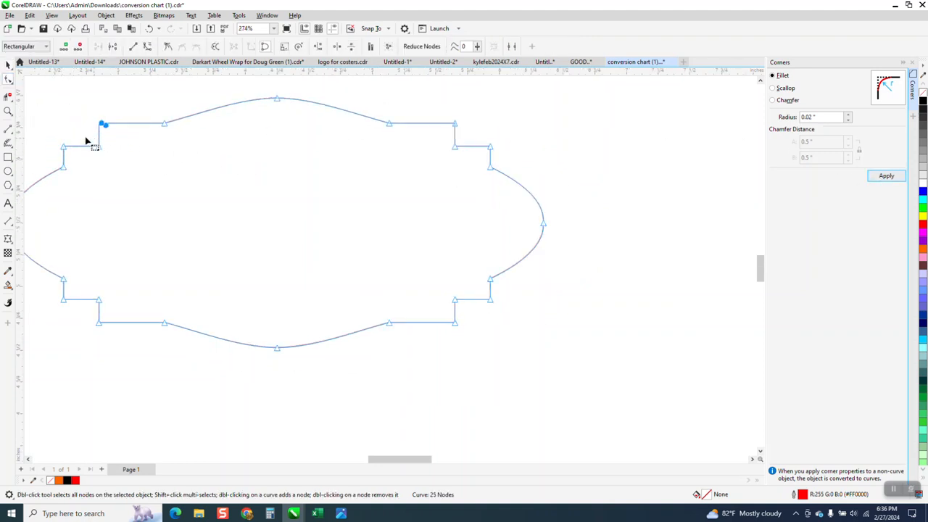
{"action": "left_click", "coordinate": [63, 147]}
{"action": "left_click", "coordinate": [885, 176]}
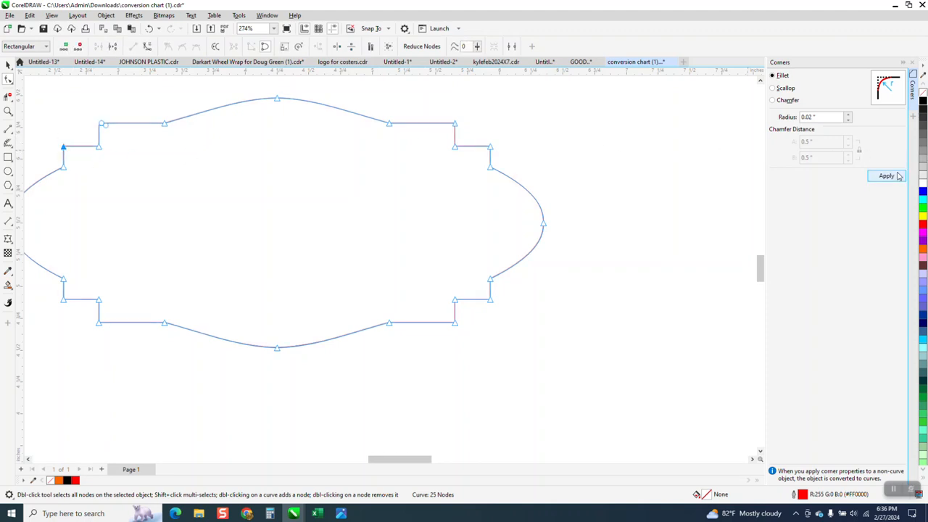
Fillet the outer corners of the frame's upper-right and lower-right notches with a 0.02 in radius.
{"action": "left_click_drag", "start_coordinate": [530, 117], "coordinate": [487, 158]}
{"action": "left_click_drag", "start_coordinate": [474, 107], "coordinate": [445, 134]}
{"action": "left_click", "coordinate": [895, 179]}
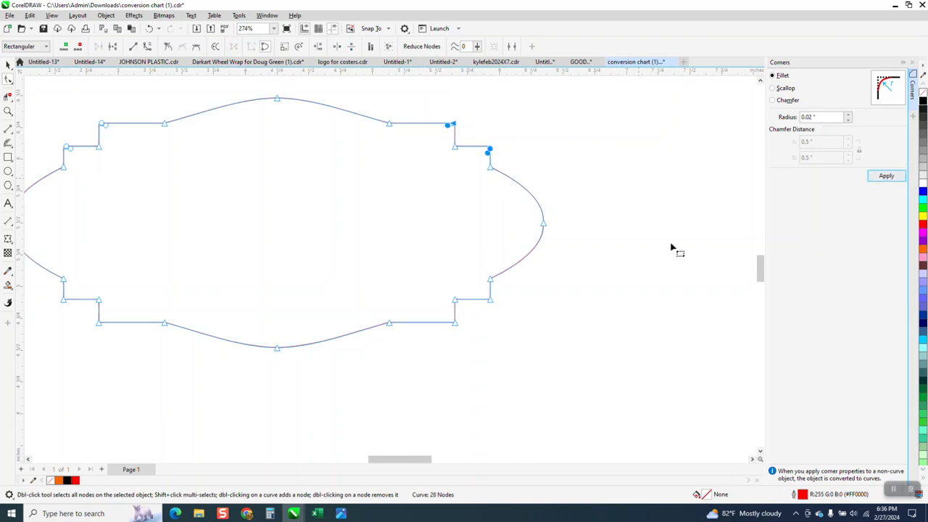
{"action": "left_click_drag", "start_coordinate": [510, 294], "coordinate": [434, 335]}
{"action": "left_click", "coordinate": [886, 179]}
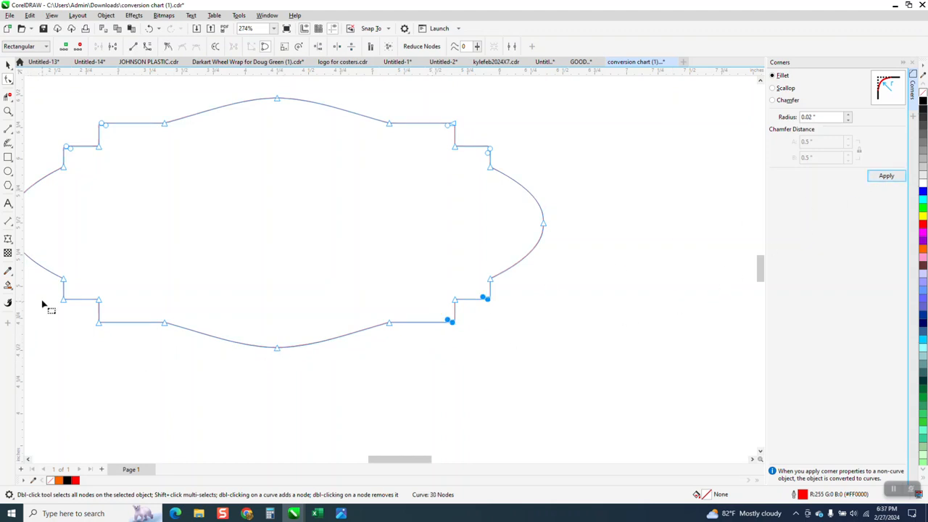
Fillet the two outer corners of the frame's lower-left notch with a 0.02 in radius and finish the corner editing.
{"action": "left_click_drag", "start_coordinate": [45, 293], "coordinate": [122, 337]}
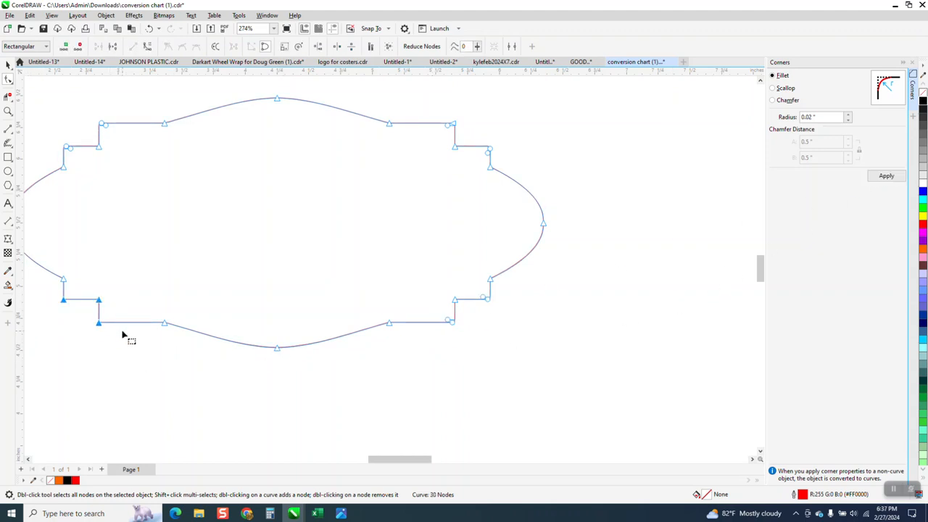
{"action": "left_click", "coordinate": [99, 302]}
{"action": "left_click", "coordinate": [63, 299]}
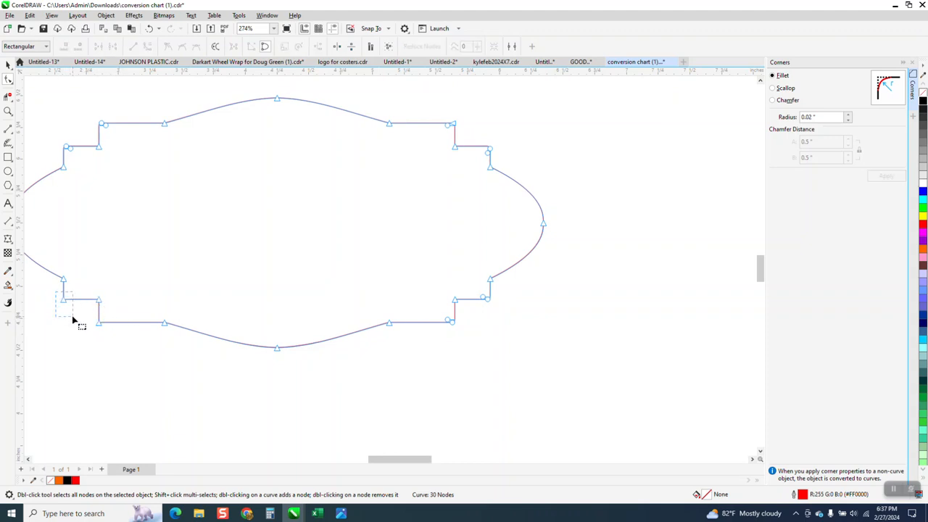
{"action": "left_click", "coordinate": [885, 175]}
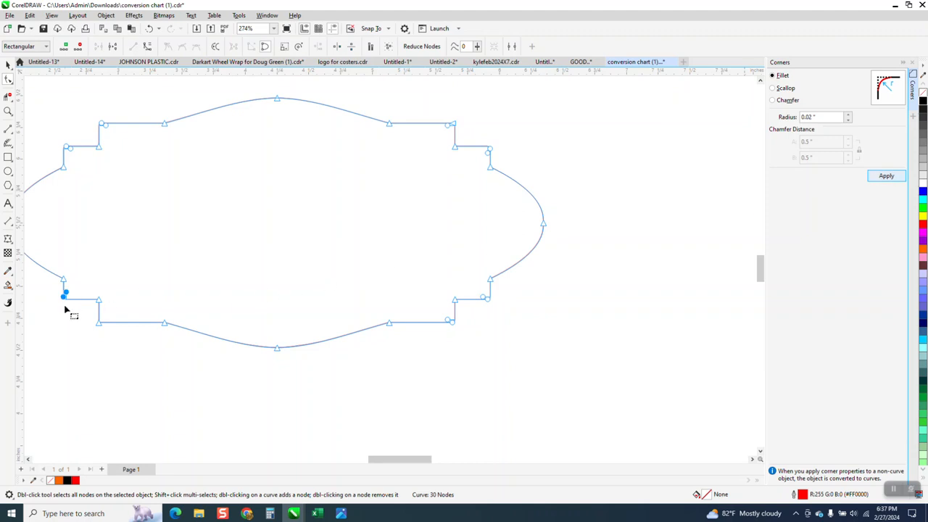
{"action": "left_click_drag", "start_coordinate": [76, 313], "coordinate": [111, 338]}
{"action": "left_click", "coordinate": [883, 176]}
{"action": "scroll", "coordinate": [334, 358], "scroll_direction": "down", "scroll_amount": 1}
{"action": "left_click", "coordinate": [8, 65]}
{"action": "scroll", "coordinate": [354, 233], "scroll_direction": "down", "scroll_amount": 1}
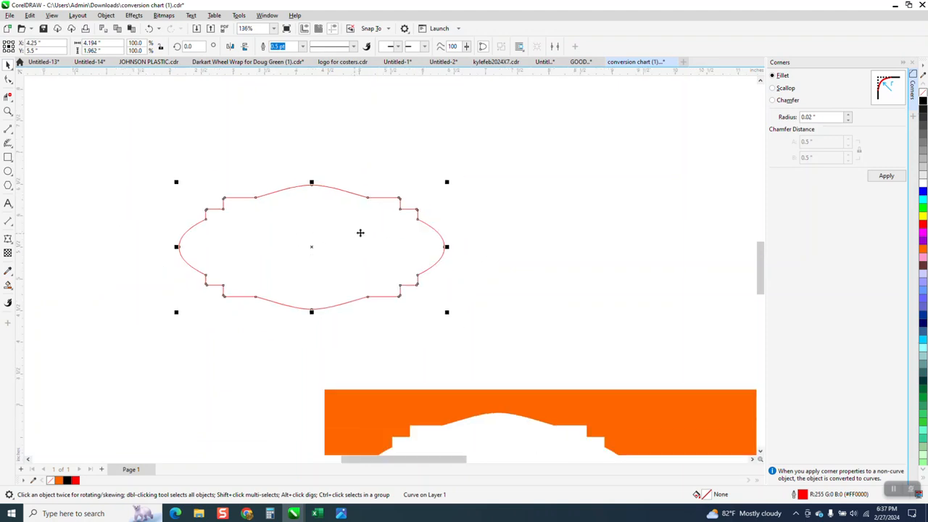
{"action": "scroll", "coordinate": [589, 200], "scroll_direction": "down", "scroll_amount": 1}
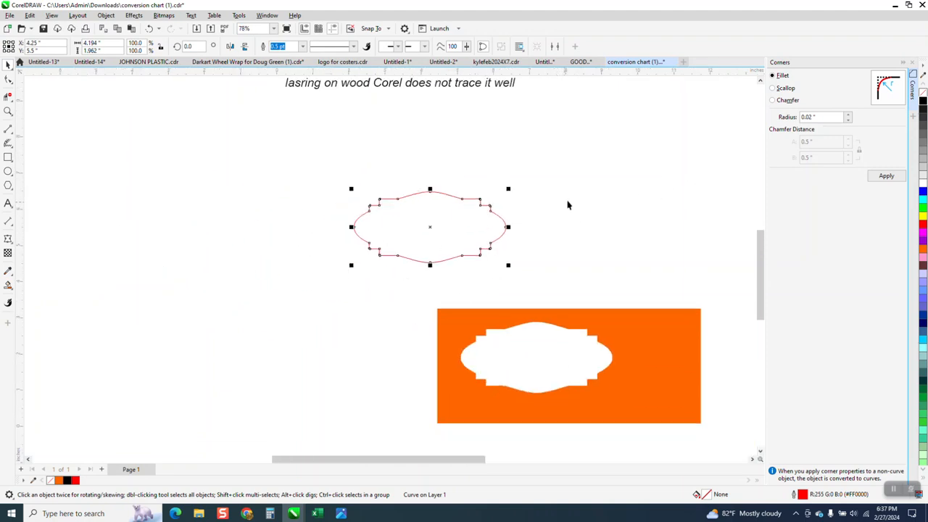
{"action": "left_click", "coordinate": [911, 83]}
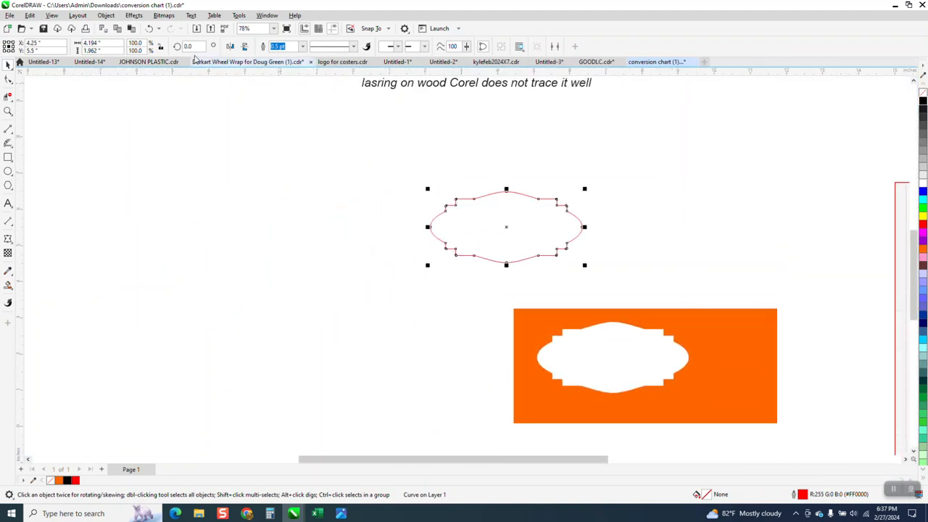
Apply a one-step outside contour to the red frame with a 0.25 in offset and rounded corners.
{"action": "scroll", "coordinate": [275, 168], "scroll_direction": "down", "scroll_amount": 1}
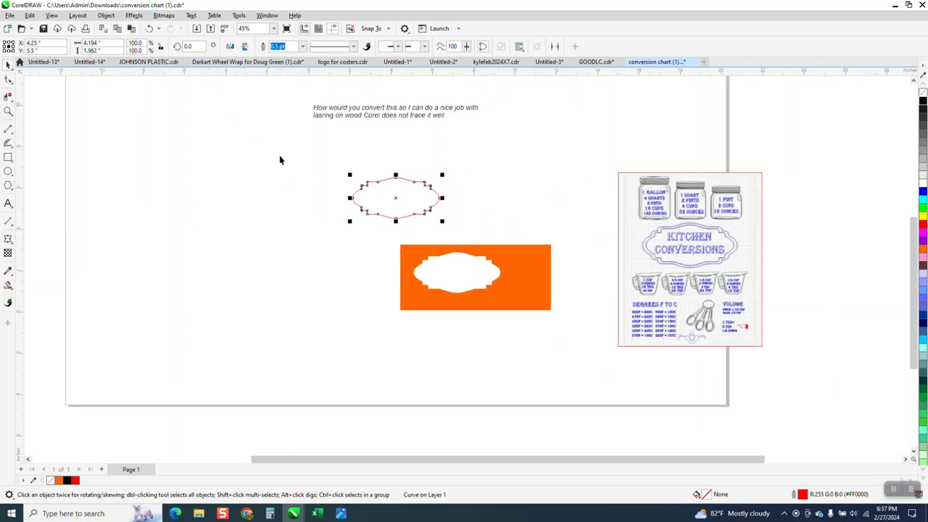
{"action": "left_click", "coordinate": [8, 111]}
{"action": "left_click_drag", "start_coordinate": [348, 162], "coordinate": [493, 222]}
{"action": "left_click", "coordinate": [9, 65]}
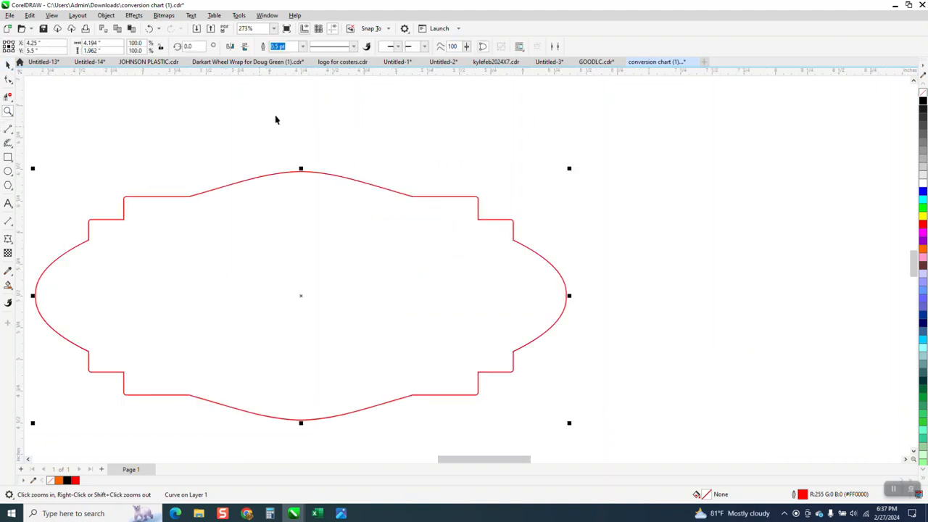
{"action": "left_click", "coordinate": [133, 16]}
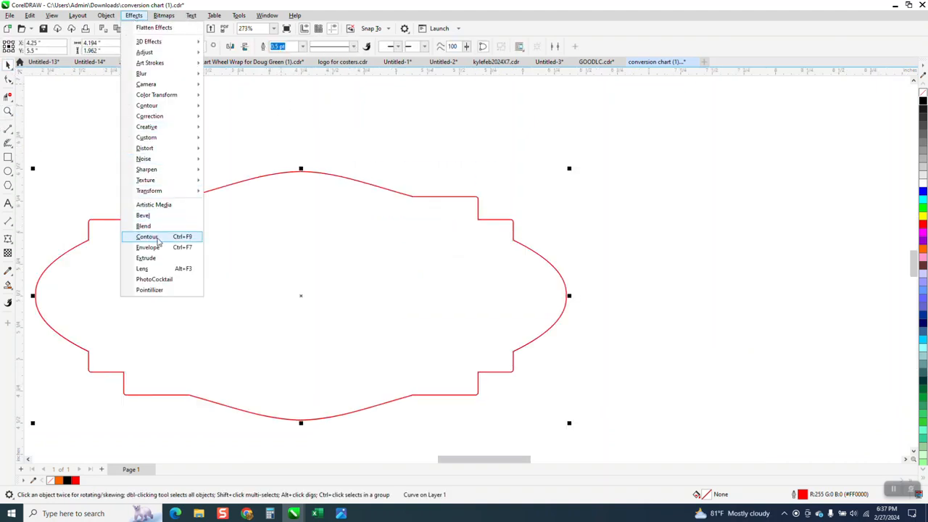
{"action": "left_click", "coordinate": [775, 222]}
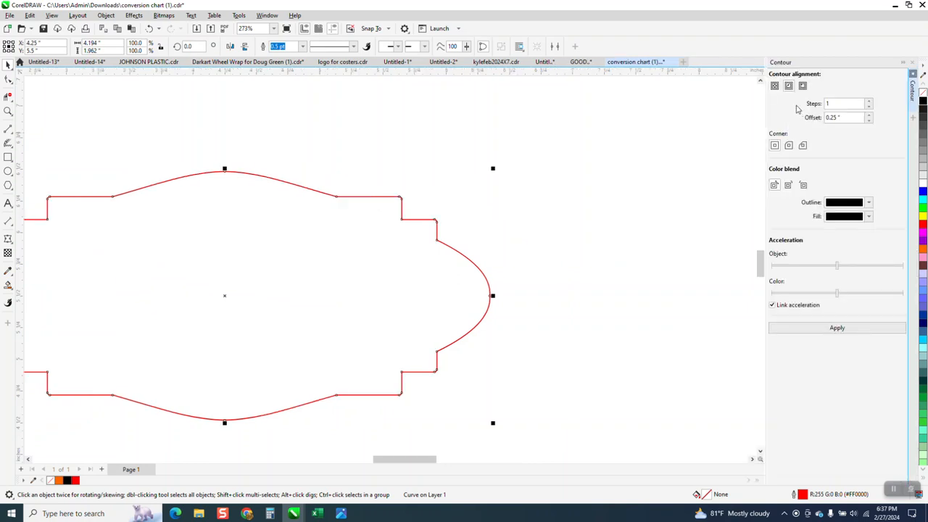
{"action": "left_click", "coordinate": [803, 86]}
{"action": "left_click", "coordinate": [789, 146]}
{"action": "left_click", "coordinate": [836, 328]}
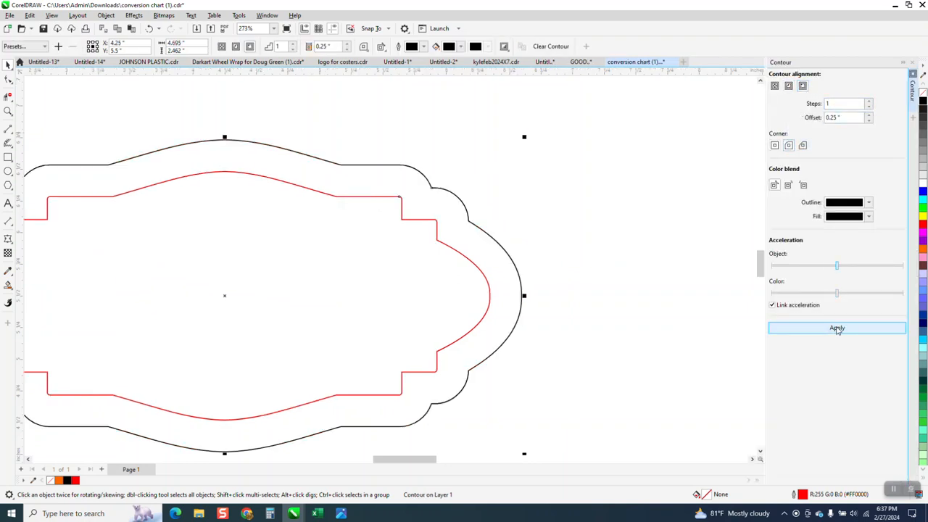
Undo the 0.25 in contour and apply a one-step outside contour to the red frame with a 0.1 in offset.
{"action": "left_click", "coordinate": [148, 28]}
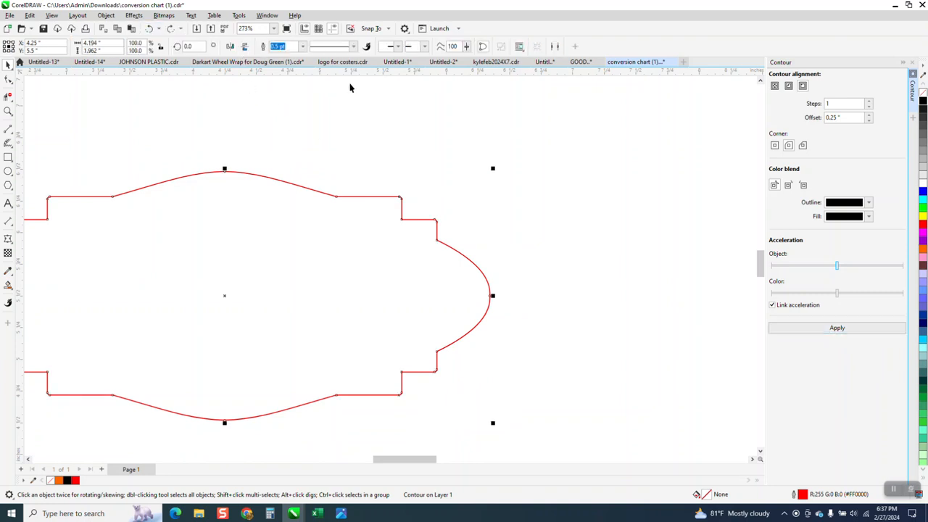
{"action": "left_click_drag", "start_coordinate": [851, 121], "coordinate": [798, 126]}
{"action": "key", "text": "BackSpace"}
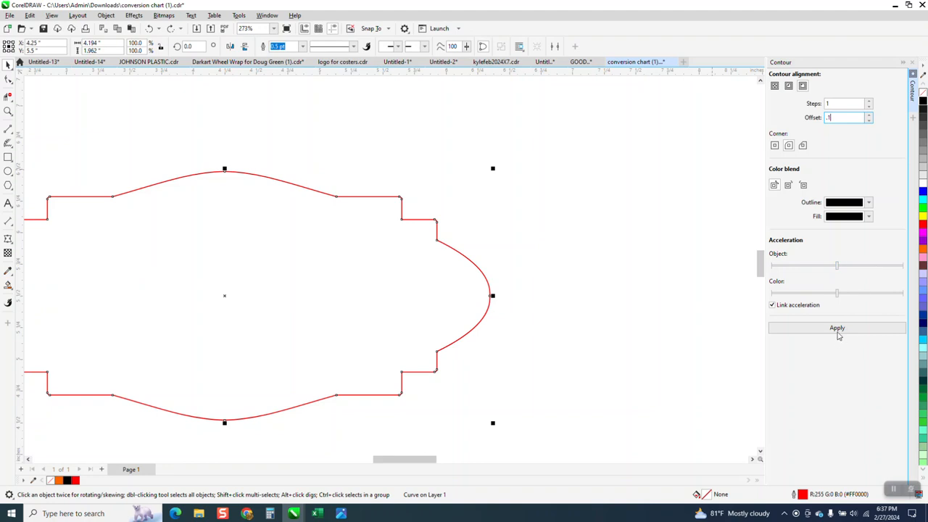
{"action": "type", "text": ".1"}
{"action": "left_click", "coordinate": [837, 330]}
Move the contoured frame onto the Kitchen Conversions title frame in the chart.
{"action": "scroll", "coordinate": [496, 324], "scroll_direction": "down", "scroll_amount": 1}
{"action": "scroll", "coordinate": [426, 300], "scroll_direction": "down", "scroll_amount": 3}
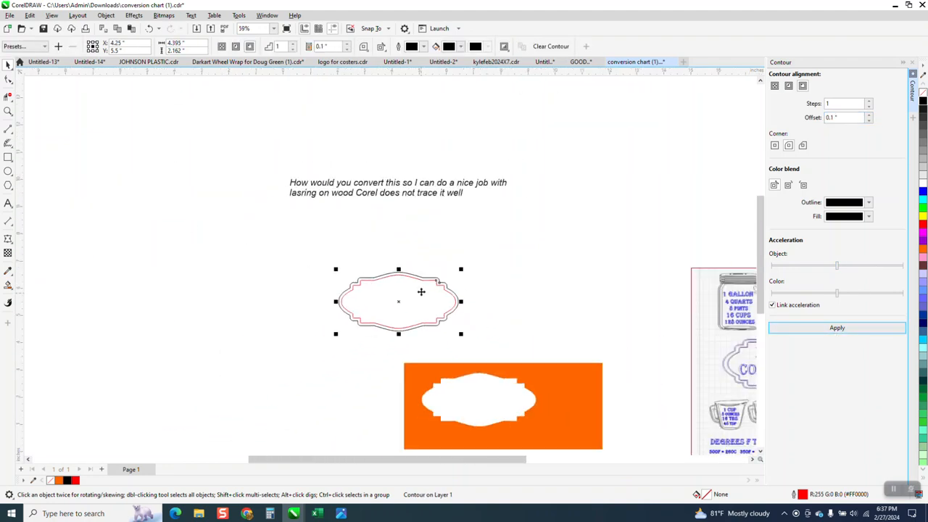
{"action": "left_click", "coordinate": [9, 115]}
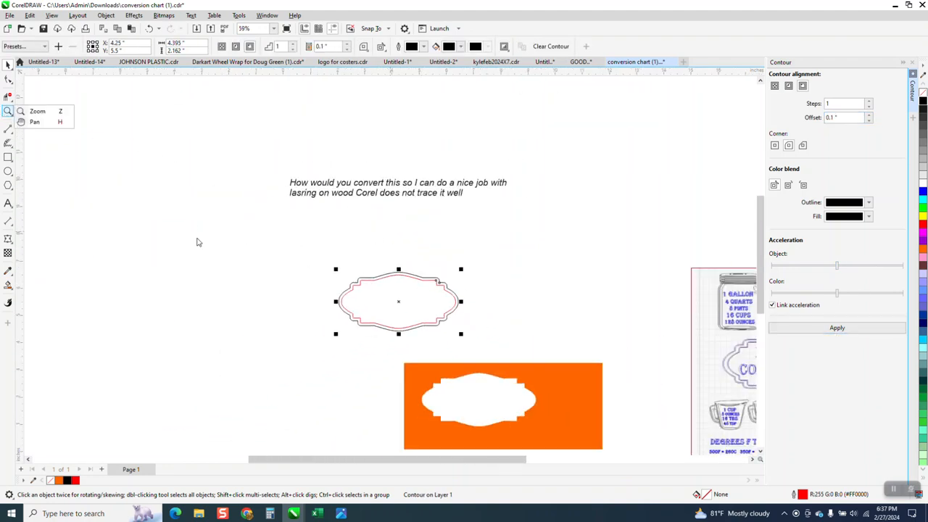
{"action": "left_click", "coordinate": [37, 111]}
{"action": "left_click_drag", "start_coordinate": [306, 253], "coordinate": [613, 377]}
{"action": "left_click", "coordinate": [8, 73]}
{"action": "left_click", "coordinate": [238, 181]}
{"action": "scroll", "coordinate": [241, 196], "scroll_direction": "down", "scroll_amount": 2}
{"action": "mouse_move", "coordinate": [243, 205]}
{"action": "left_mouse_down"}
{"action": "mouse_move", "coordinate": [327, 306]}
{"action": "mouse_move", "coordinate": [518, 303]}
{"action": "mouse_move", "coordinate": [639, 276]}
{"action": "left_mouse_up"}
Nudge the contoured frame so its red inner outline lines up with the chart's title frame for comparison.
{"action": "left_click", "coordinate": [8, 110]}
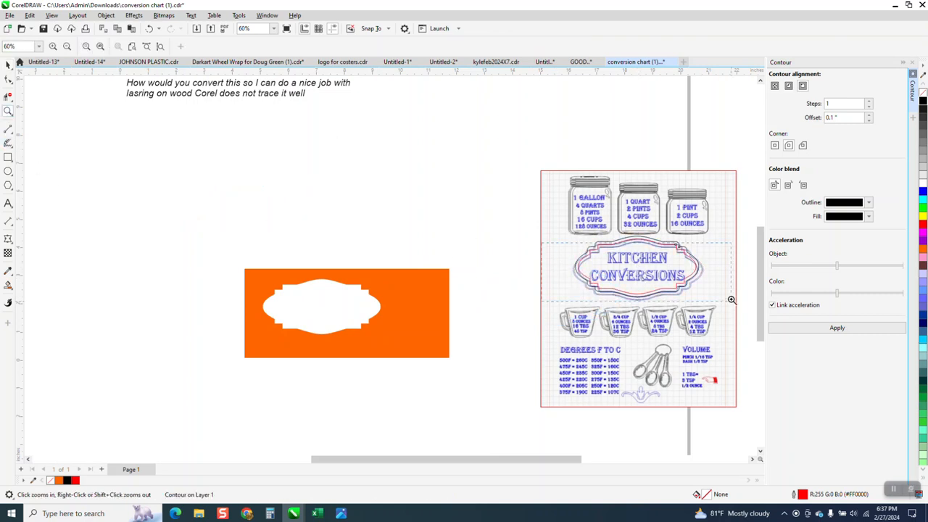
{"action": "left_click_drag", "start_coordinate": [730, 299], "coordinate": [541, 238]}
{"action": "key", "text": "space"}
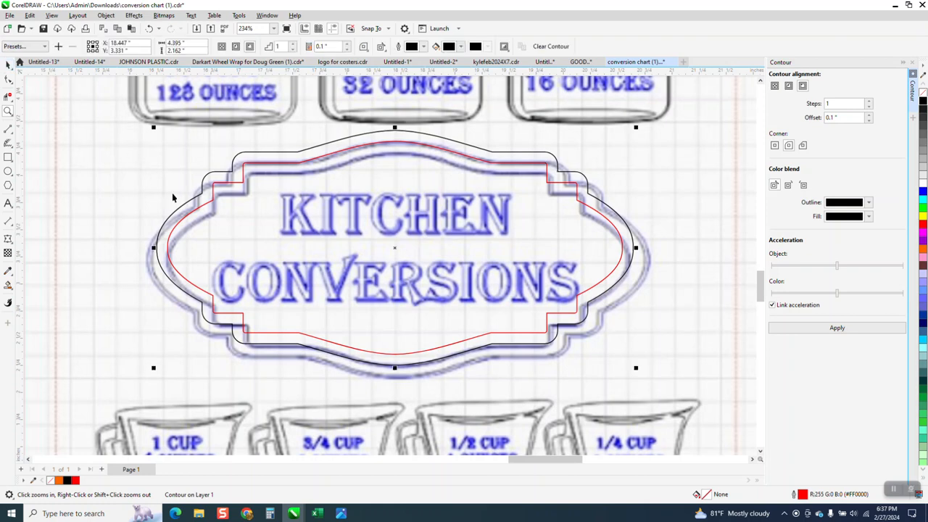
{"action": "left_click_drag", "start_coordinate": [246, 197], "coordinate": [250, 194]}
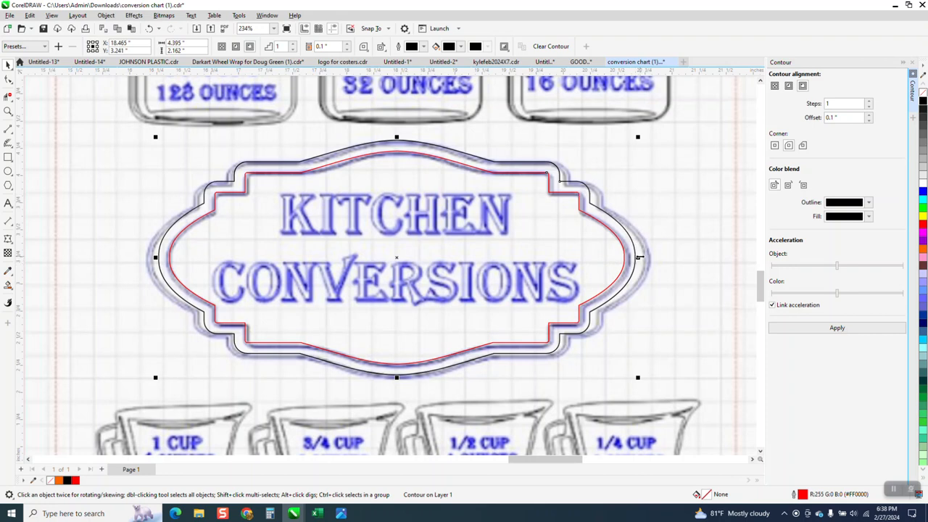
Move the contoured frame off the chart to the empty area beside it, above the orange rectangle.
{"action": "scroll", "coordinate": [636, 257], "scroll_direction": "down", "scroll_amount": 2}
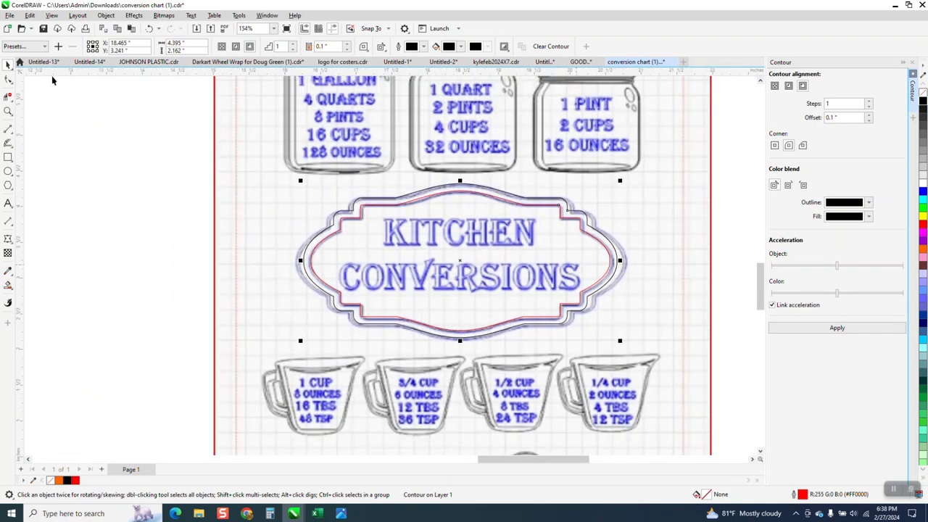
{"action": "scroll", "coordinate": [464, 258], "scroll_direction": "down", "scroll_amount": 3}
{"action": "left_click_drag", "start_coordinate": [475, 257], "coordinate": [163, 179]}
Break the frame's contour apart and colour both resulting outlines black.
{"action": "left_click", "coordinate": [105, 16]}
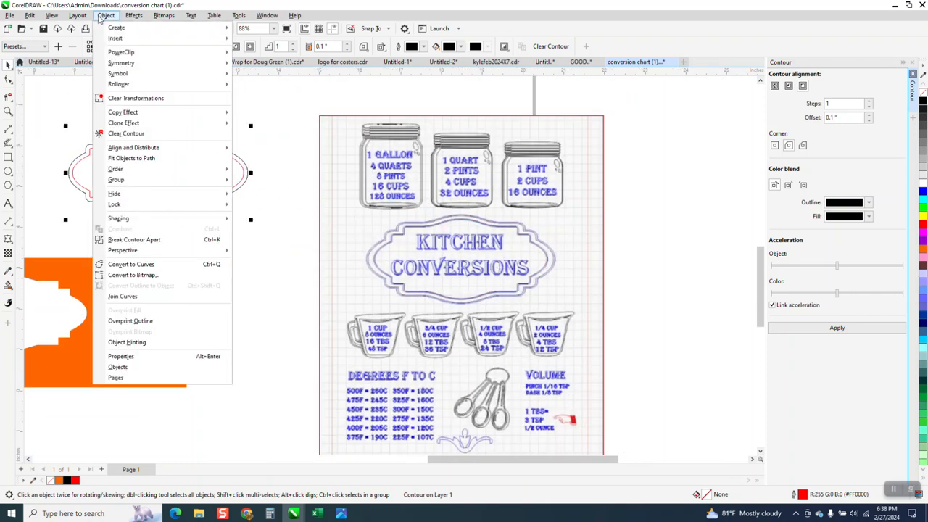
{"action": "left_click", "coordinate": [134, 239]}
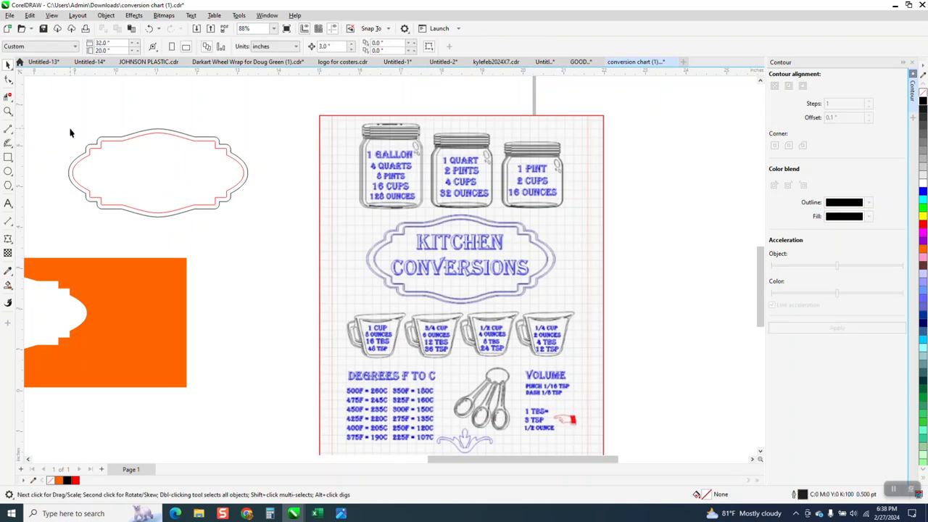
{"action": "left_click_drag", "start_coordinate": [235, 231], "coordinate": [258, 238]}
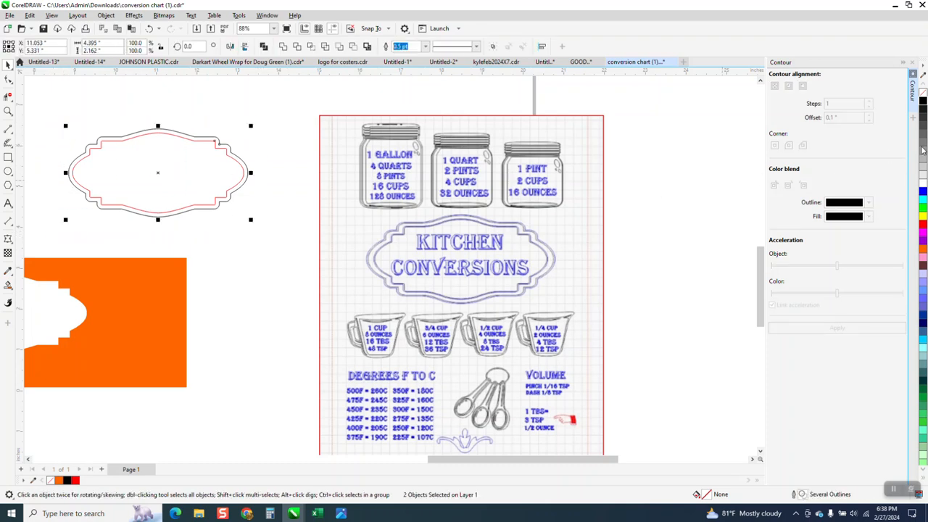
{"action": "right_click", "coordinate": [923, 103]}
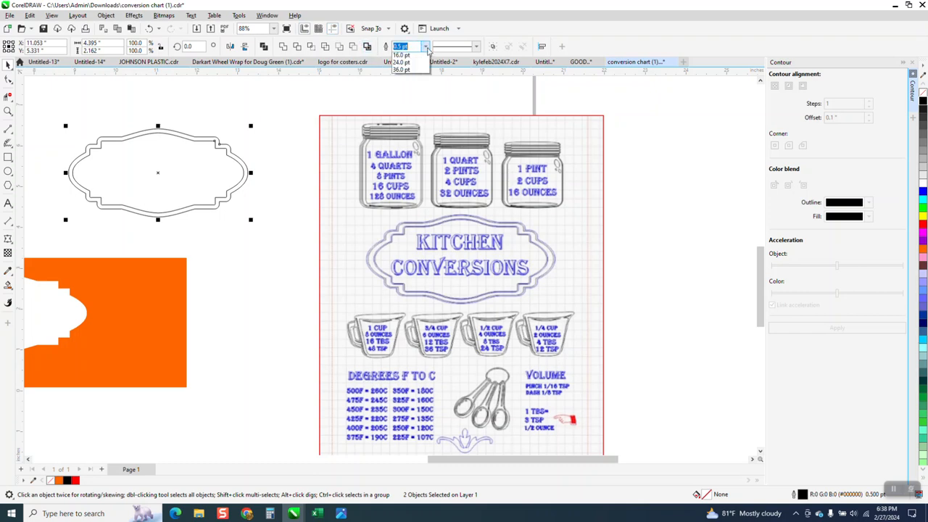
Try a 1.0 pt outline width on both frame outlines, inspect it up close, and undo the width change.
{"action": "left_click", "coordinate": [425, 47]}
{"action": "left_click", "coordinate": [407, 86]}
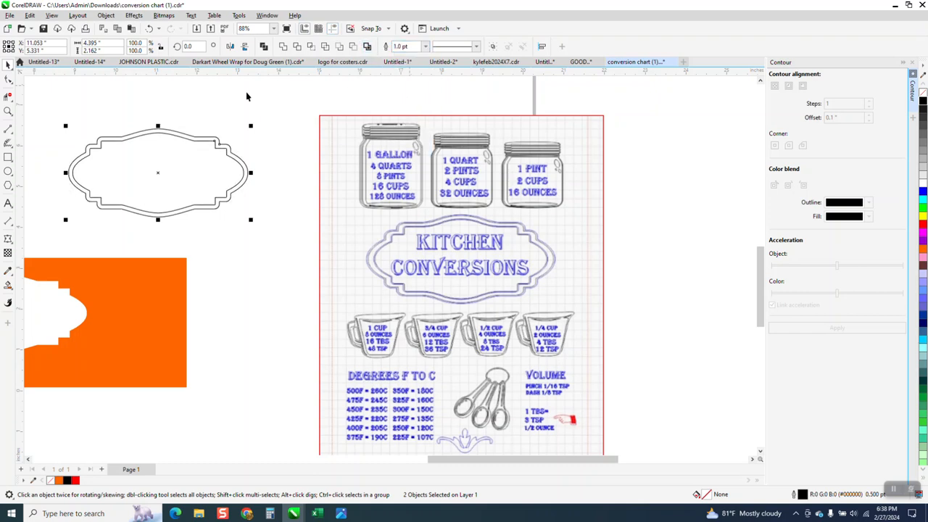
{"action": "left_click", "coordinate": [8, 111]}
{"action": "left_click_drag", "start_coordinate": [59, 126], "coordinate": [305, 234]}
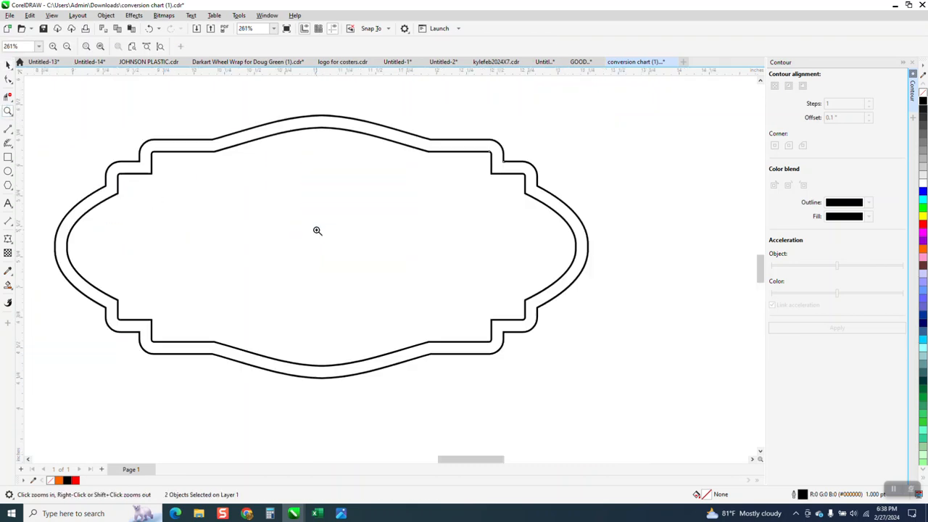
{"action": "right_click", "coordinate": [261, 193]}
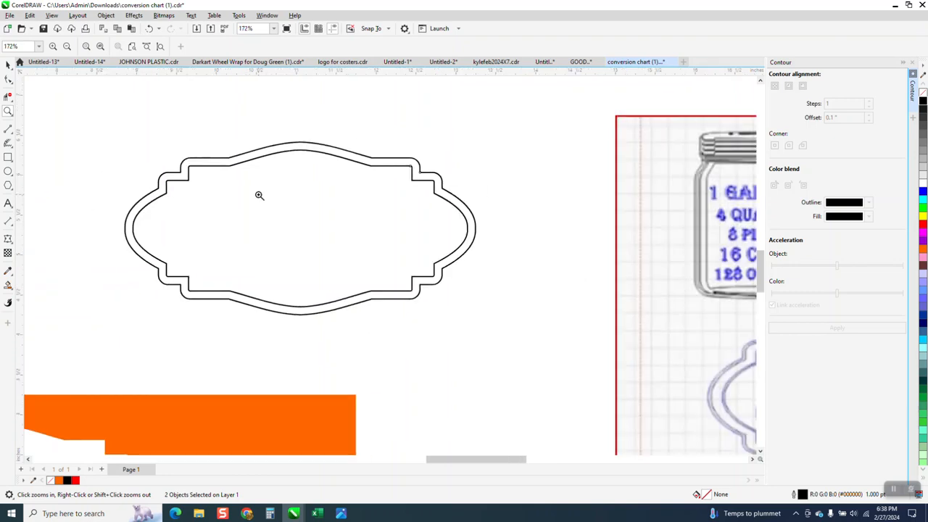
{"action": "left_click", "coordinate": [149, 28]}
Select both frame outlines together and place a copy of them directly above the original.
{"action": "left_click", "coordinate": [8, 63]}
{"action": "scroll", "coordinate": [195, 138], "scroll_direction": "down", "scroll_amount": 2}
{"action": "left_click", "coordinate": [336, 179]}
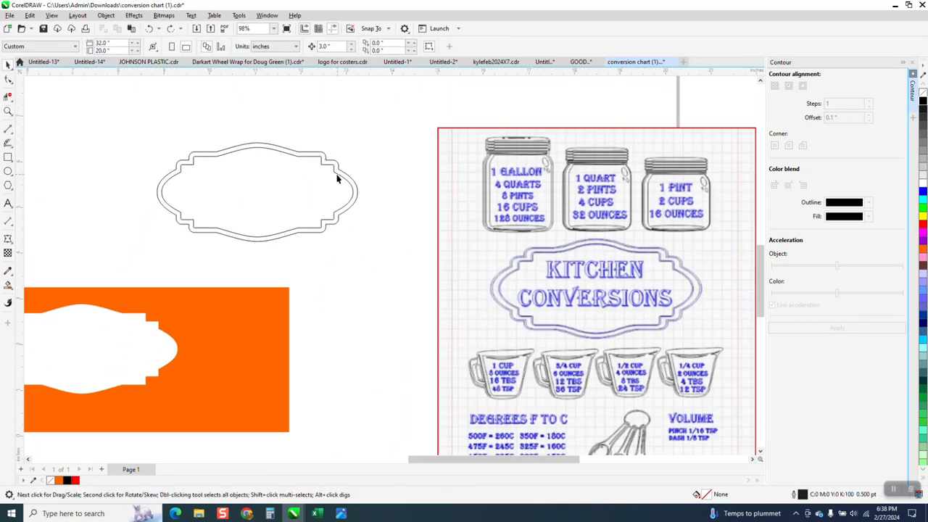
{"action": "left_click", "coordinate": [339, 180]}
{"action": "left_click", "coordinate": [341, 177]}
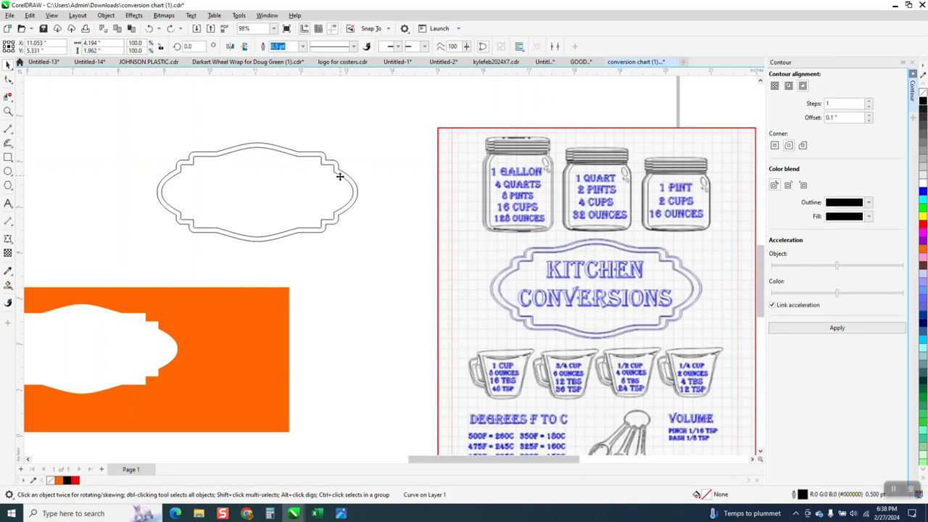
{"action": "left_click_drag", "start_coordinate": [98, 110], "coordinate": [425, 261]}
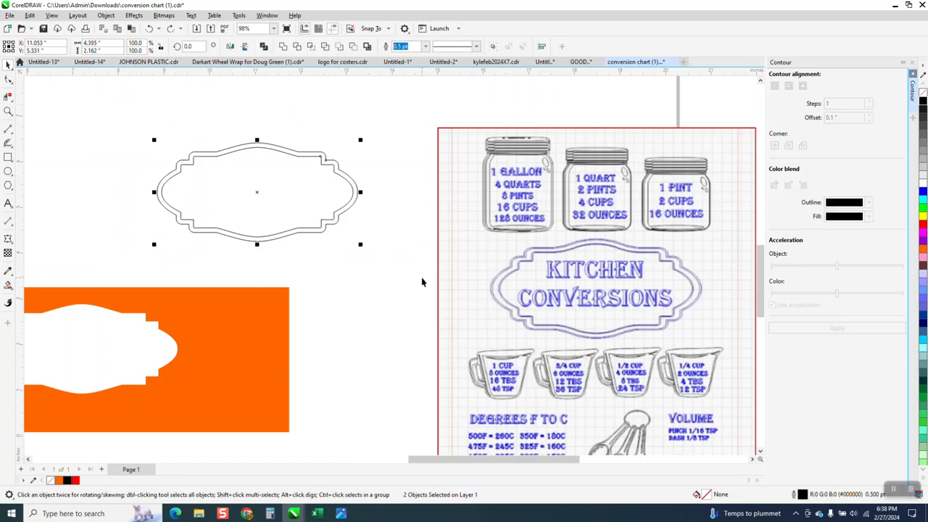
{"action": "scroll", "coordinate": [538, 284], "scroll_direction": "down", "scroll_amount": 1}
{"action": "left_click_drag", "start_coordinate": [315, 217], "coordinate": [328, 138]}
{"action": "left_click", "coordinate": [408, 138]}
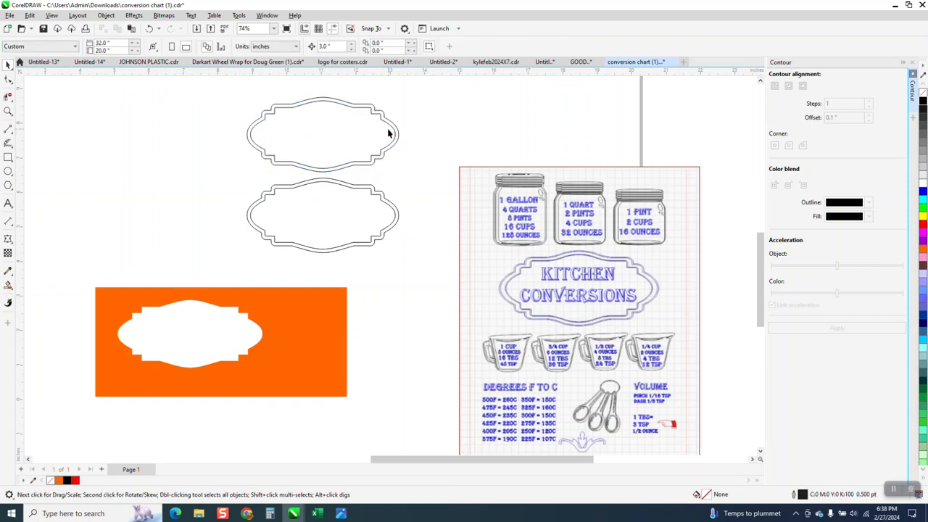
Delete the upper copy's inner outline and apply a one-step inside contour with a 0.1 in offset and rounded corners to its outer outline.
{"action": "left_click", "coordinate": [389, 129]}
{"action": "left_click", "coordinate": [397, 130]}
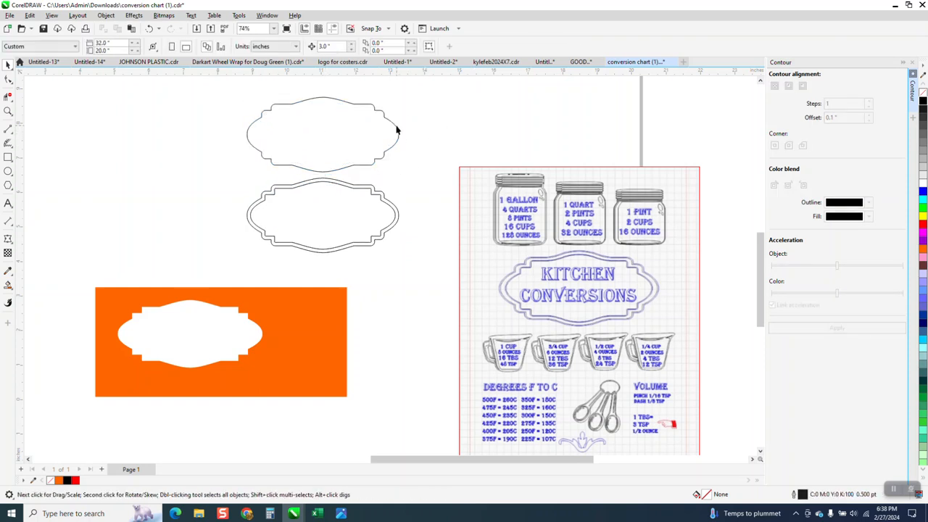
{"action": "left_click", "coordinate": [397, 133]}
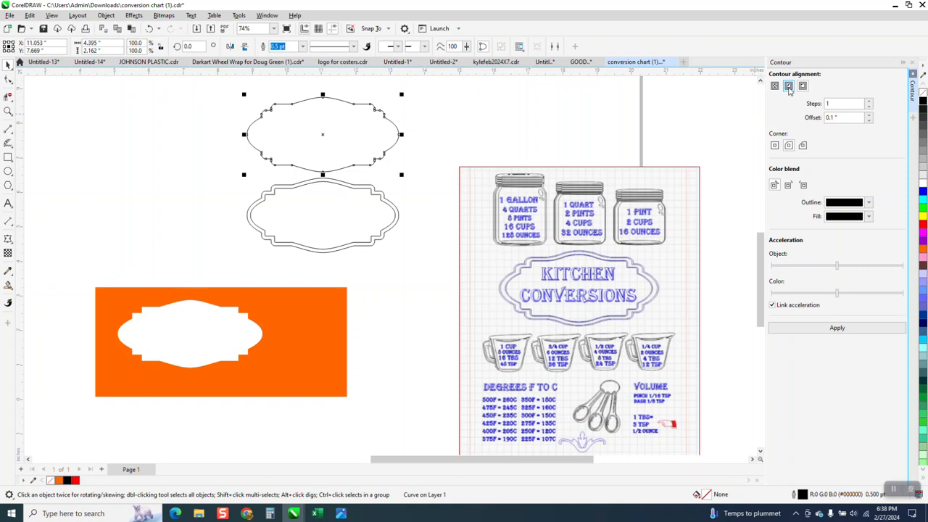
{"action": "left_click", "coordinate": [837, 327]}
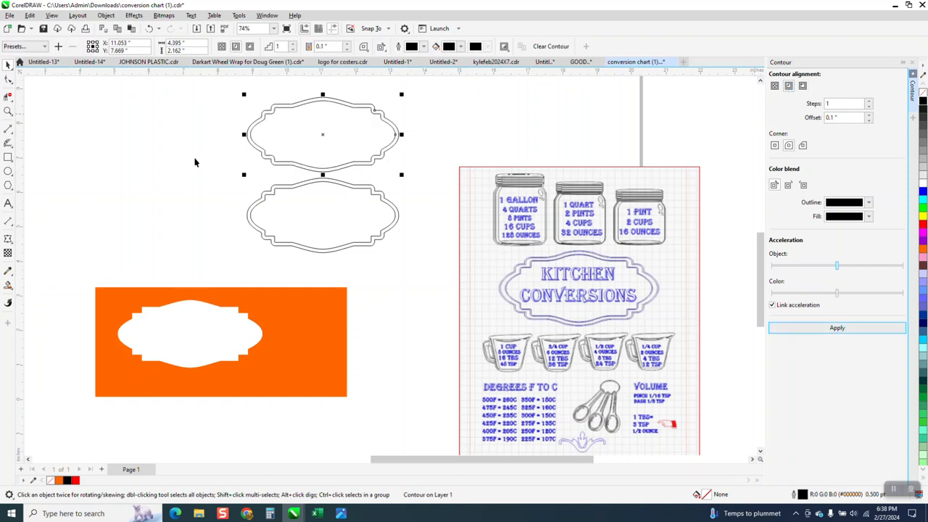
Compare the notch corners of the upper frame's inside contour with the lower frame and the chart's title frame.
{"action": "left_click", "coordinate": [8, 110]}
{"action": "left_click_drag", "start_coordinate": [230, 105], "coordinate": [492, 202]}
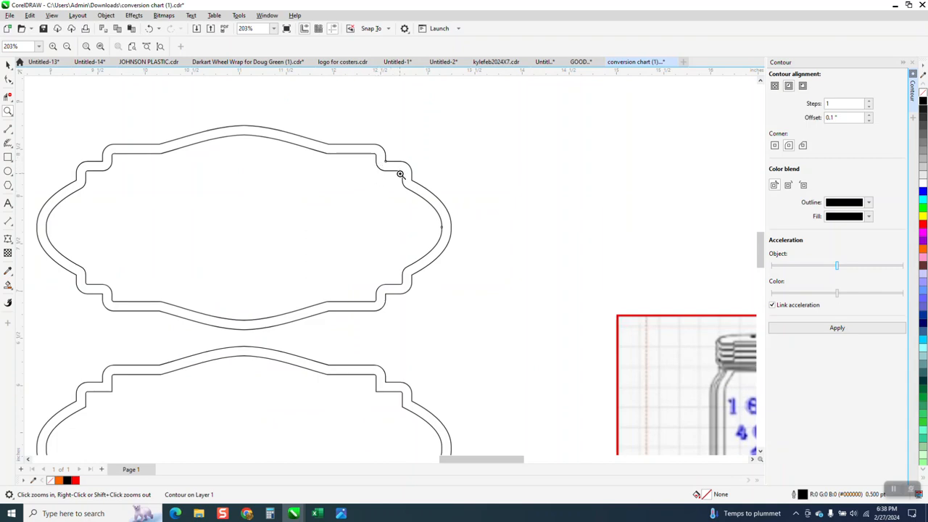
{"action": "right_click", "coordinate": [373, 157]}
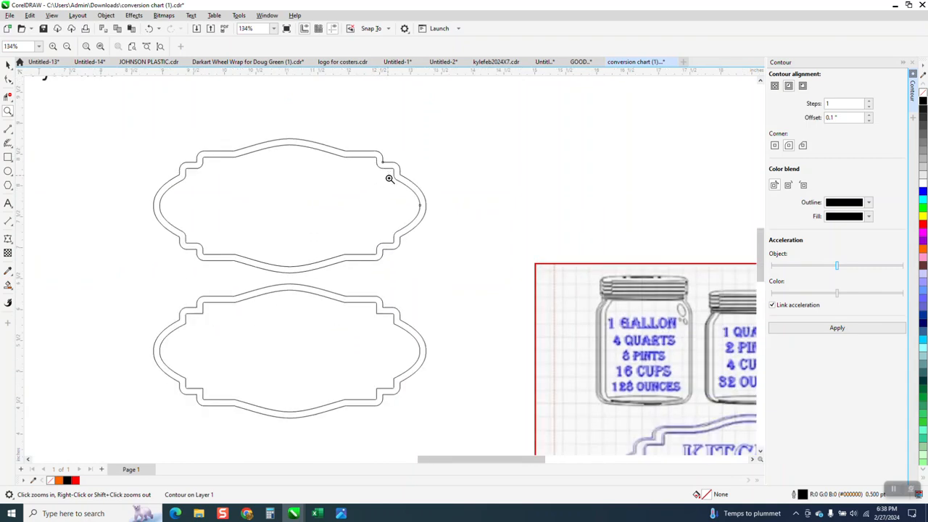
{"action": "right_click", "coordinate": [384, 298]}
{"action": "left_click_drag", "start_coordinate": [633, 376], "coordinate": [558, 341]}
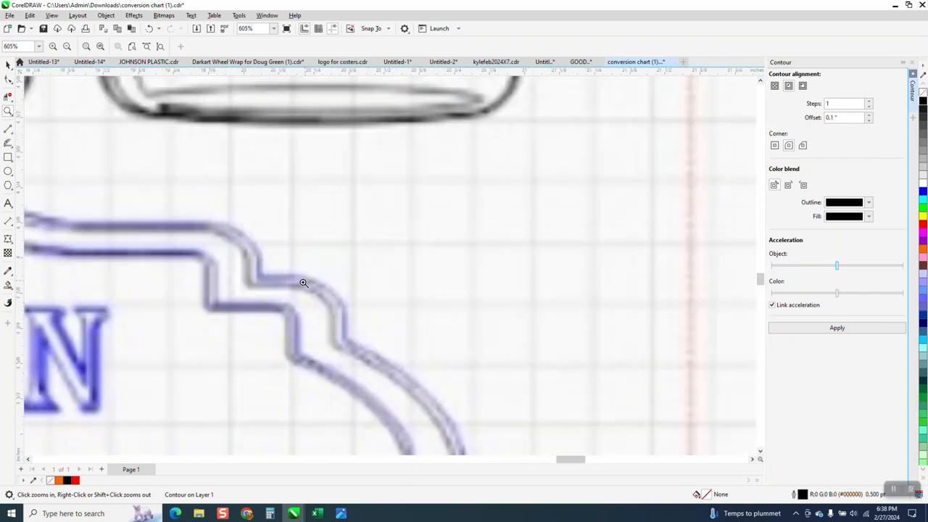
{"action": "scroll", "coordinate": [503, 285], "scroll_direction": "down", "scroll_amount": 8}
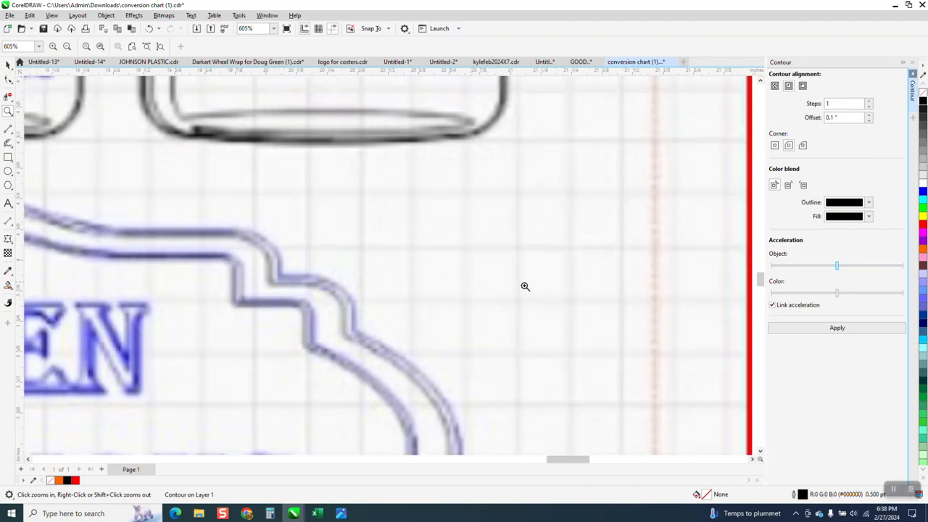
{"action": "scroll", "coordinate": [579, 276], "scroll_direction": "down", "scroll_amount": 1}
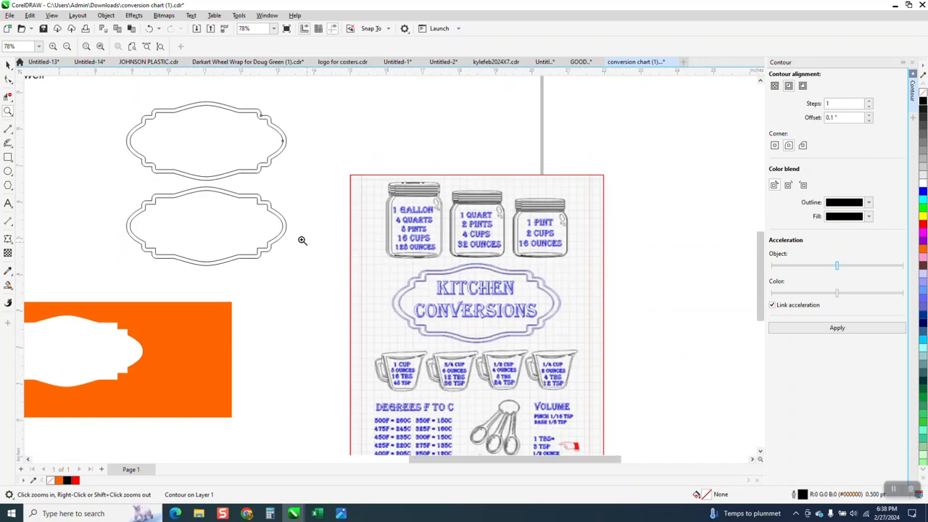
{"action": "left_click", "coordinate": [8, 64]}
{"action": "left_click", "coordinate": [262, 103]}
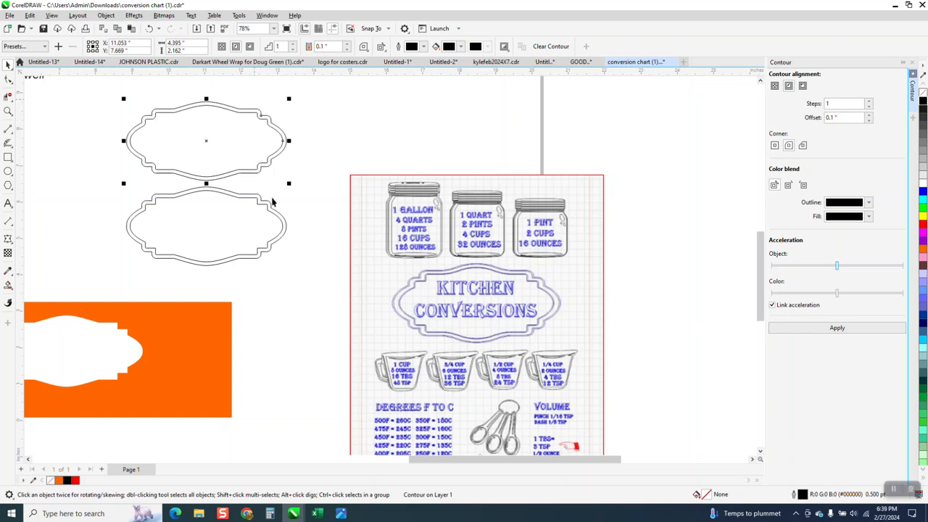
{"action": "left_click", "coordinate": [8, 111]}
{"action": "left_click_drag", "start_coordinate": [301, 200], "coordinate": [125, 109]}
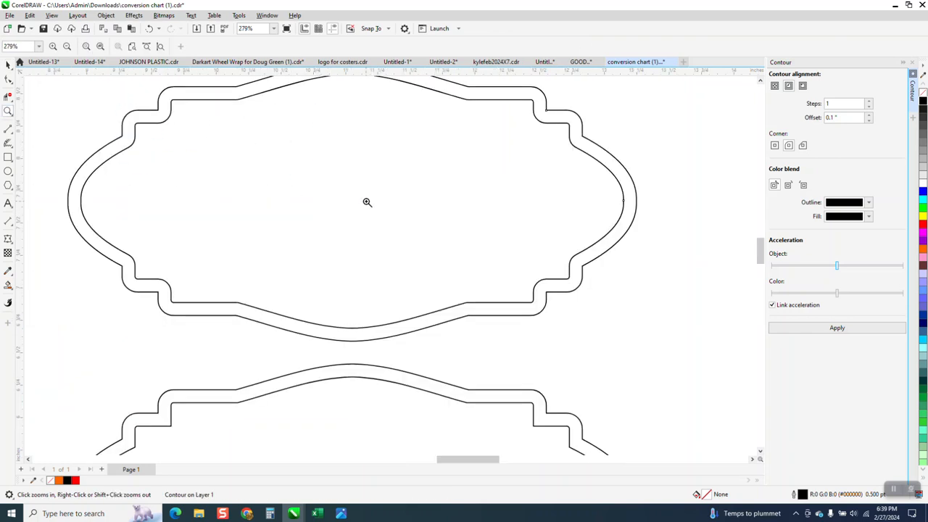
{"action": "scroll", "coordinate": [367, 201], "scroll_direction": "down", "scroll_amount": 2}
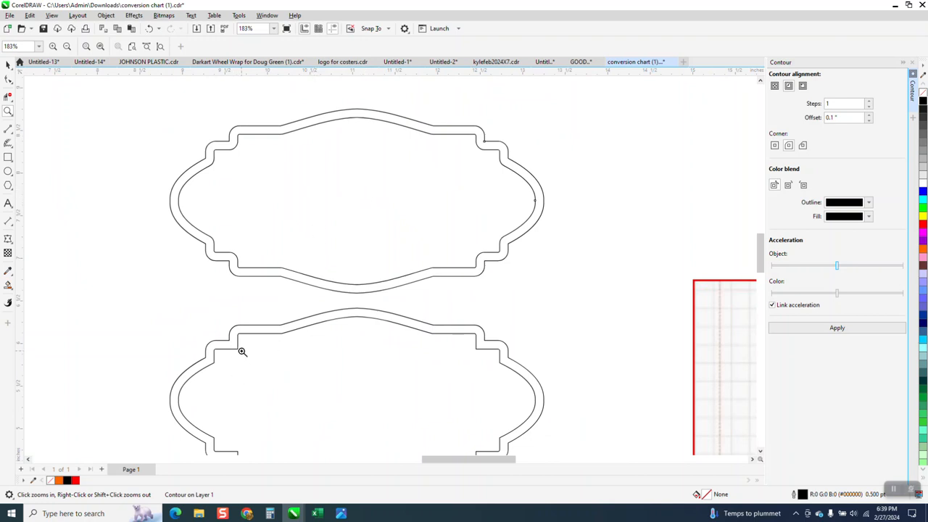
Undo the upper frame's rounded inside contour, reapply it at 0.1 in with mitered corners, and check its notch corners.
{"action": "left_click", "coordinate": [9, 65]}
{"action": "left_click", "coordinate": [149, 29]}
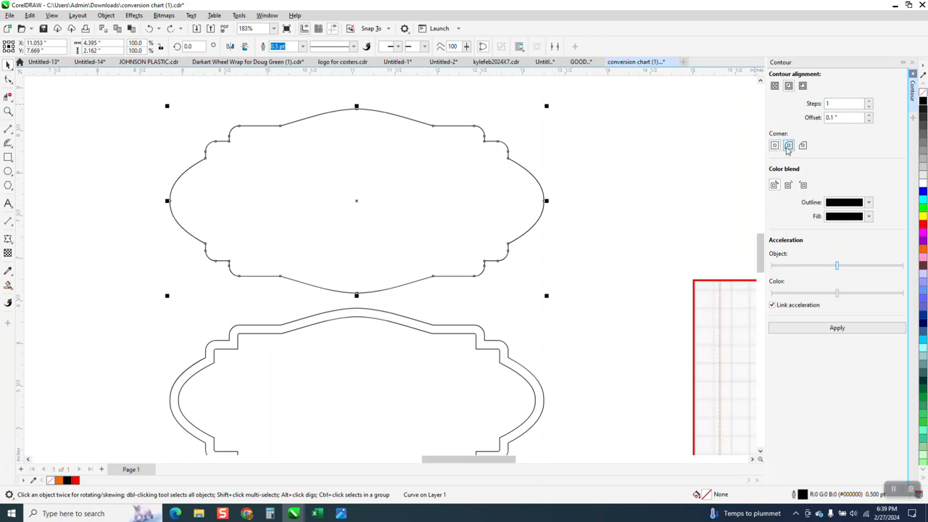
{"action": "left_click", "coordinate": [837, 328]}
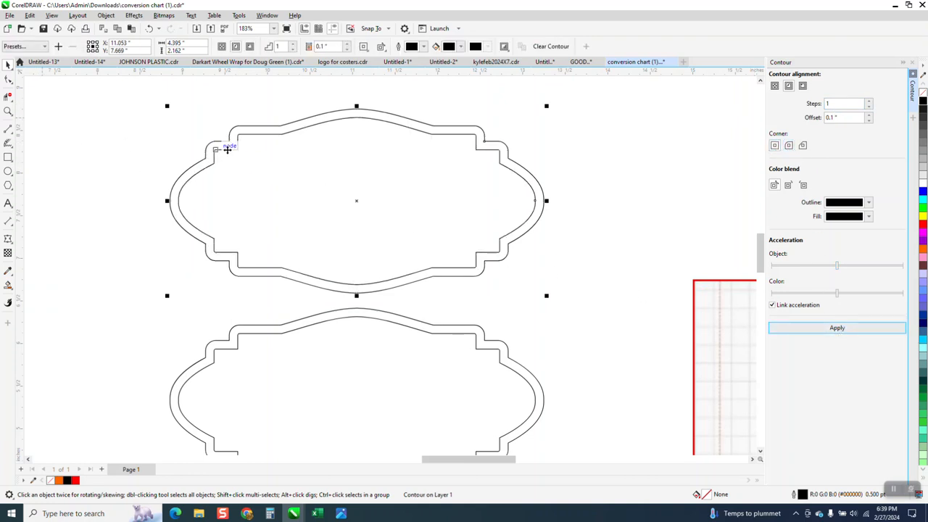
{"action": "left_click", "coordinate": [8, 111]}
{"action": "left_click_drag", "start_coordinate": [200, 133], "coordinate": [304, 171]}
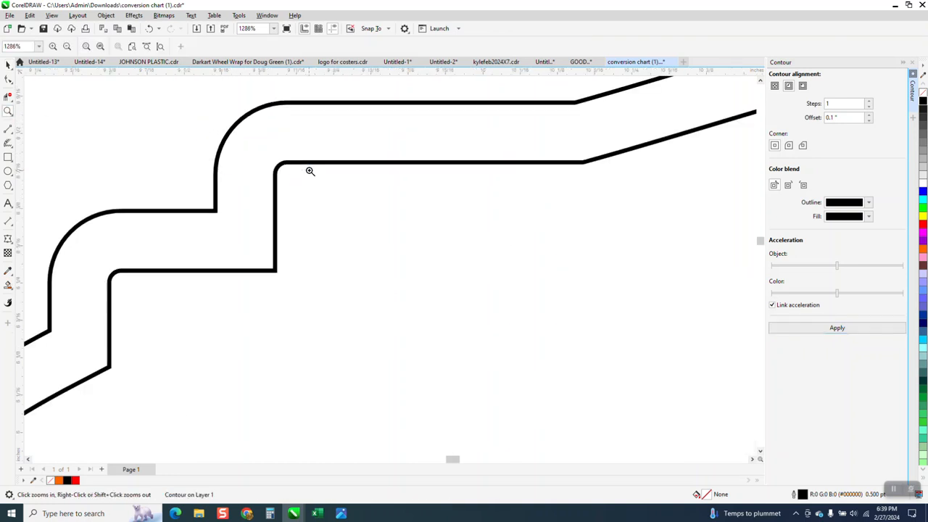
{"action": "scroll", "coordinate": [303, 171], "scroll_direction": "down", "scroll_amount": 6}
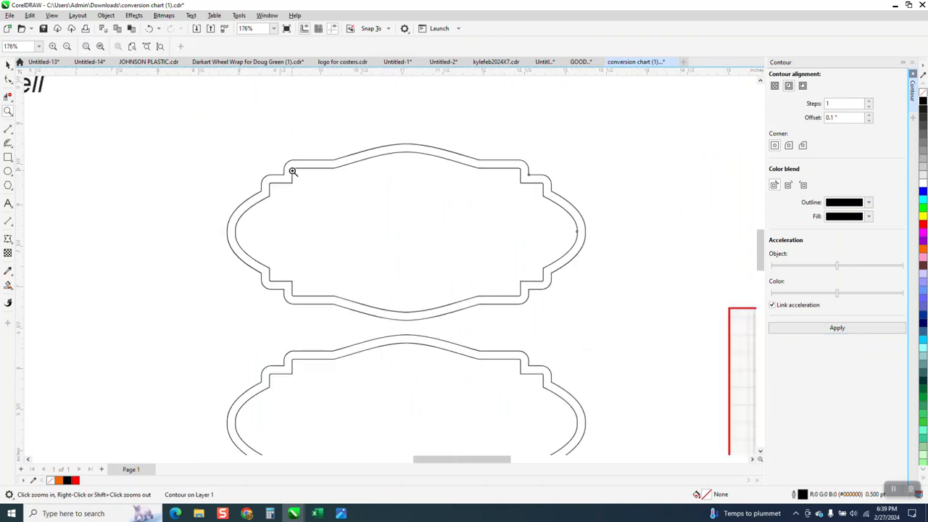
Group the upper frame's two outlines and scale the group up proportionally to about 5.15 in wide.
{"action": "left_click", "coordinate": [8, 64]}
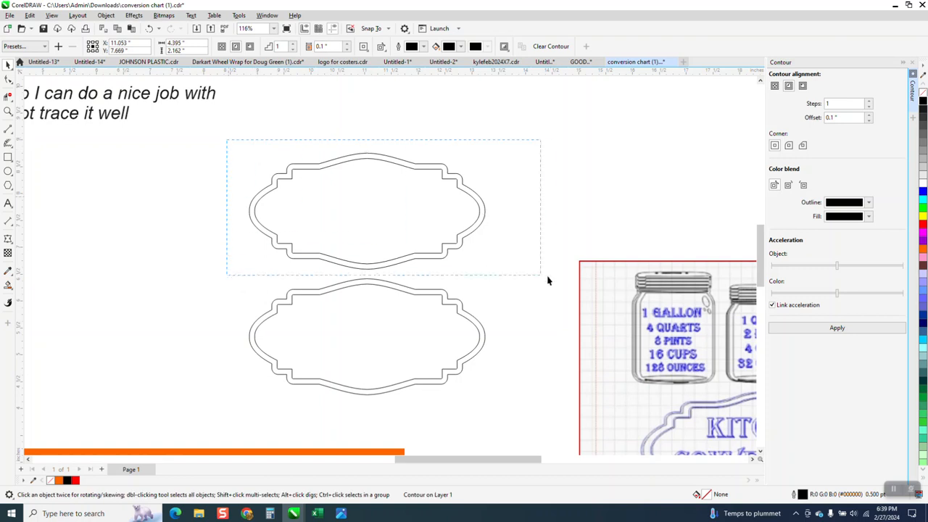
{"action": "key", "text": "ctrl+k"}
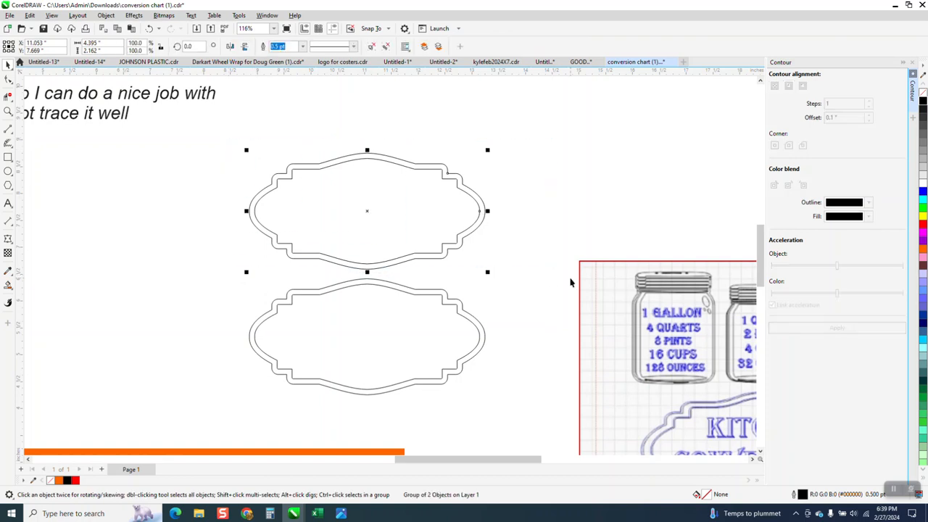
{"action": "left_click_drag", "start_coordinate": [488, 149], "coordinate": [595, 129]}
{"action": "scroll", "coordinate": [529, 194], "scroll_direction": "down", "scroll_amount": 1}
{"action": "scroll", "coordinate": [528, 194], "scroll_direction": "down", "scroll_amount": 1}
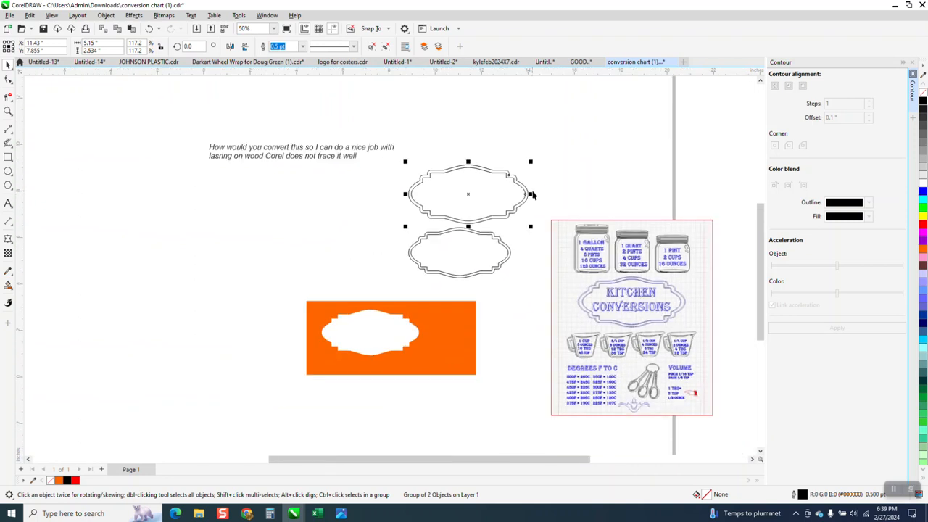
{"action": "left_click", "coordinate": [526, 226]}
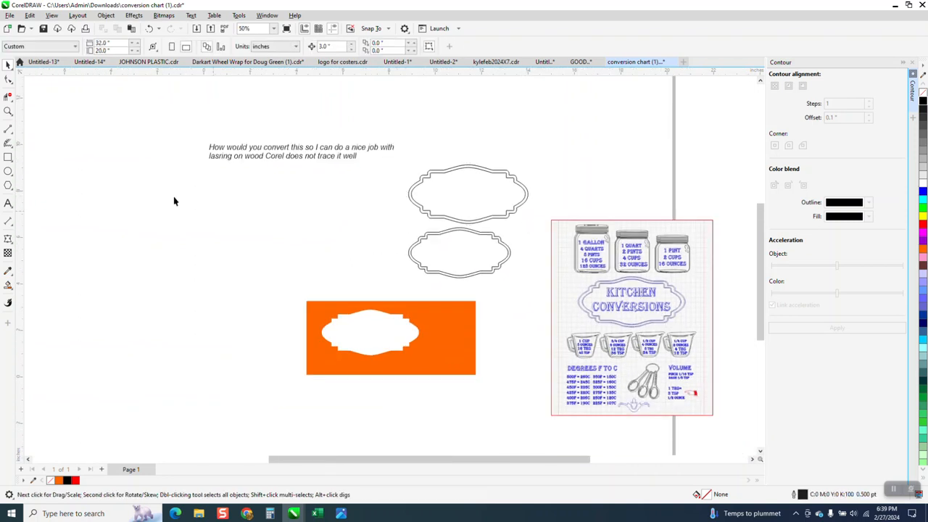
{"action": "left_click", "coordinate": [8, 111]}
{"action": "left_click_drag", "start_coordinate": [409, 168], "coordinate": [556, 252]}
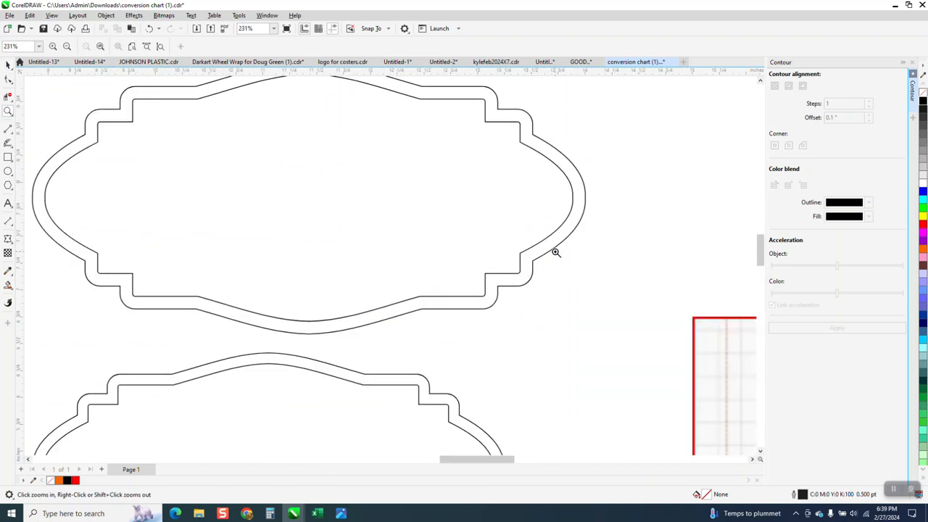